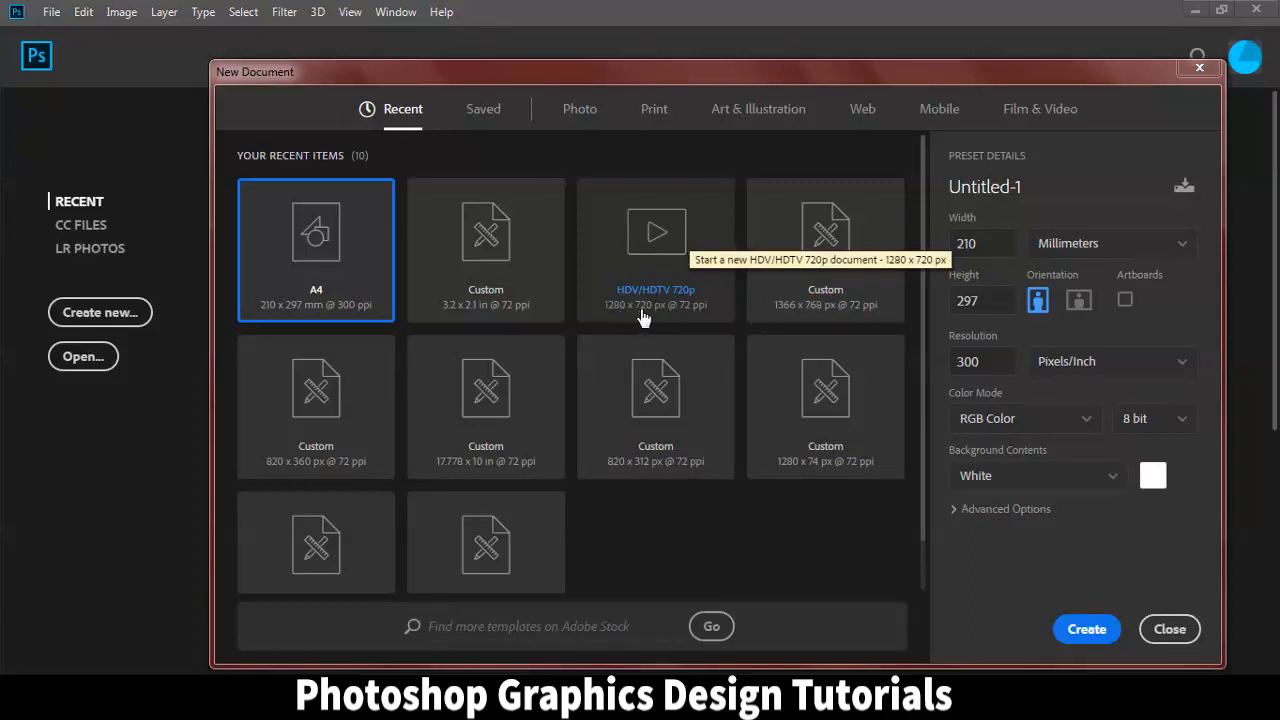
# Create a new document from the HDV/HDTV 720p preset, 1280 x 720 px at 72 ppi
pyautogui.click(659, 248)
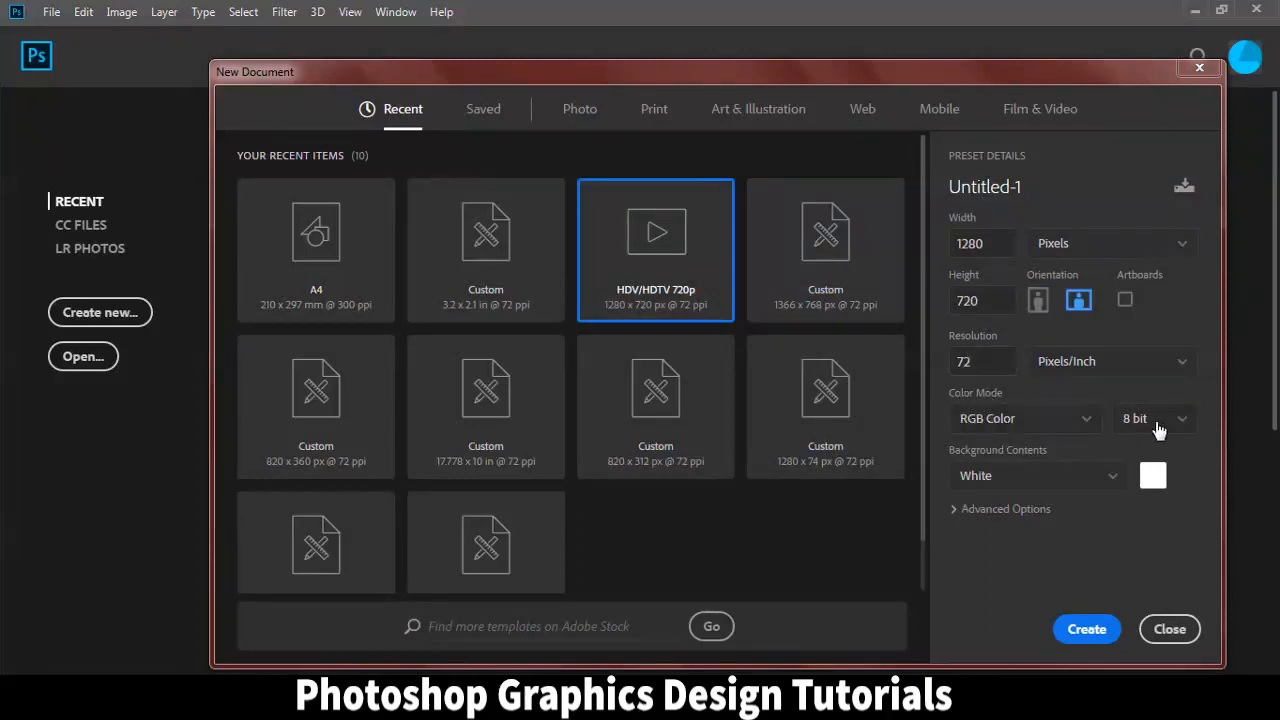
pyautogui.click(1072, 633)
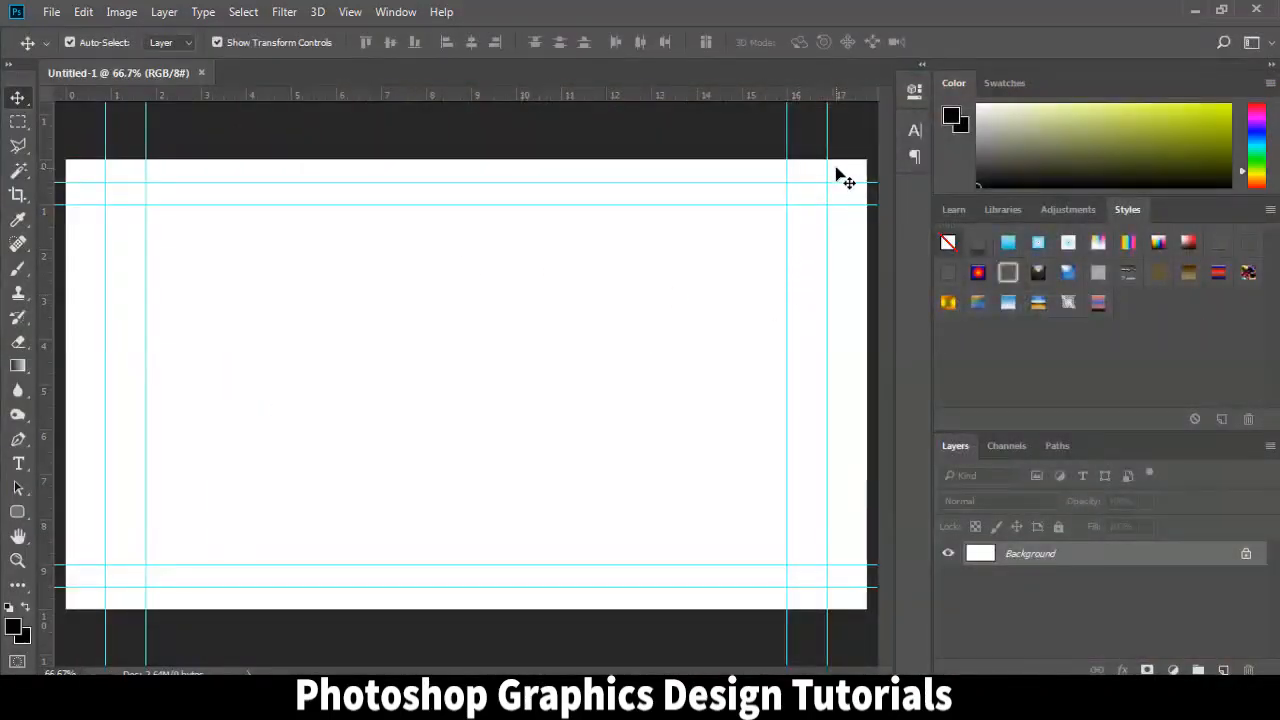
pyautogui.moveTo(744, 203)
pyautogui.mouseDown()
pyautogui.moveTo(746, 180)
pyautogui.moveTo(746, 203)
pyautogui.mouseUp()
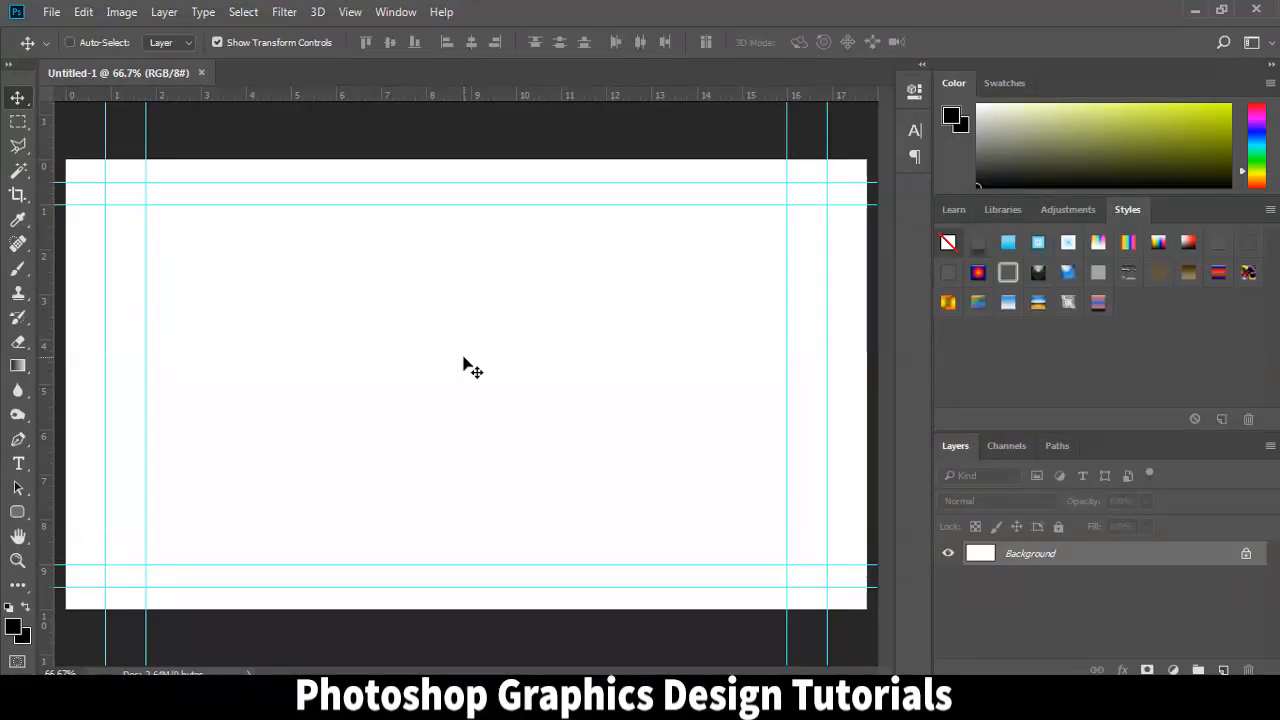
# Unlock the Background layer and add a Gradient Overlay effect to it
pyautogui.hotkey('ctrl', '-')
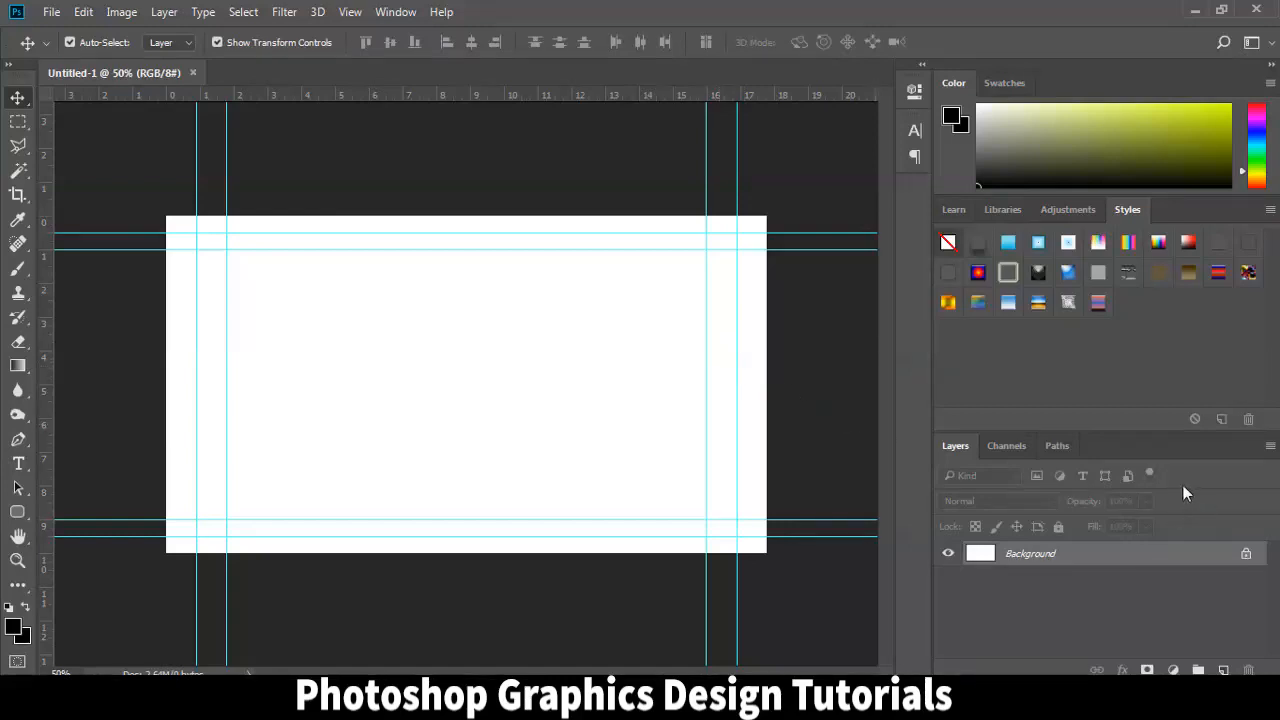
pyautogui.click(1245, 555)
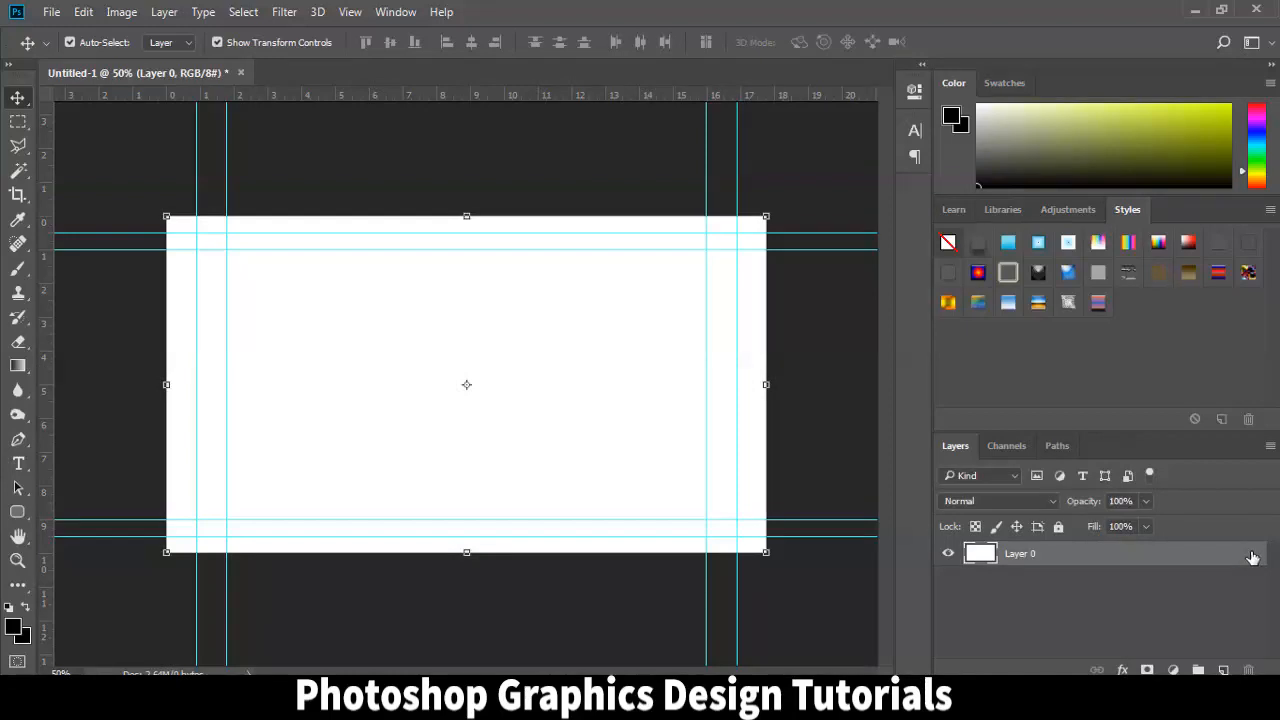
pyautogui.click(1122, 669)
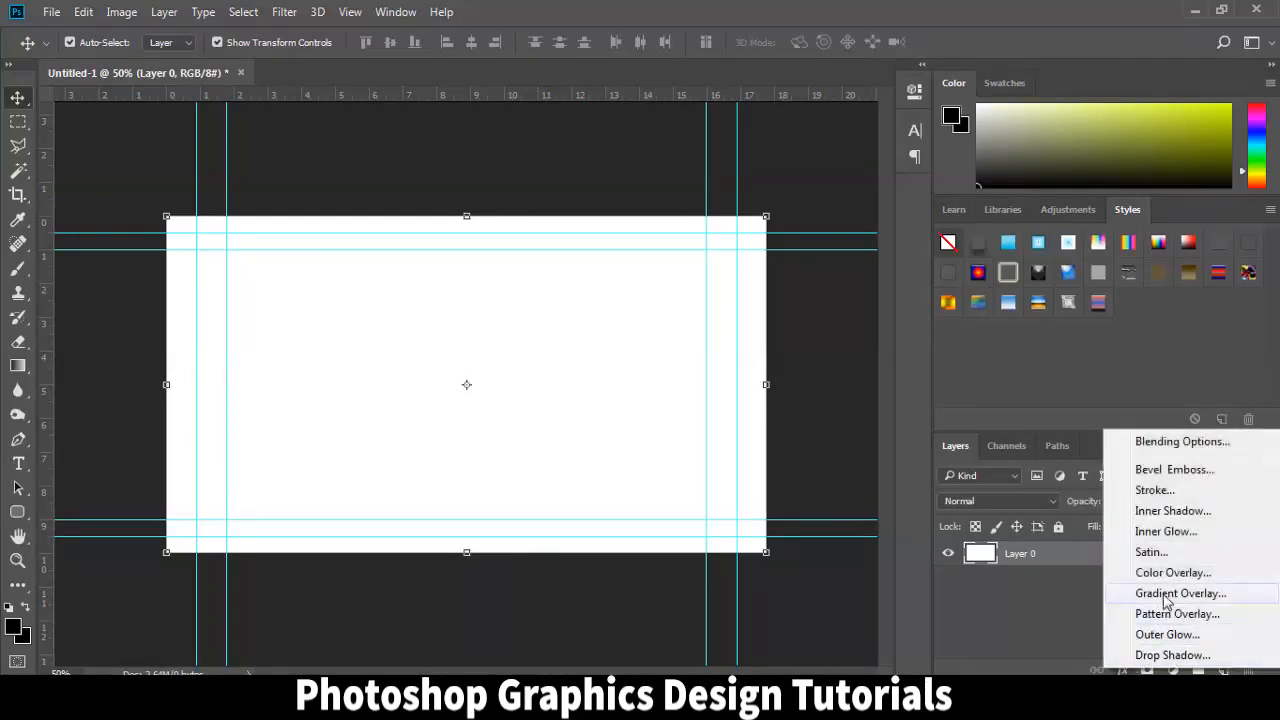
pyautogui.click(1165, 594)
pyautogui.moveTo(633, 90); pyautogui.dragTo(939, 109)
# Try blue-to-green and blue-to-black gradient presets for the overlay
pyautogui.click(1012, 204)
pyautogui.scroll(-3, 965, 345)
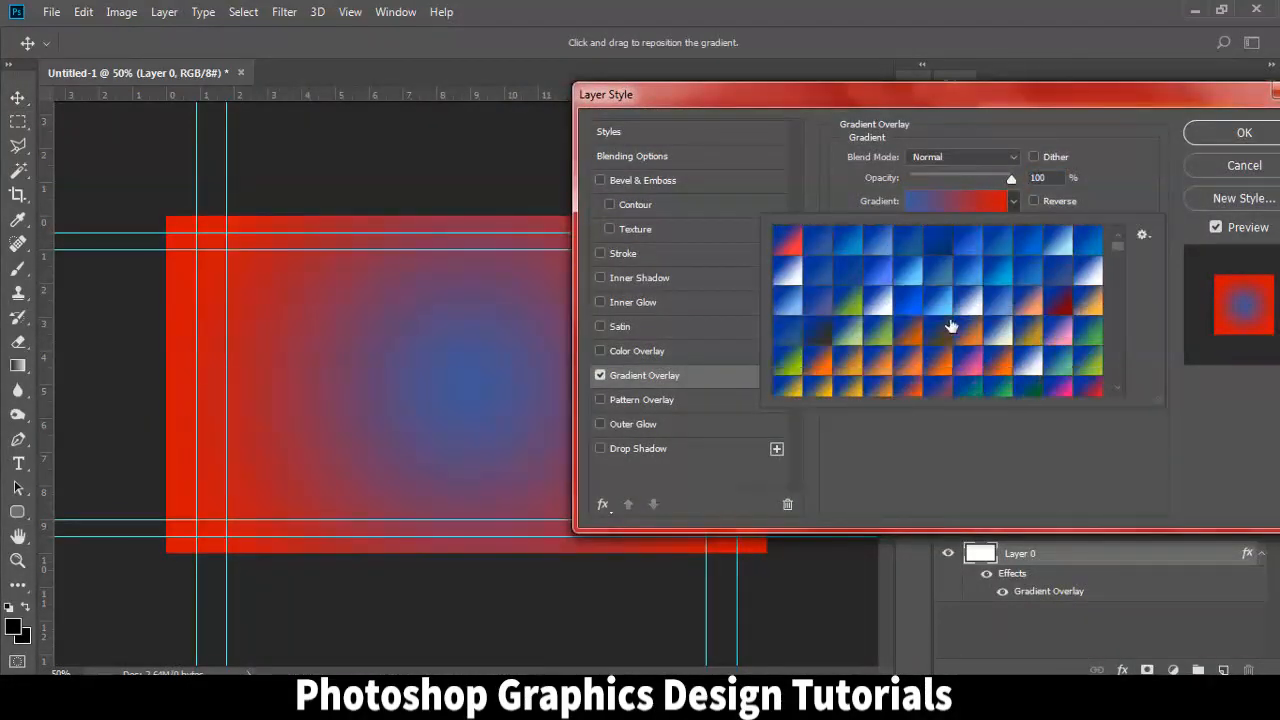
pyautogui.click(946, 322)
pyautogui.scroll(-2, 955, 340)
pyautogui.click(955, 340)
pyautogui.click(1025, 385)
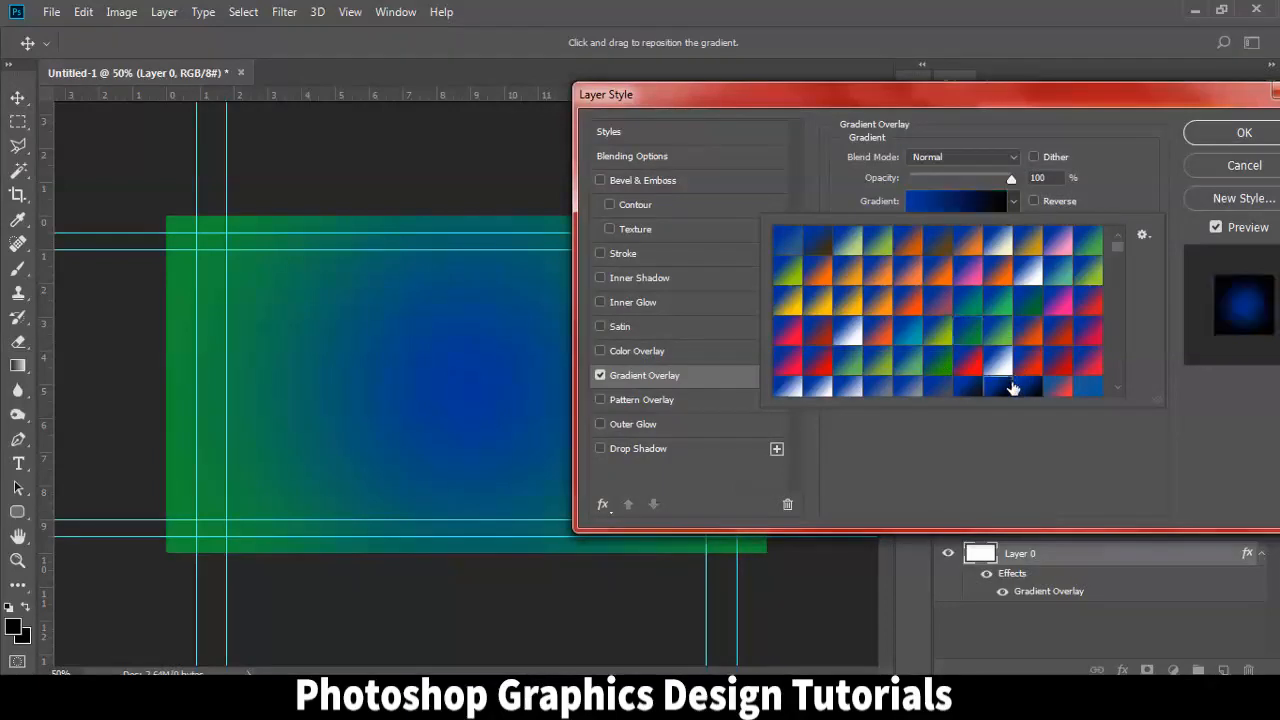
pyautogui.scroll(-3, 962, 364)
pyautogui.scroll(-10, 960, 356)
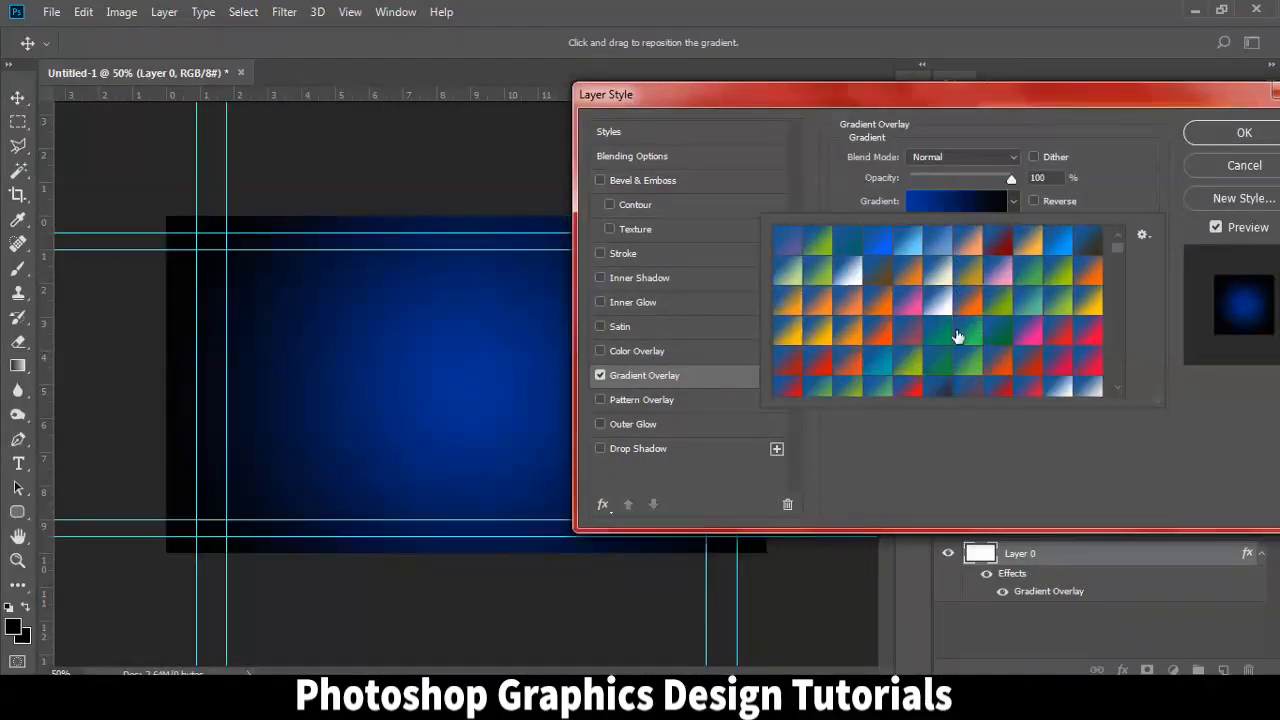
# Try a bright red gradient preset and a blue-to-dark-brown one for the overlay
pyautogui.click(991, 271)
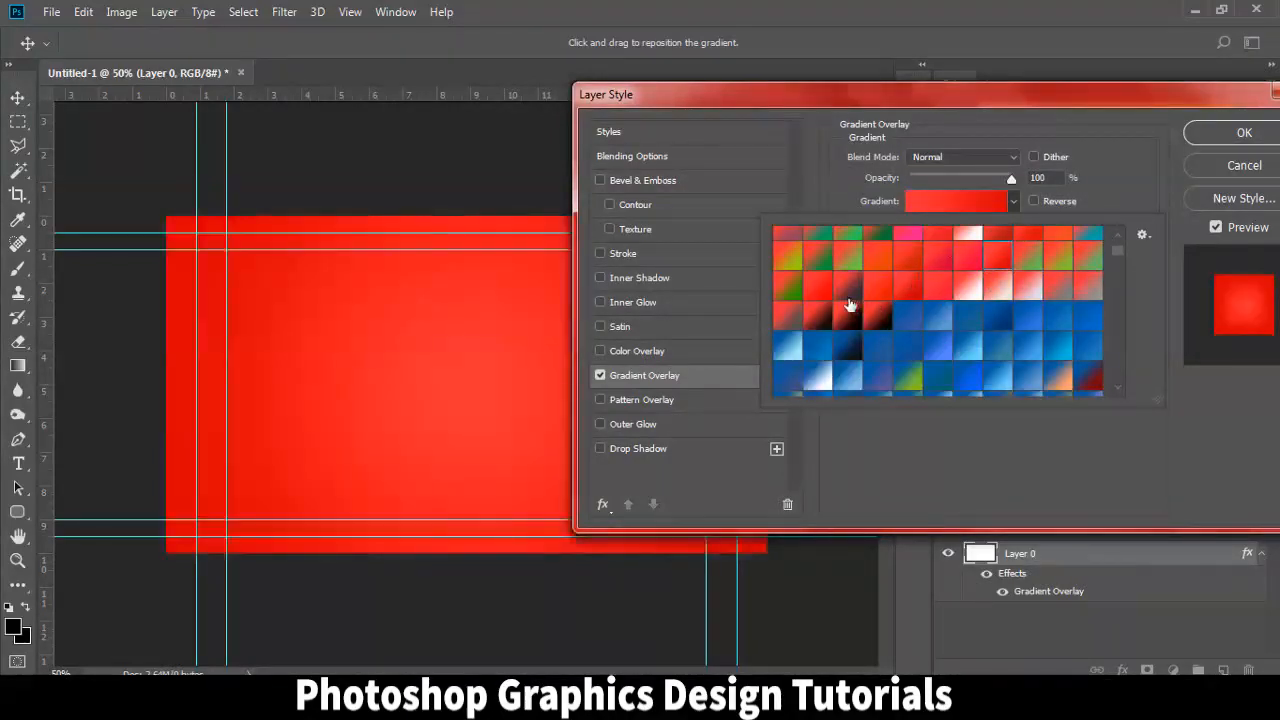
pyautogui.click(849, 306)
pyautogui.click(822, 294)
pyautogui.scroll(-3, 888, 325)
pyautogui.click(888, 325)
pyautogui.scroll(-10, 958, 367)
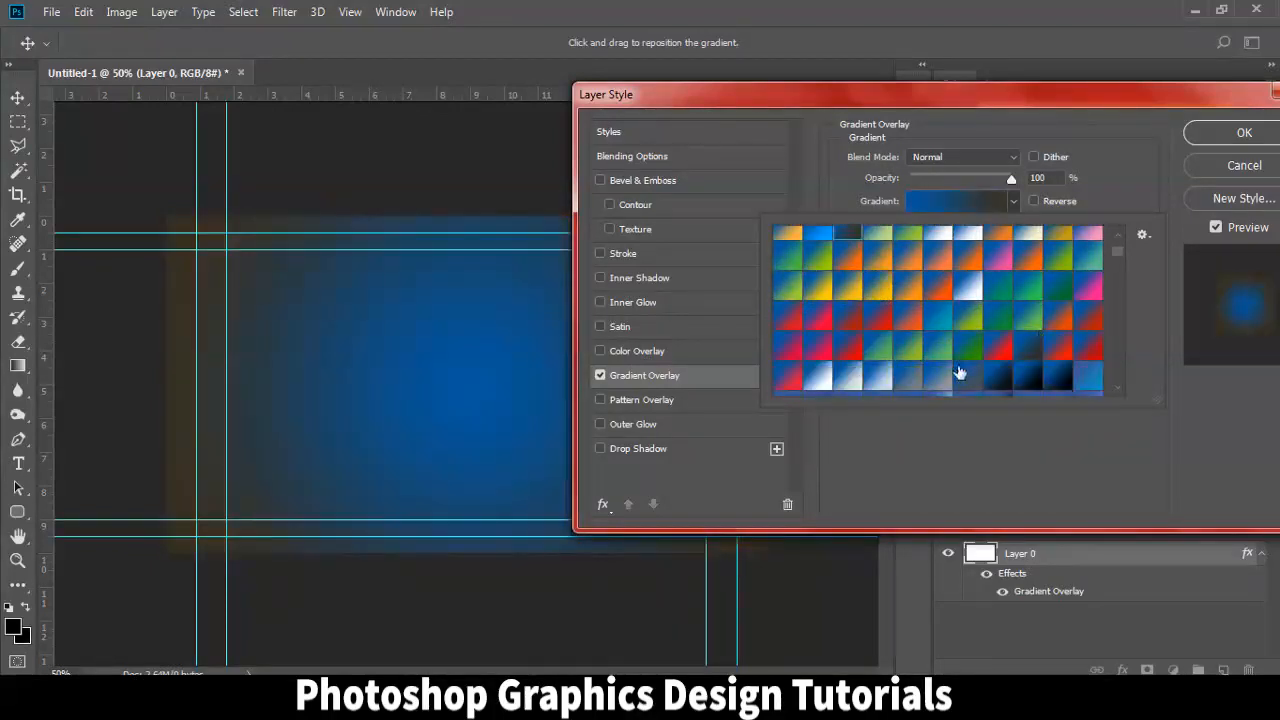
pyautogui.scroll(-2, 960, 367)
# Try the solid red, red-to-orange-red and dark crimson gradient presets for the overlay
pyautogui.click(938, 266)
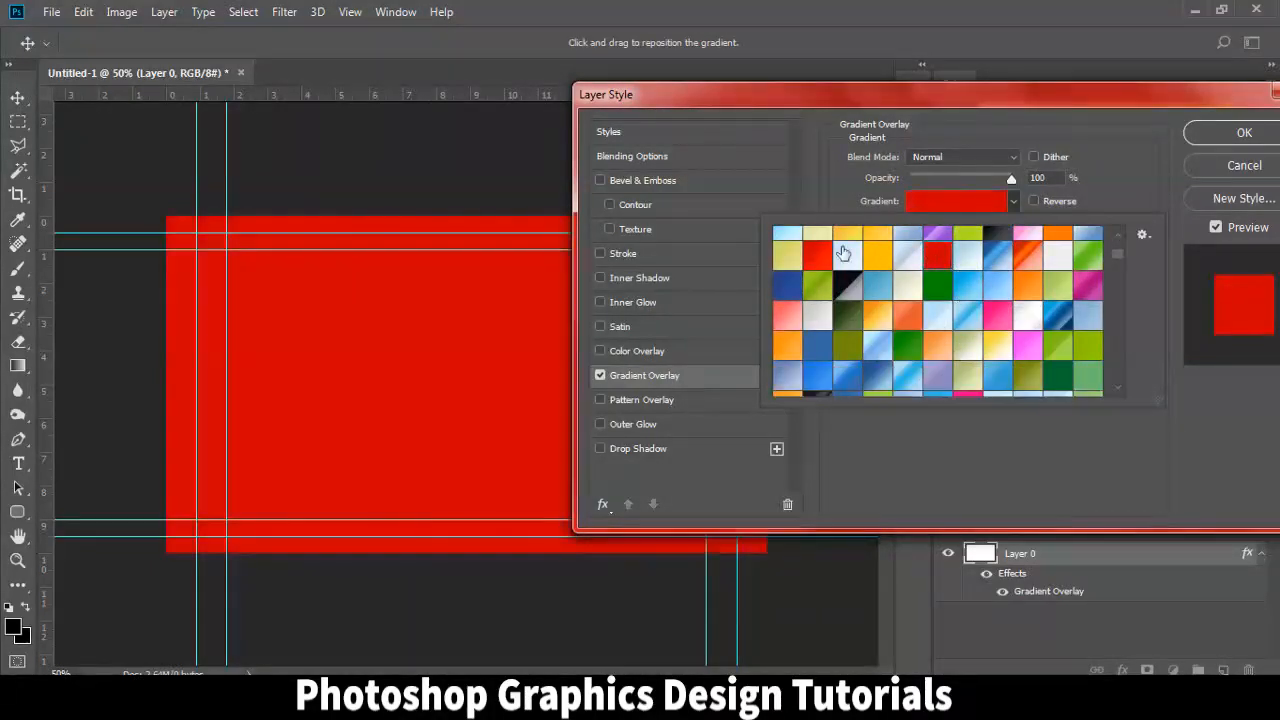
pyautogui.click(814, 260)
pyautogui.scroll(-6, 990, 310)
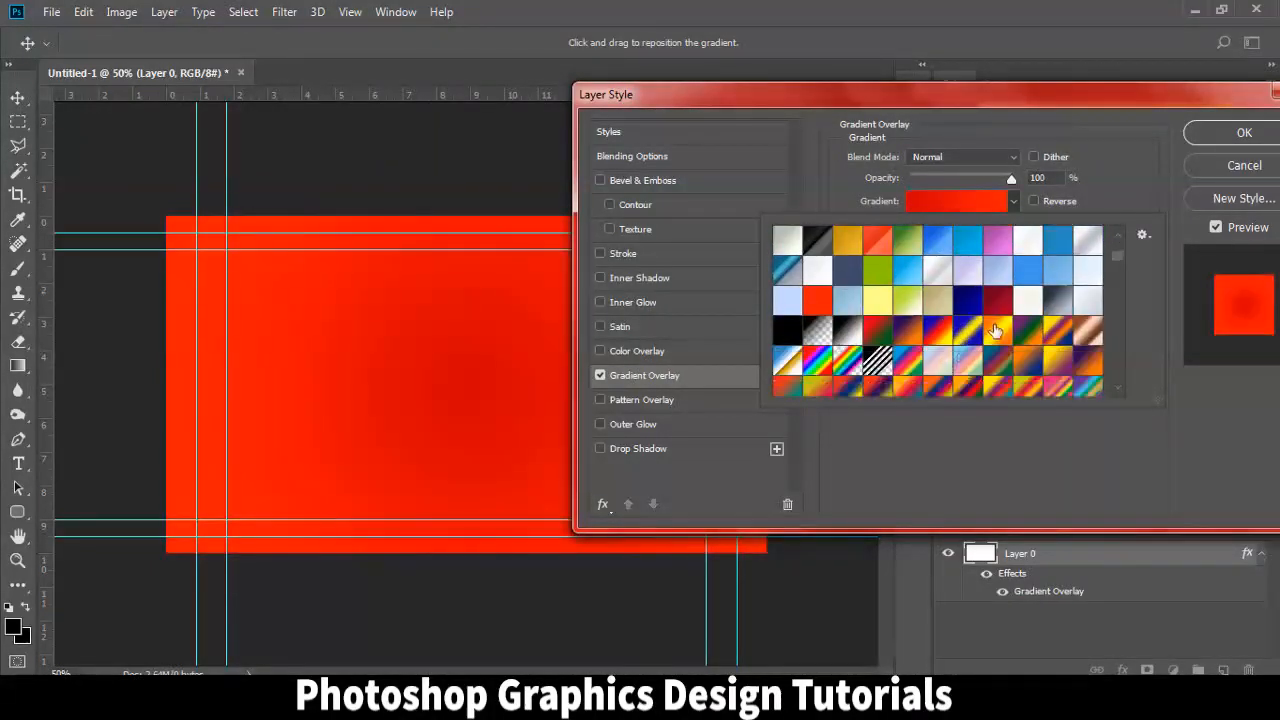
pyautogui.click(1002, 297)
pyautogui.scroll(-8, 965, 335)
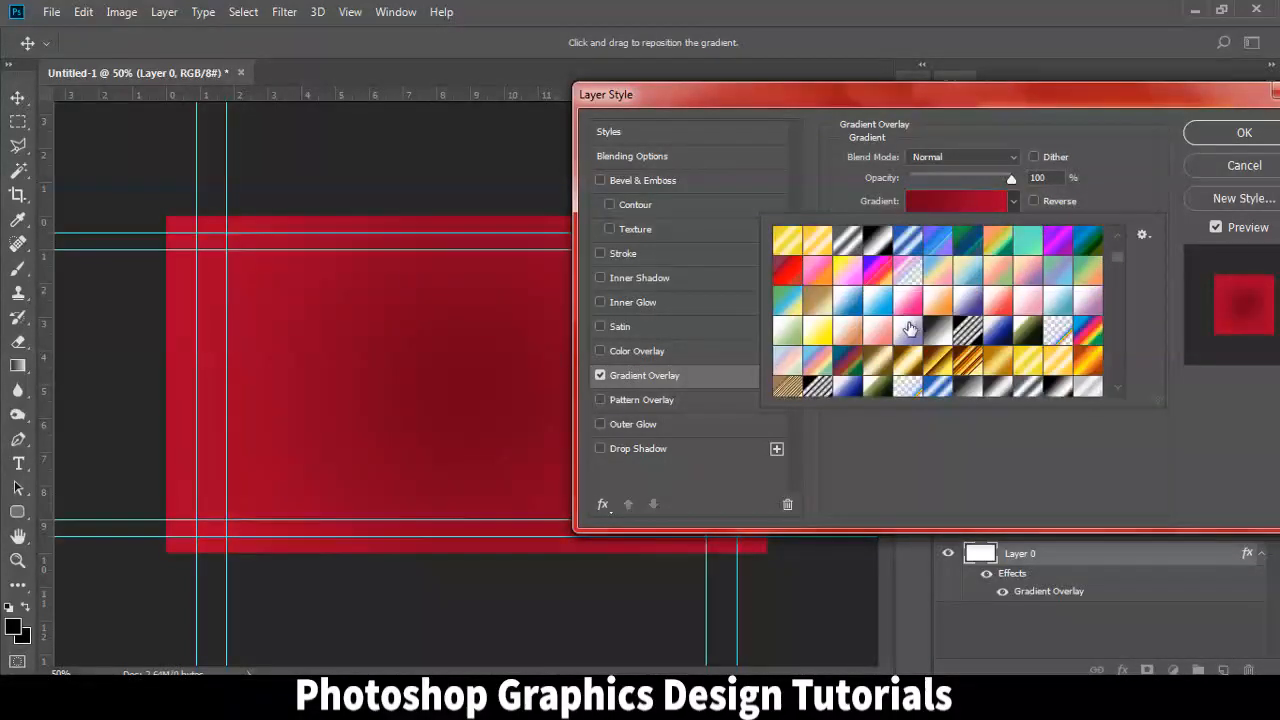
pyautogui.scroll(-12, 913, 342)
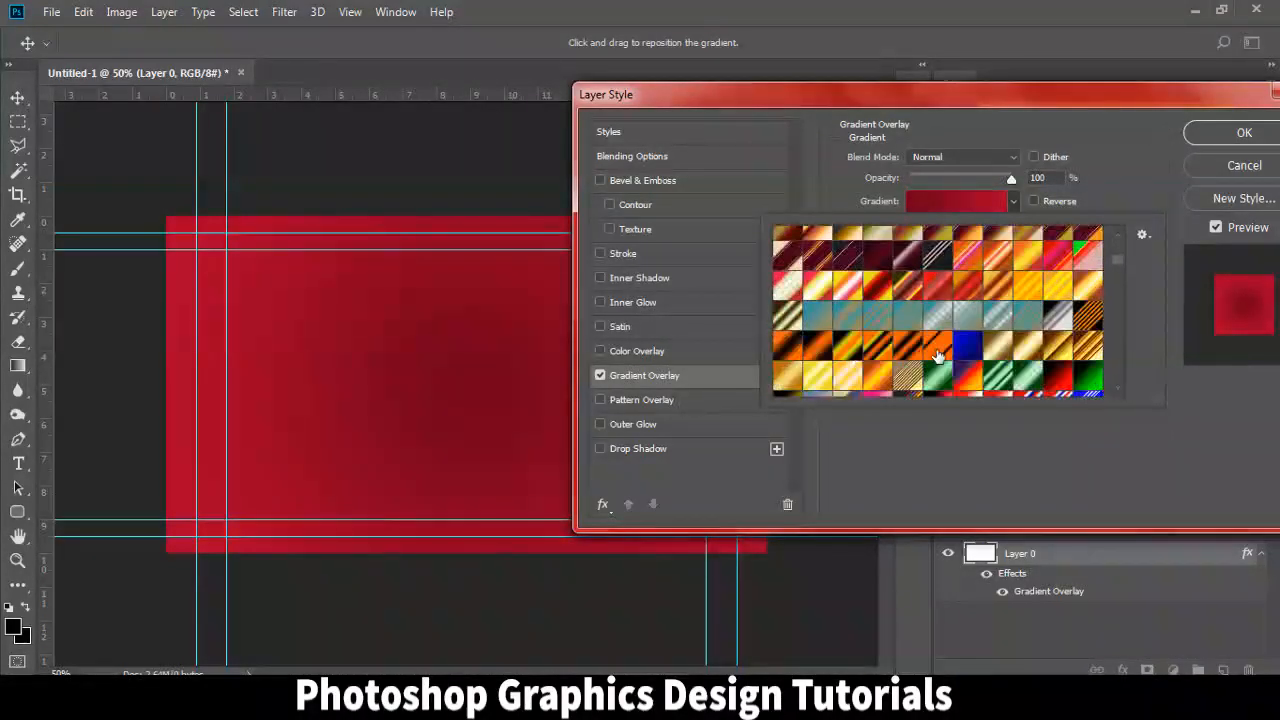
# Apply a soft-red-to-dark-red gradient preset to the layer's Gradient Overlay
pyautogui.click(1069, 241)
pyautogui.click(989, 390)
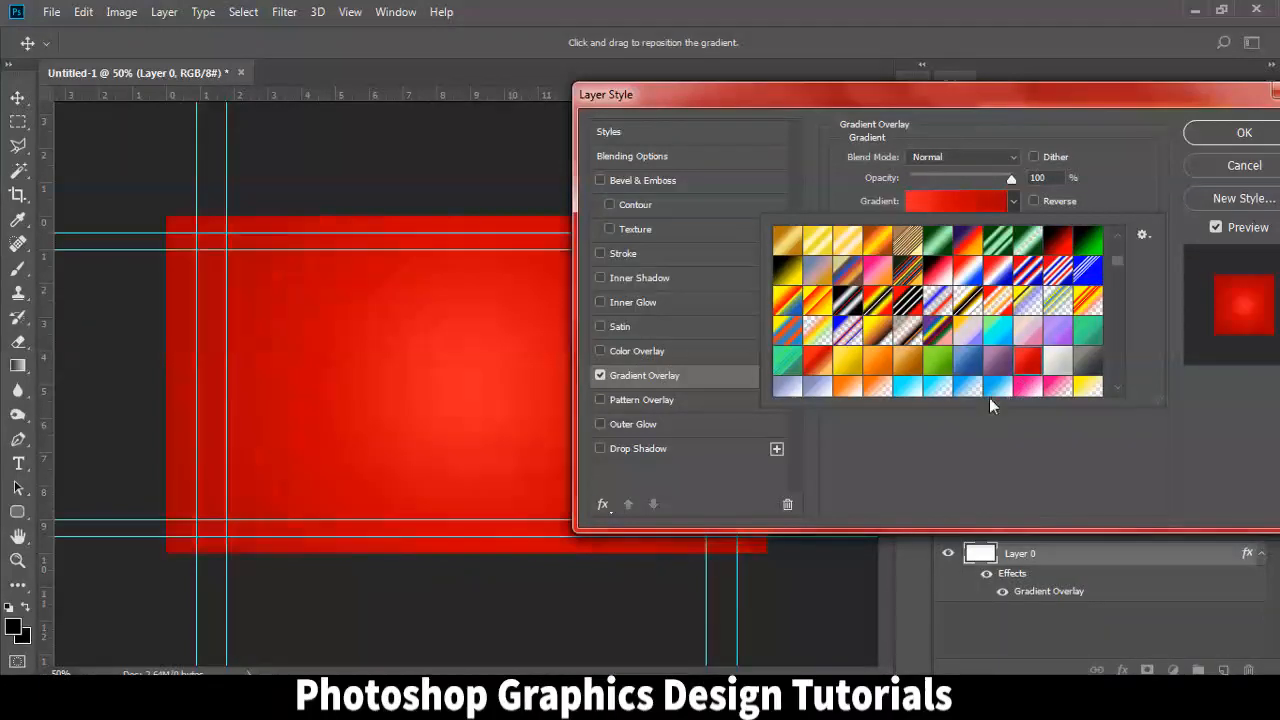
pyautogui.scroll(-2, 983, 402)
pyautogui.scroll(-12, 950, 350)
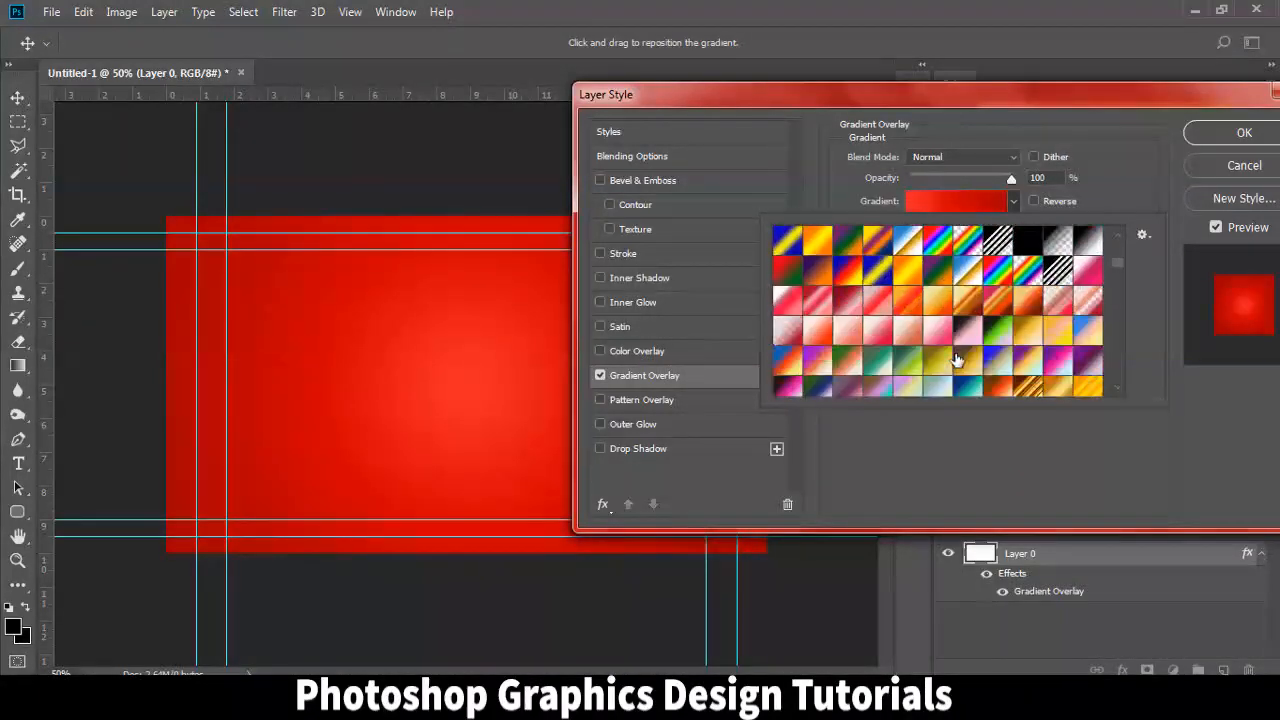
pyautogui.scroll(-12, 958, 357)
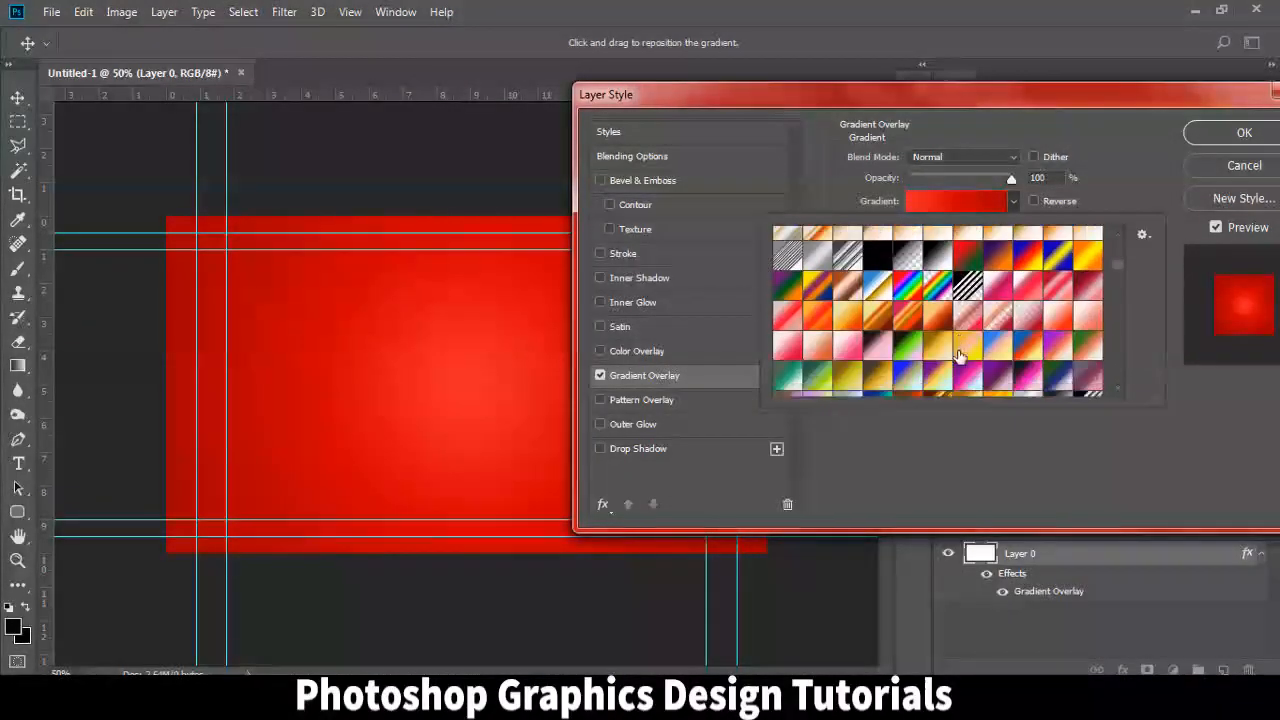
pyautogui.scroll(-12, 958, 355)
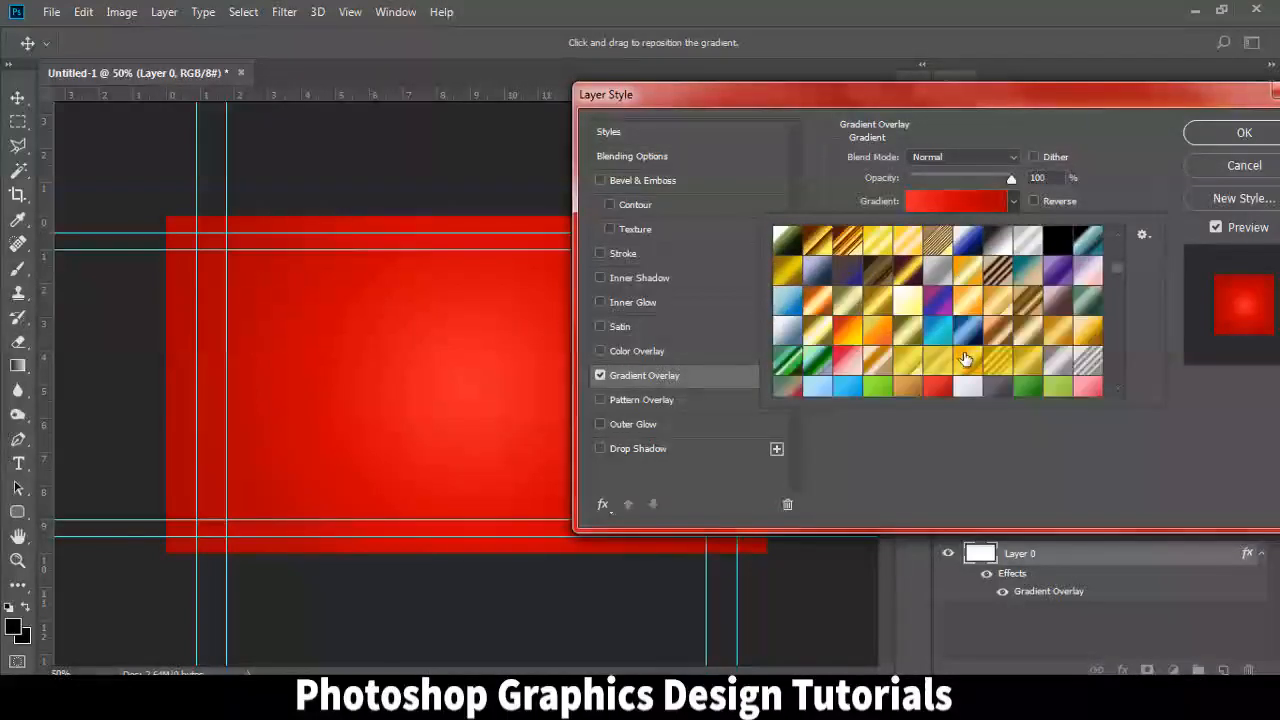
pyautogui.click(935, 291)
# Look through the remaining gradient presets for an alternative to the red one and close the preset list
pyautogui.scroll(-10, 950, 330)
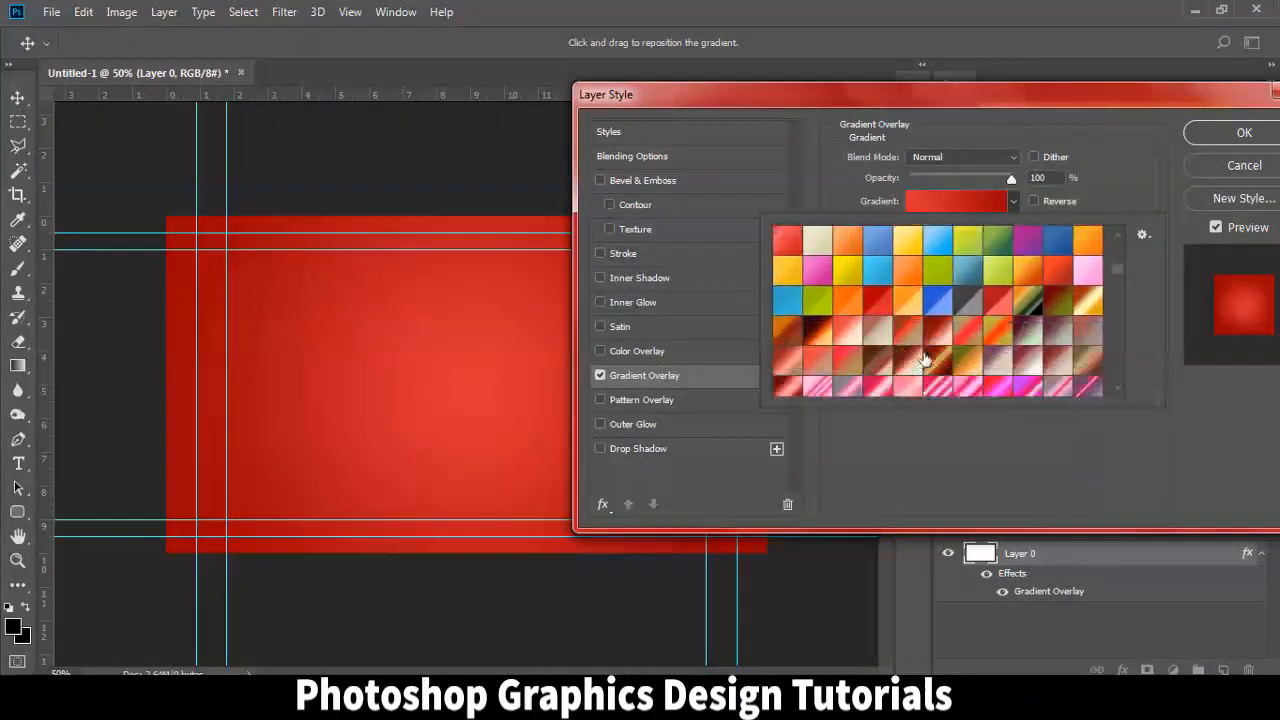
pyautogui.scroll(-12, 962, 360)
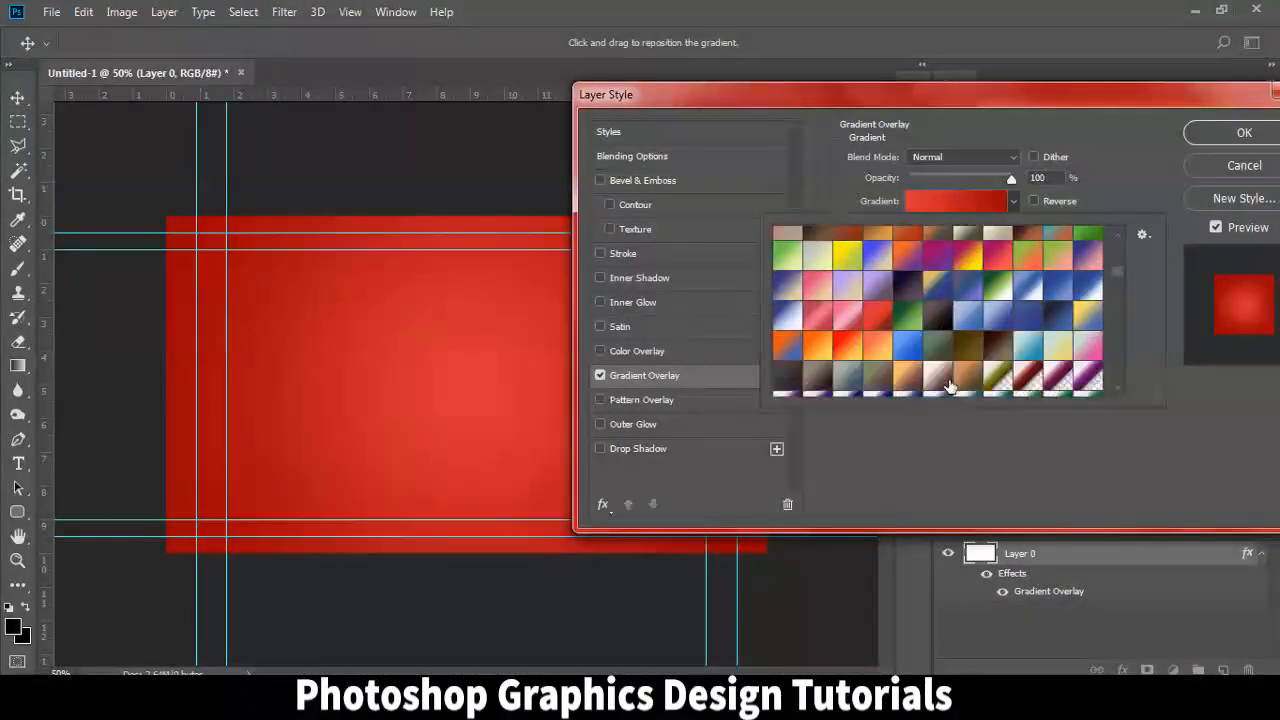
pyautogui.scroll(-12, 960, 362)
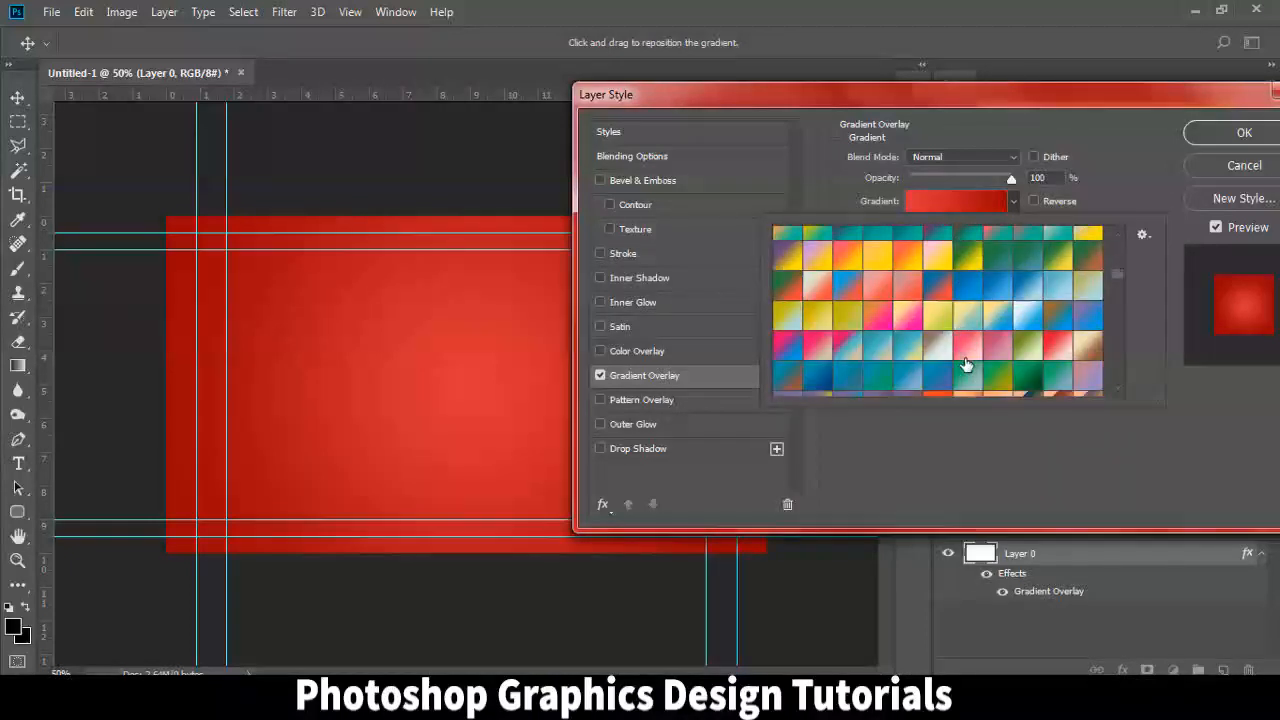
pyautogui.scroll(-12, 966, 370)
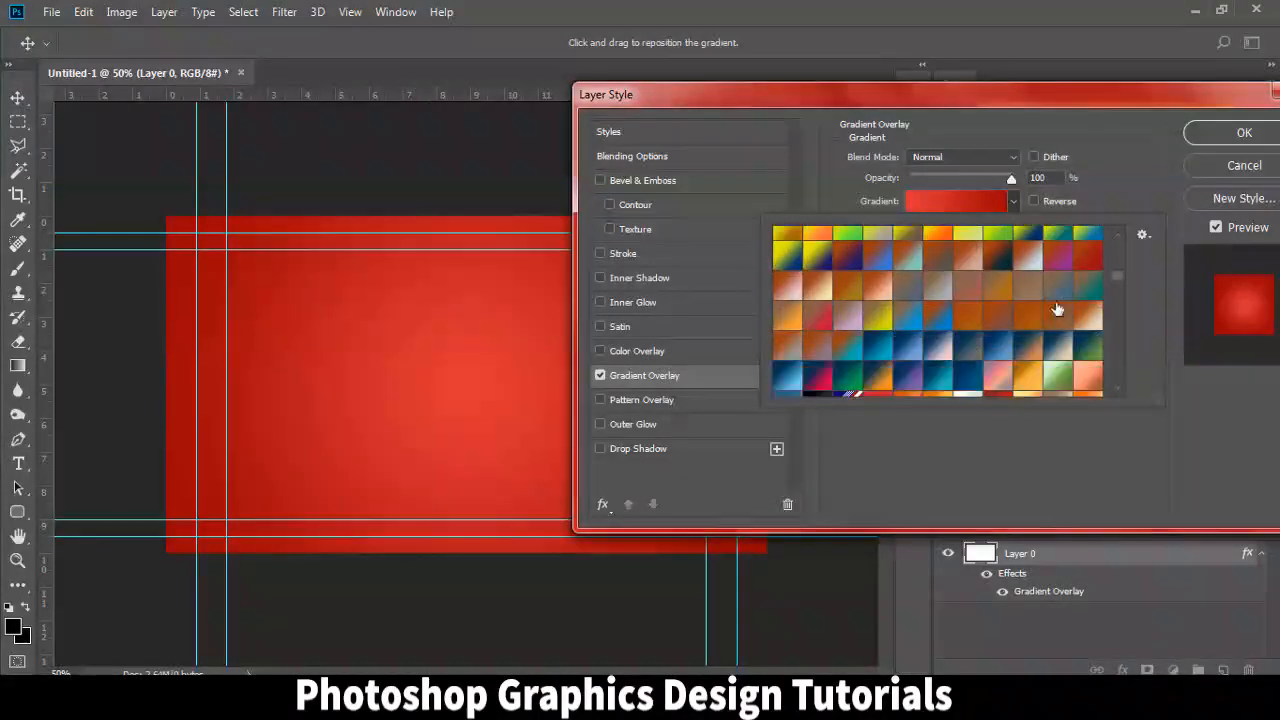
pyautogui.scroll(-12, 970, 383)
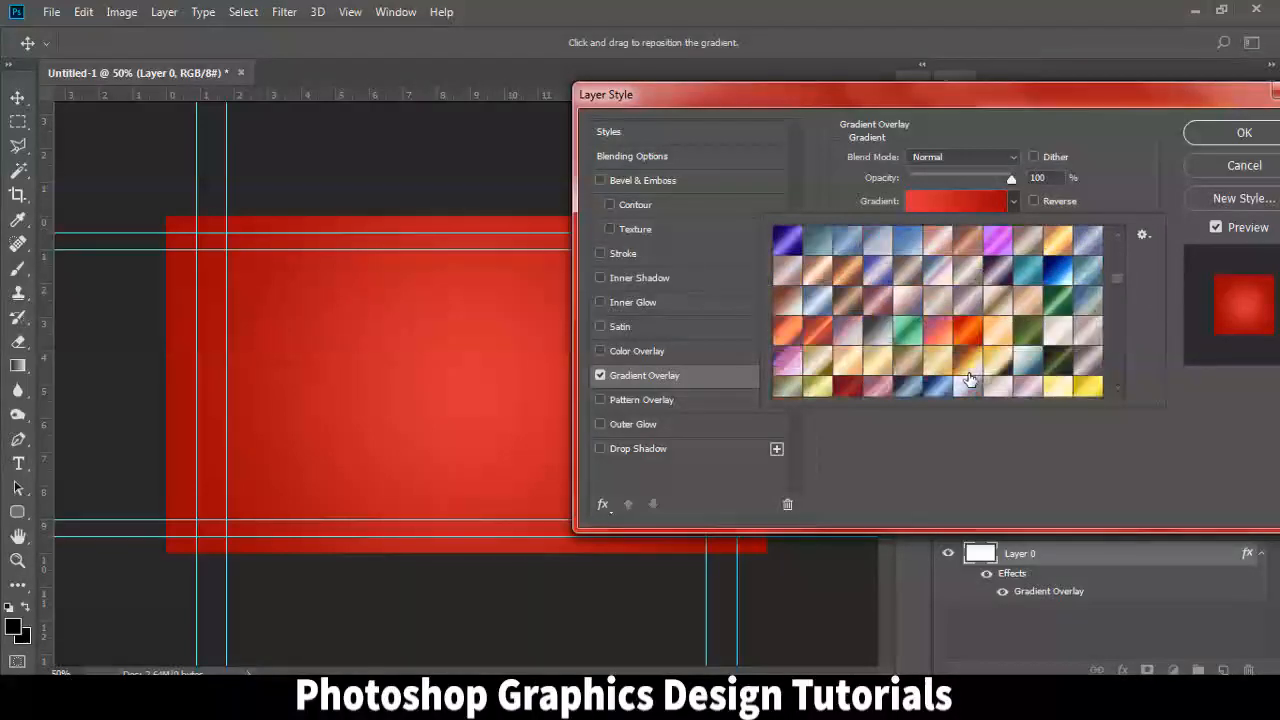
pyautogui.scroll(-12, 974, 382)
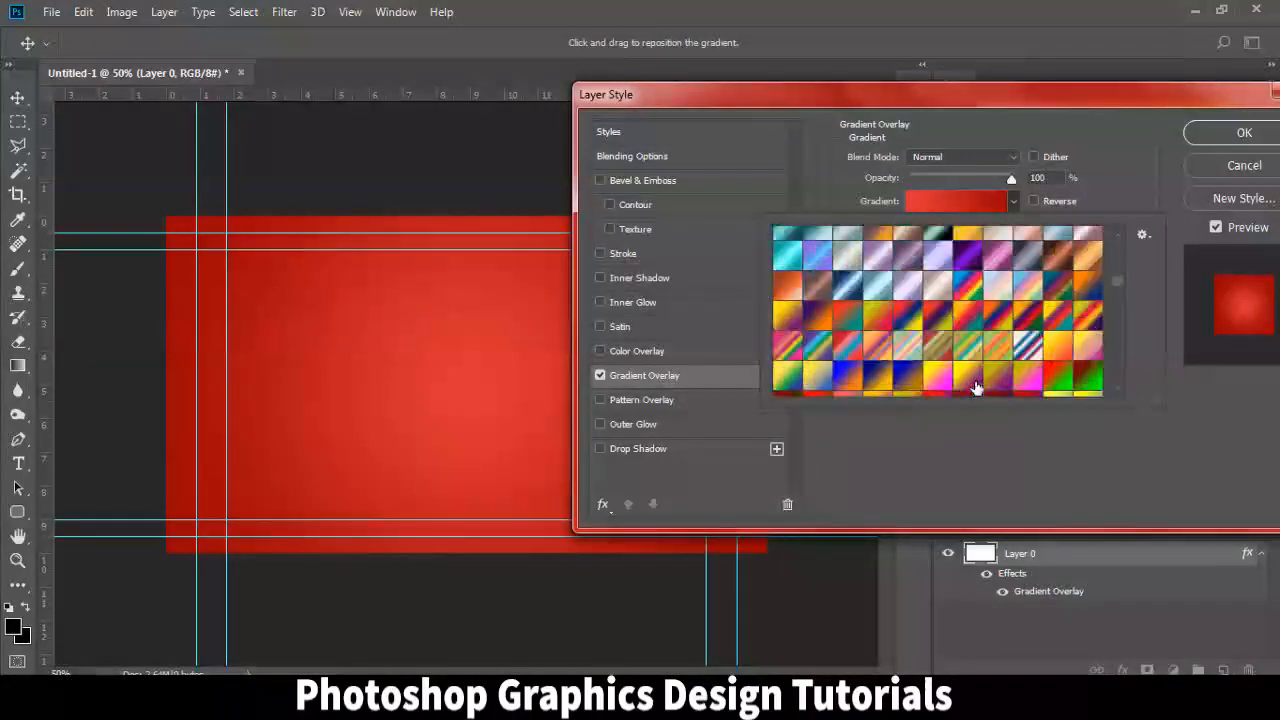
pyautogui.scroll(-12, 980, 382)
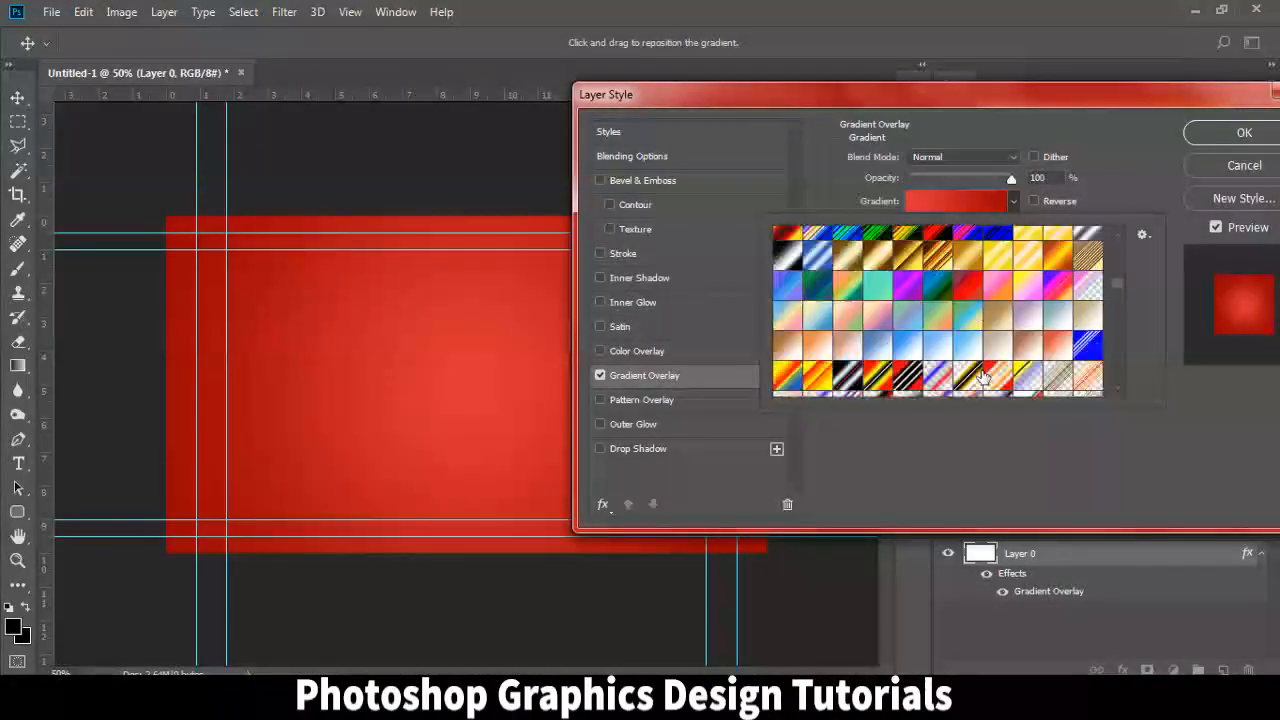
pyautogui.scroll(-12, 978, 390)
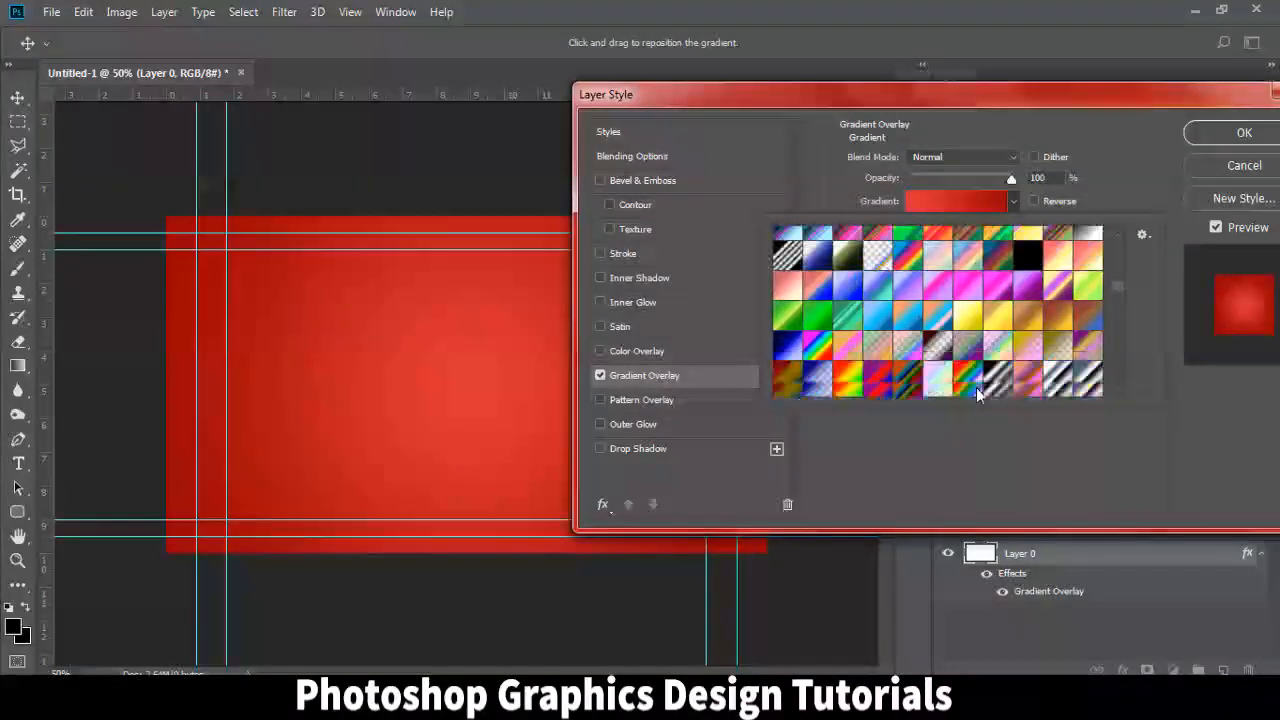
pyautogui.scroll(-3, 977, 393)
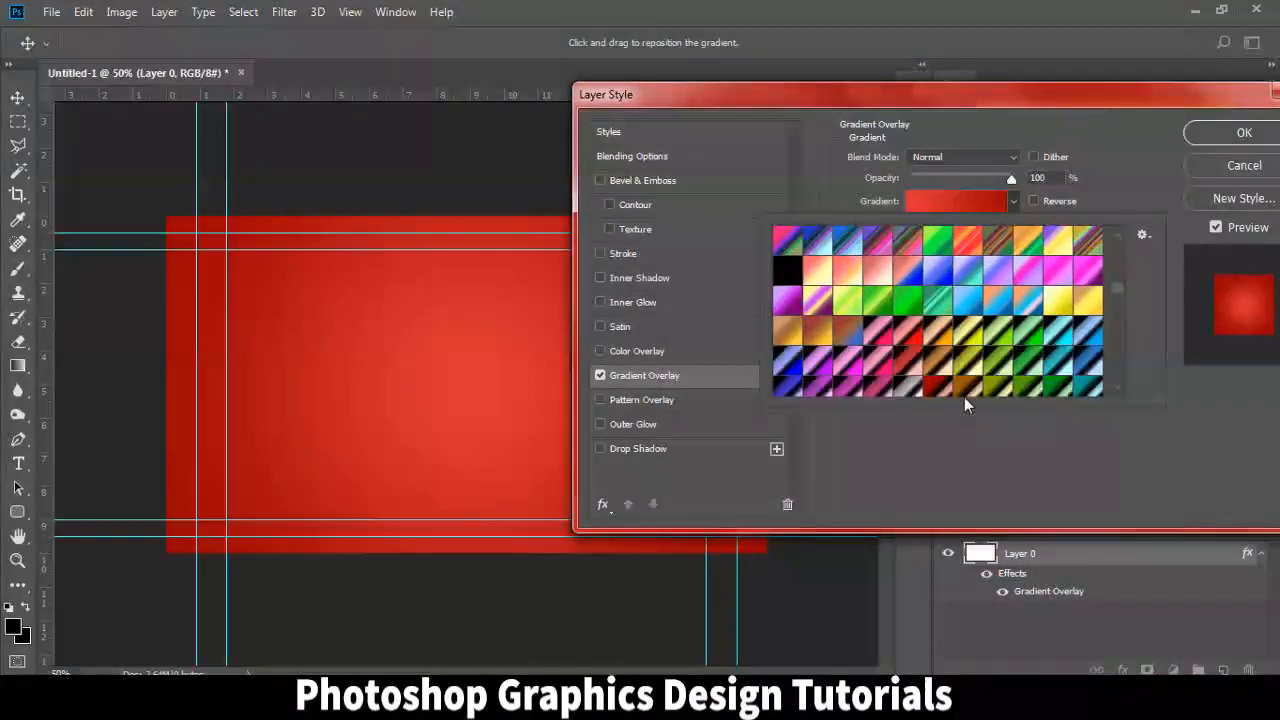
pyautogui.scroll(-2, 964, 397)
pyautogui.click(1179, 371)
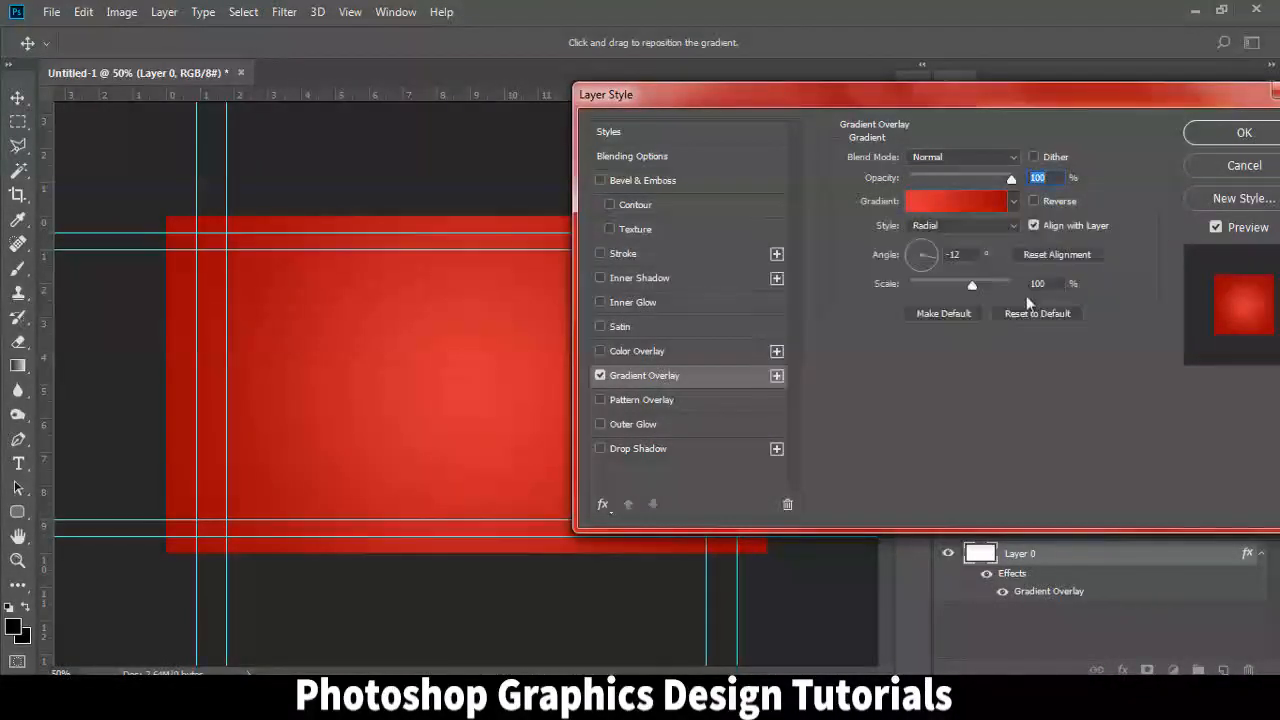
pyautogui.click(977, 201)
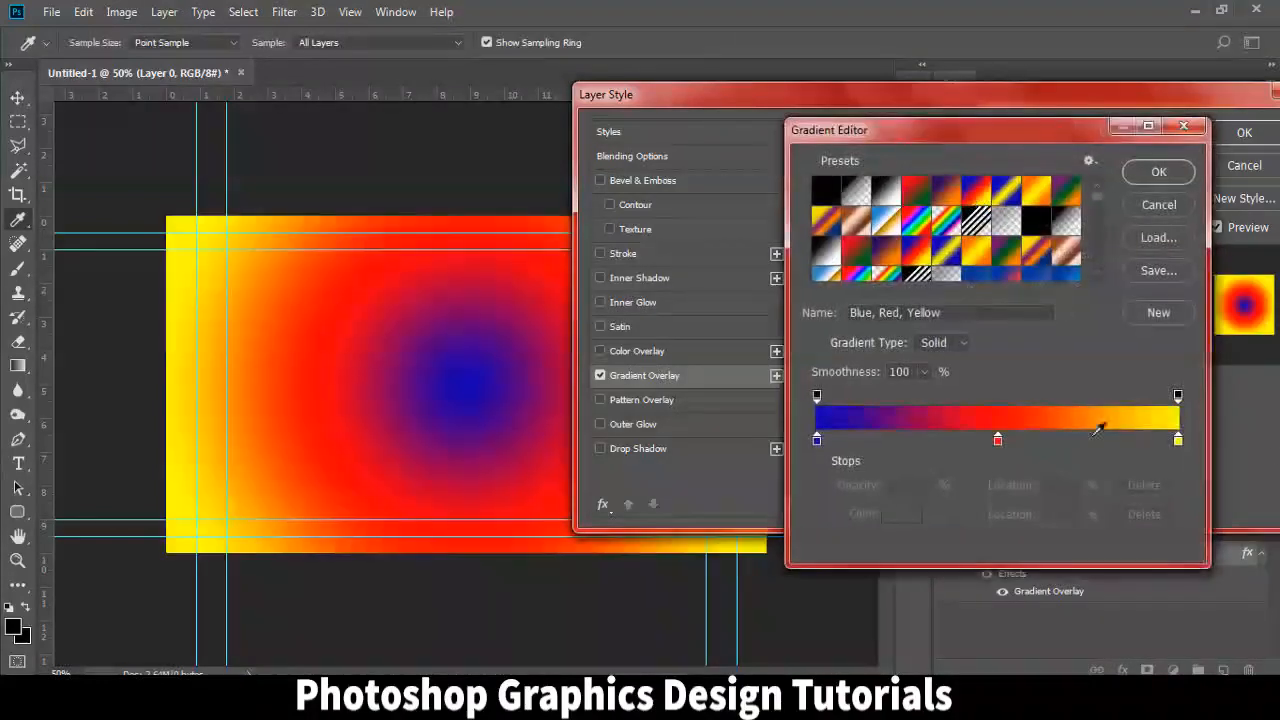
pyautogui.click(1157, 205)
pyautogui.click(943, 199)
pyautogui.click(943, 199)
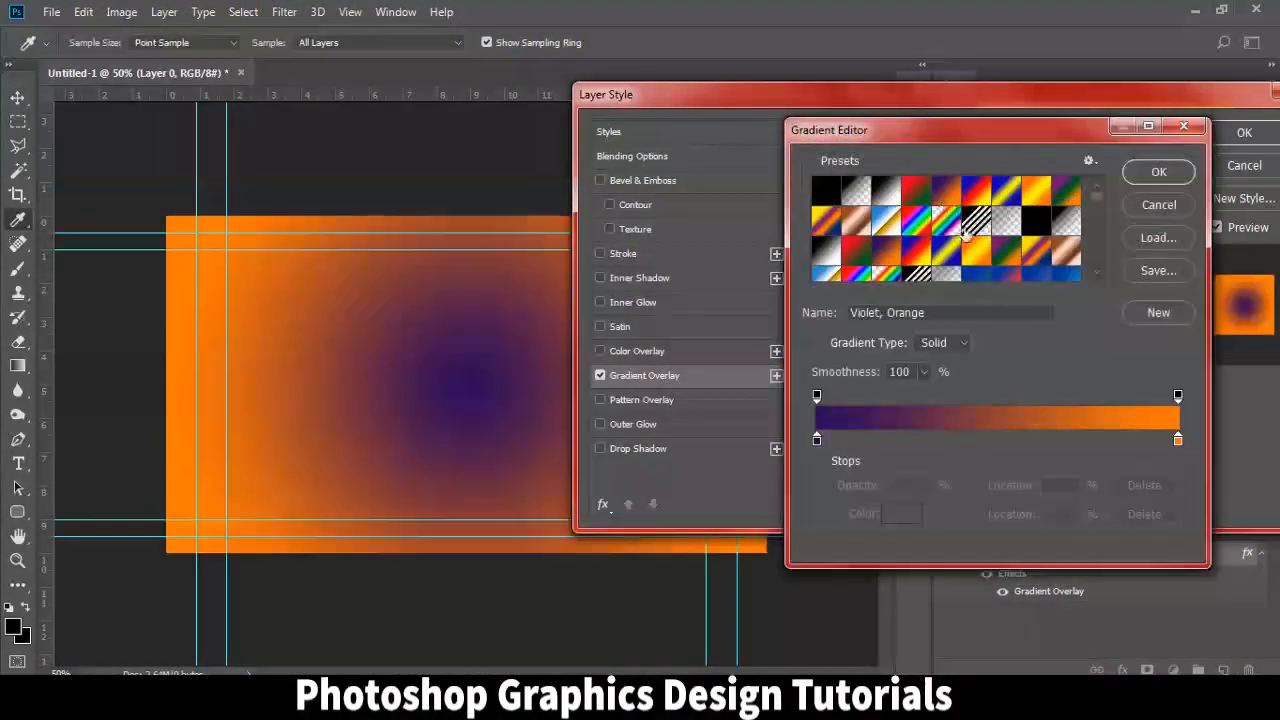
pyautogui.click(1159, 204)
# Edit the overlay's red gradient and set its start color stop, at location 0%, to pure bright red
pyautogui.click(931, 203)
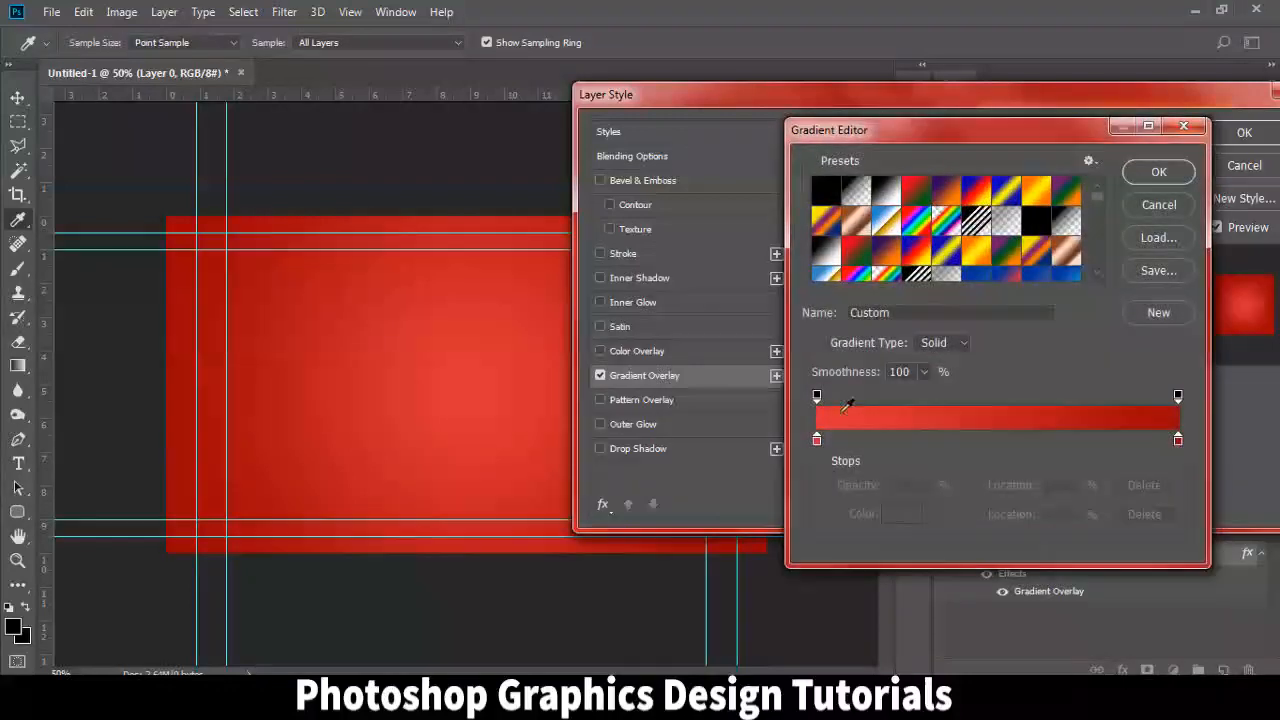
pyautogui.click(817, 441)
pyautogui.click(903, 514)
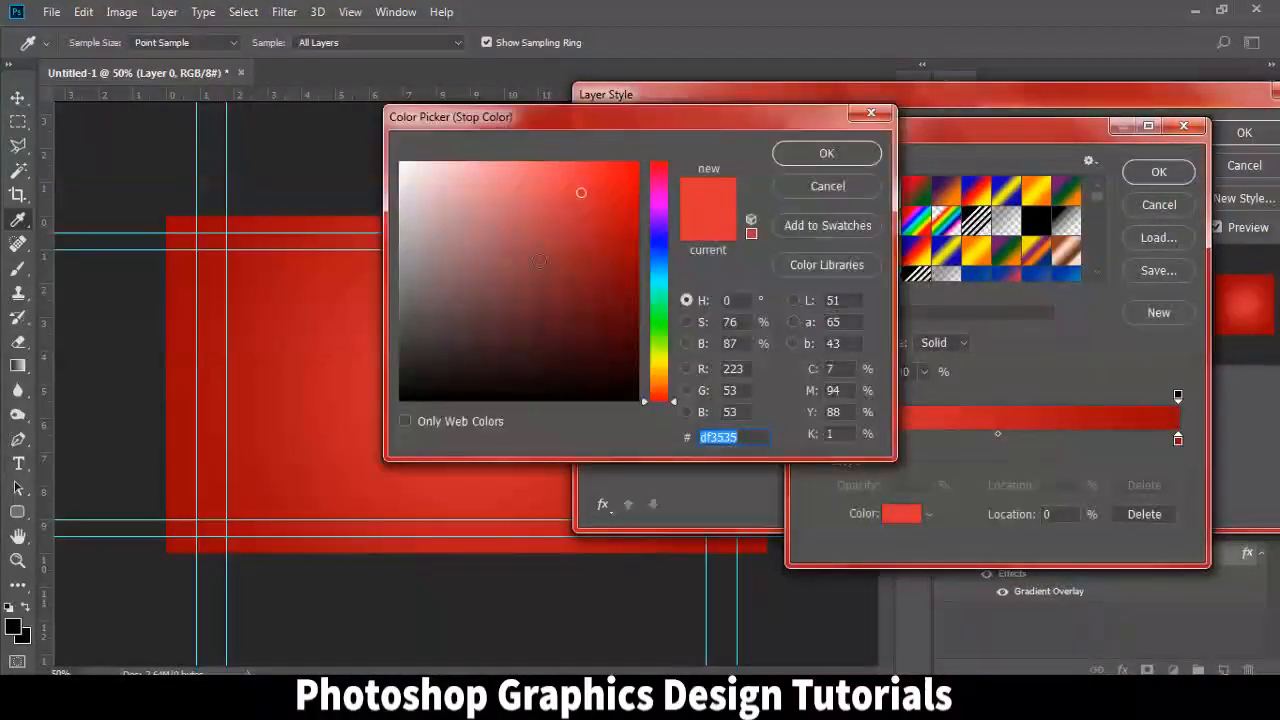
pyautogui.click(637, 163)
pyautogui.click(827, 153)
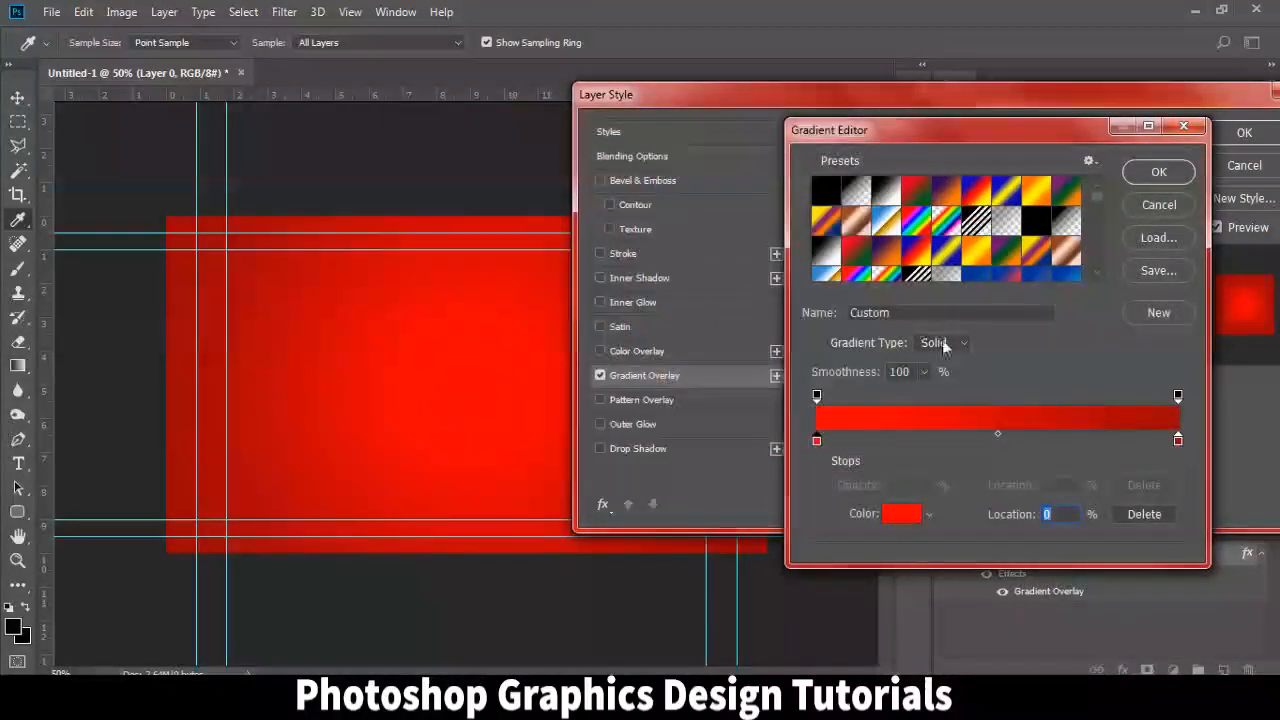
# Set the gradient's end color stop, at location 100%, to near-black 080707 and apply the gradient overlay to the layer
pyautogui.doubleClick(1178, 440)
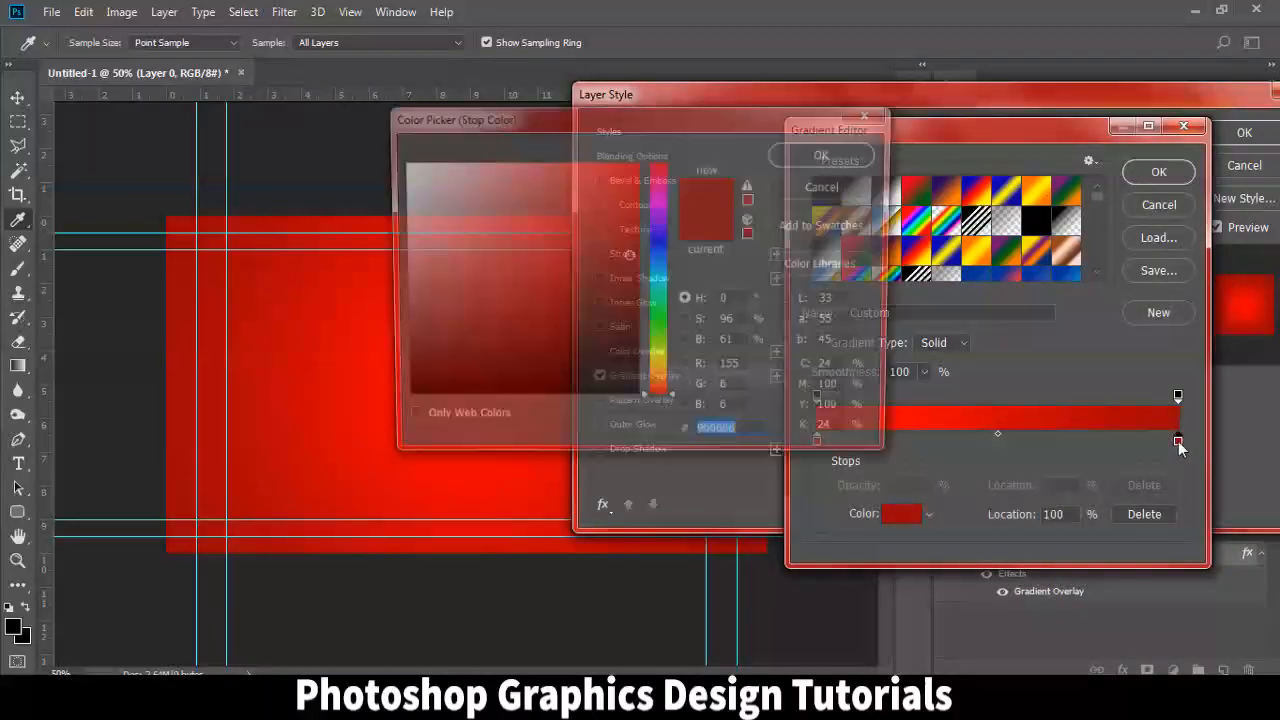
pyautogui.click(487, 376)
pyautogui.moveTo(487, 376); pyautogui.dragTo(417, 394)
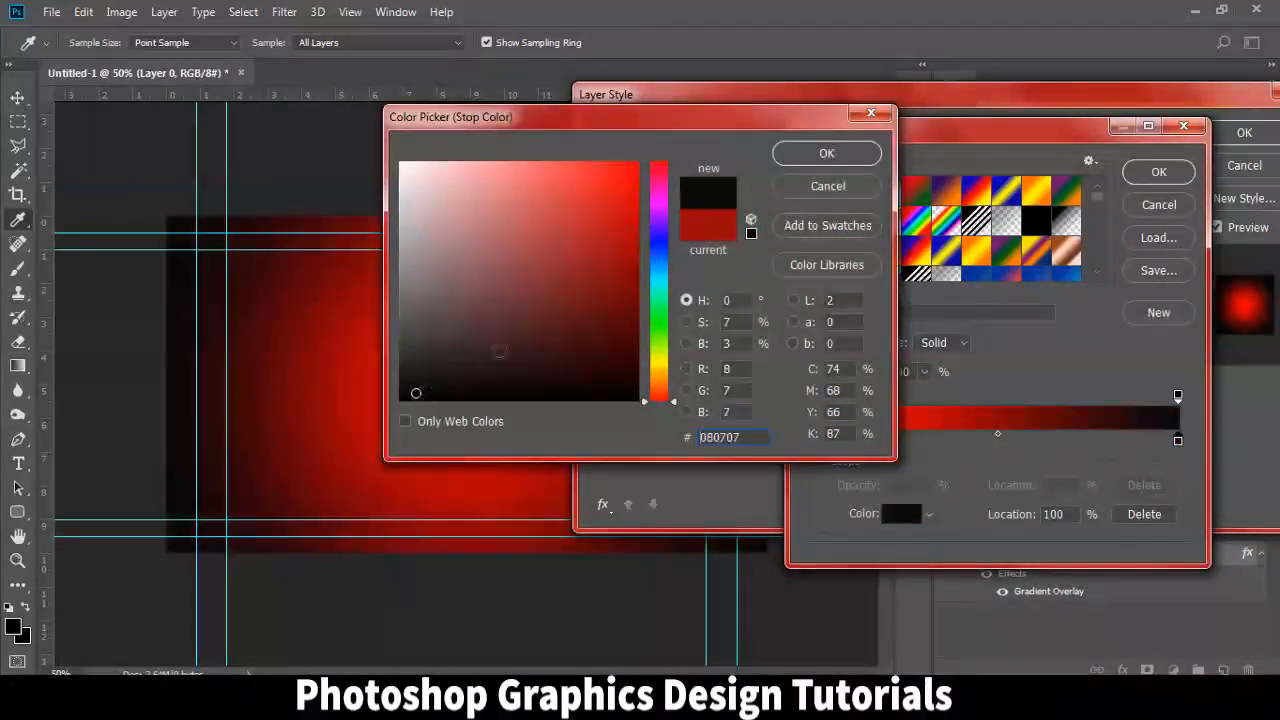
pyautogui.click(827, 153)
pyautogui.click(1158, 171)
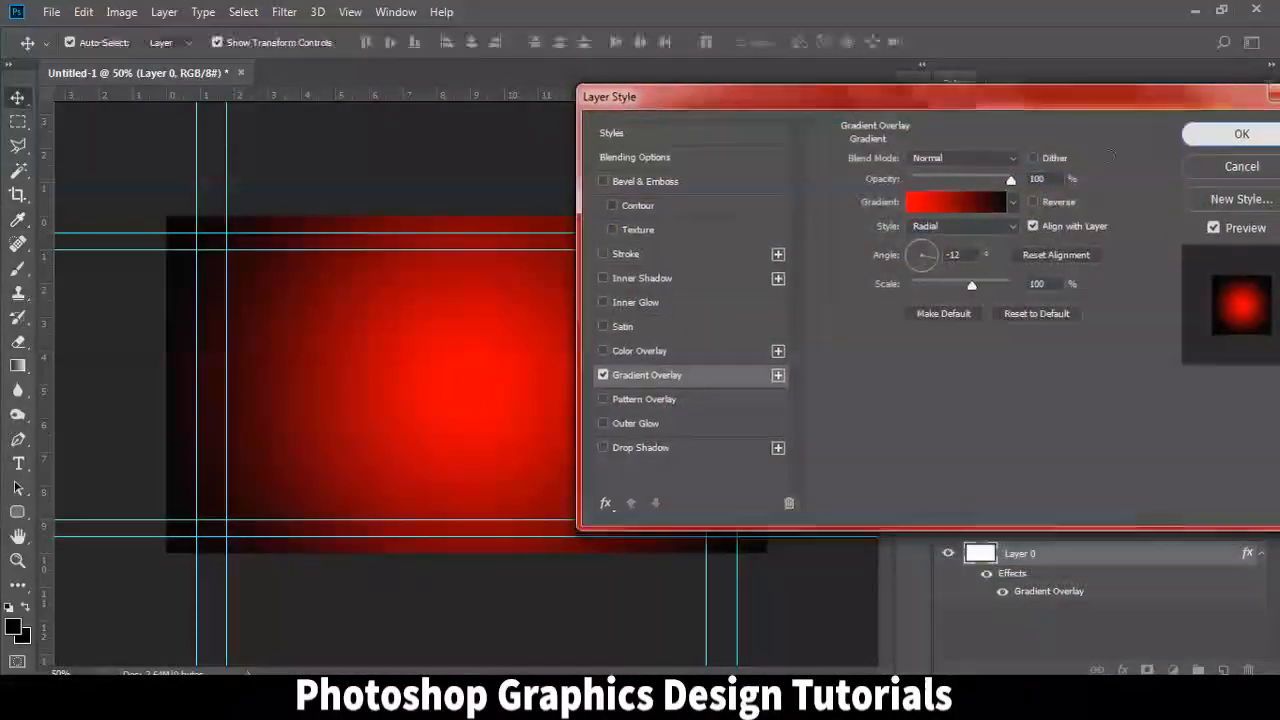
pyautogui.click(1244, 132)
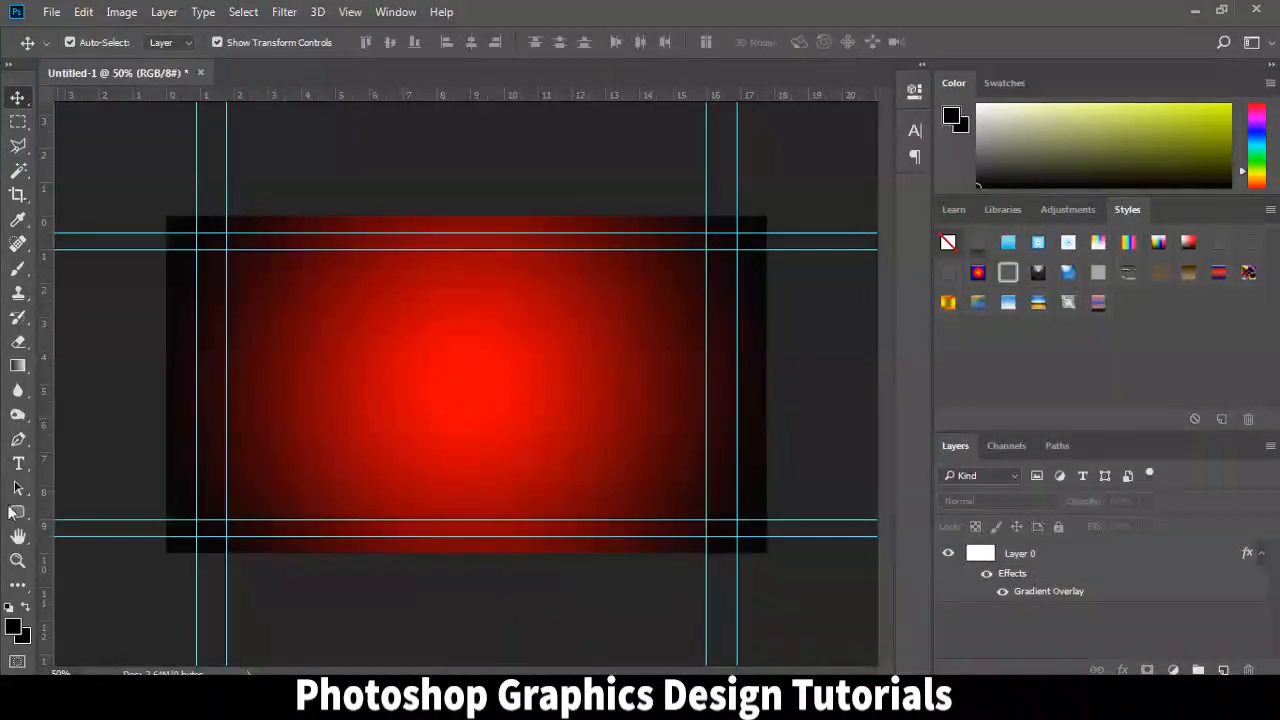
# Start a horizontal text line in the upper-left area of the red canvas and set its font size to 72 pt
pyautogui.click(18, 463)
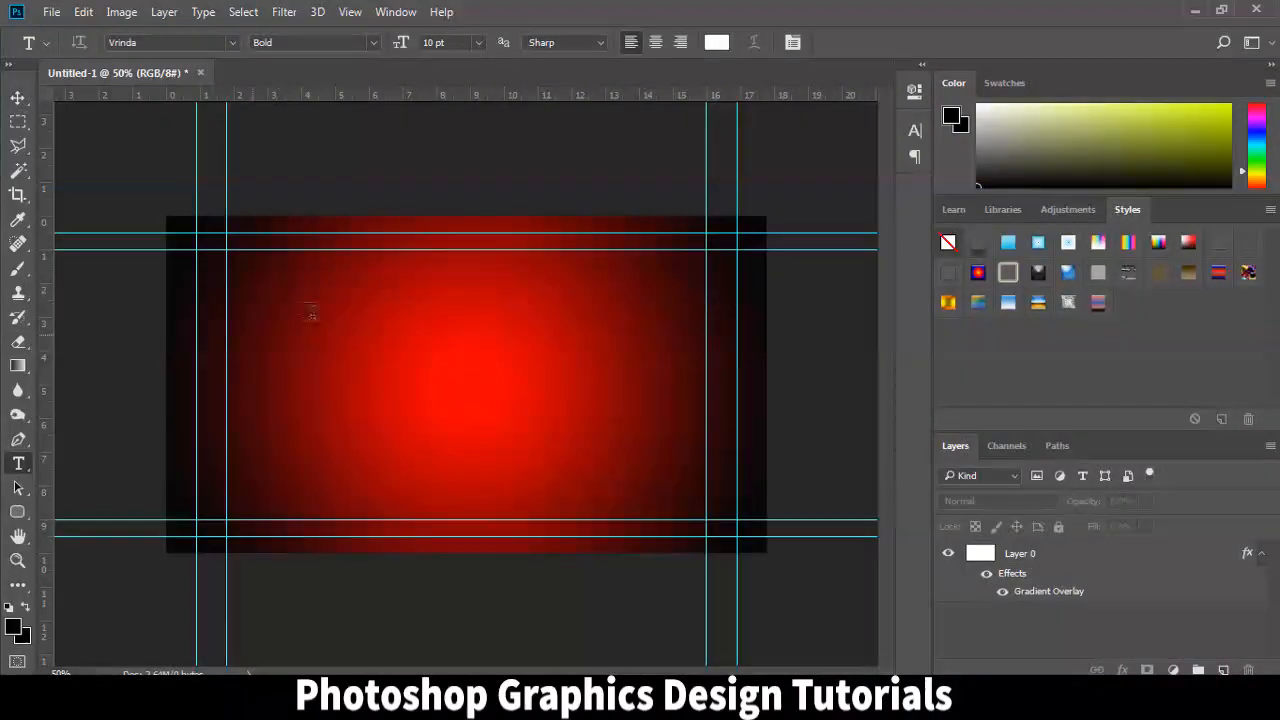
pyautogui.click(311, 336)
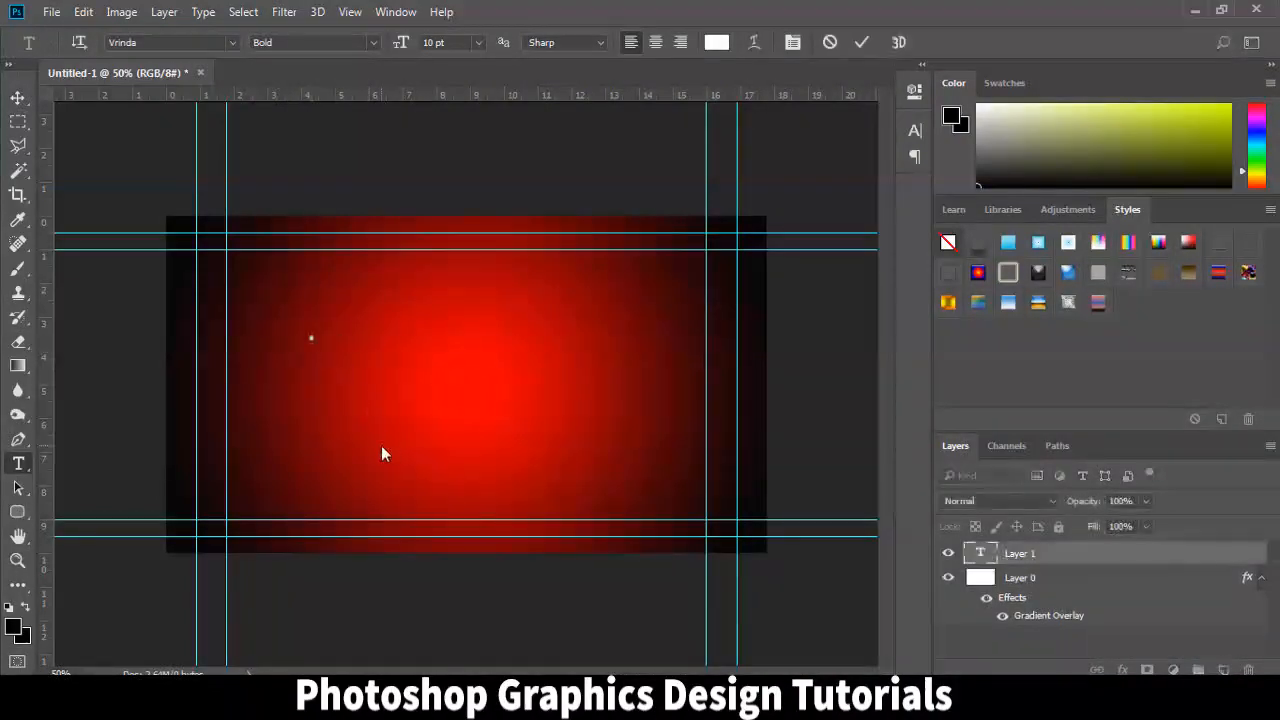
pyautogui.click(479, 44)
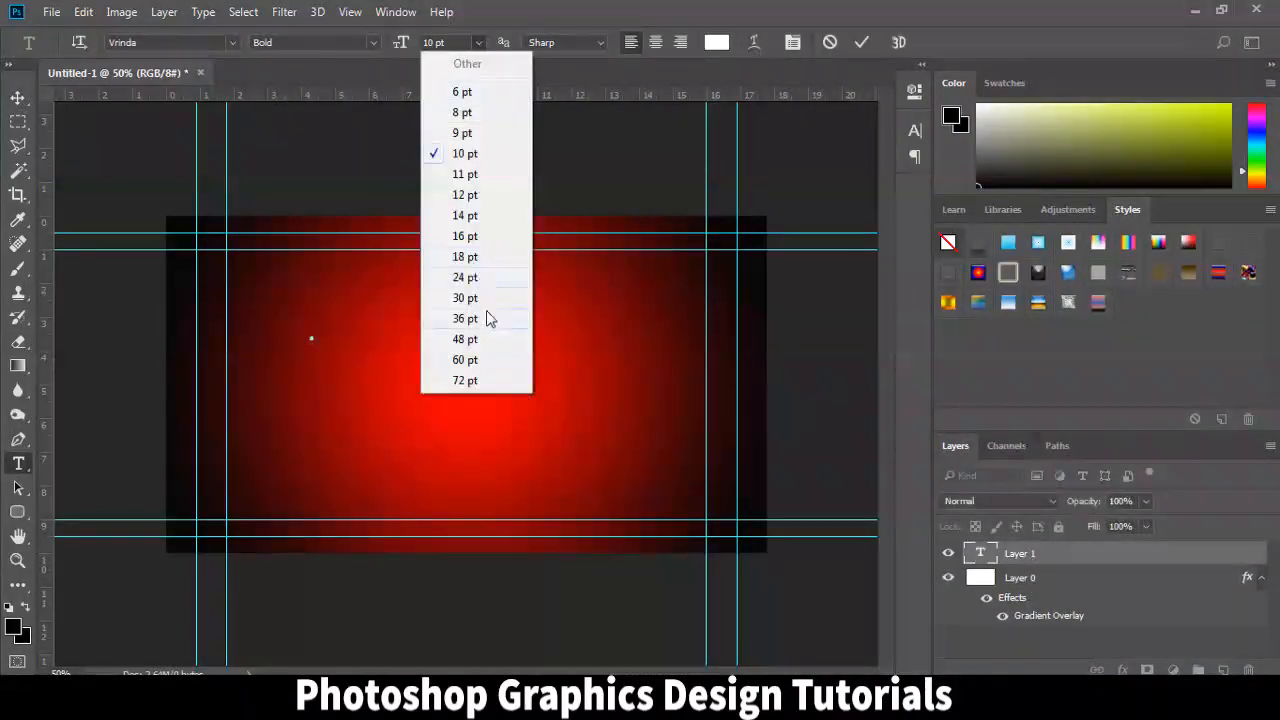
pyautogui.click(468, 378)
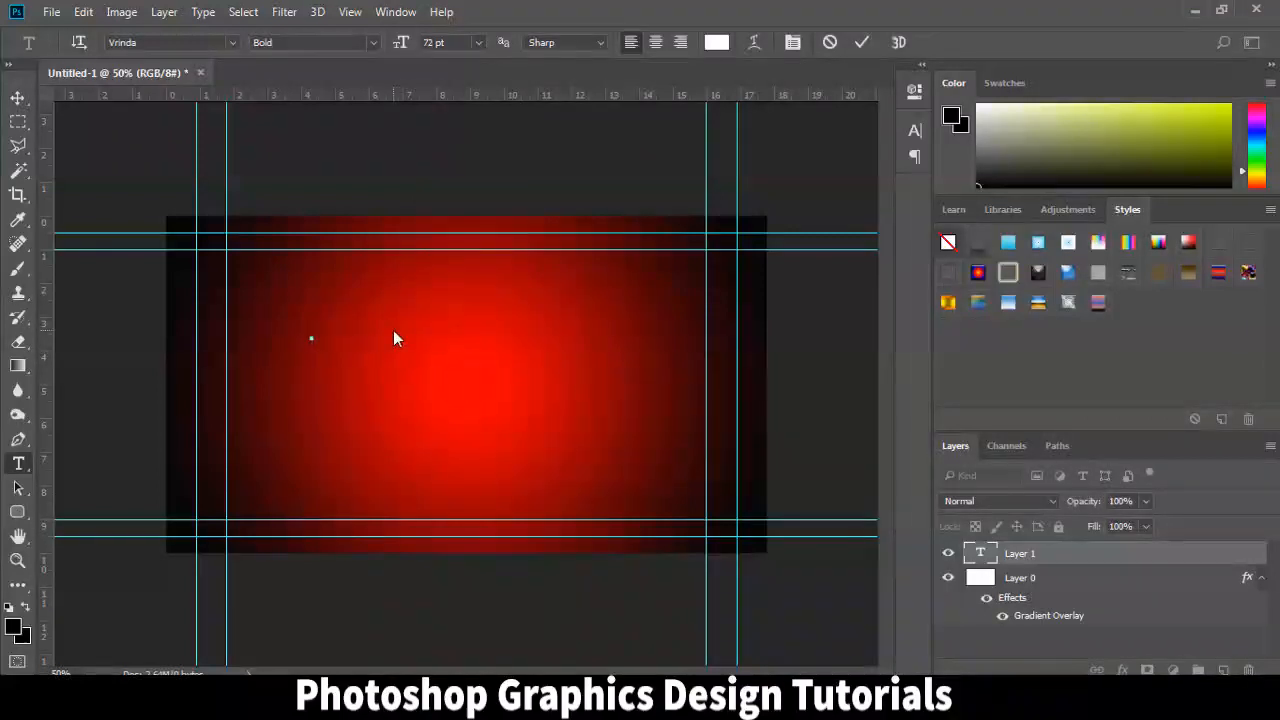
# Try "Get Free 400Hours" as the heading text and clear it again
pyautogui.write('Get ')
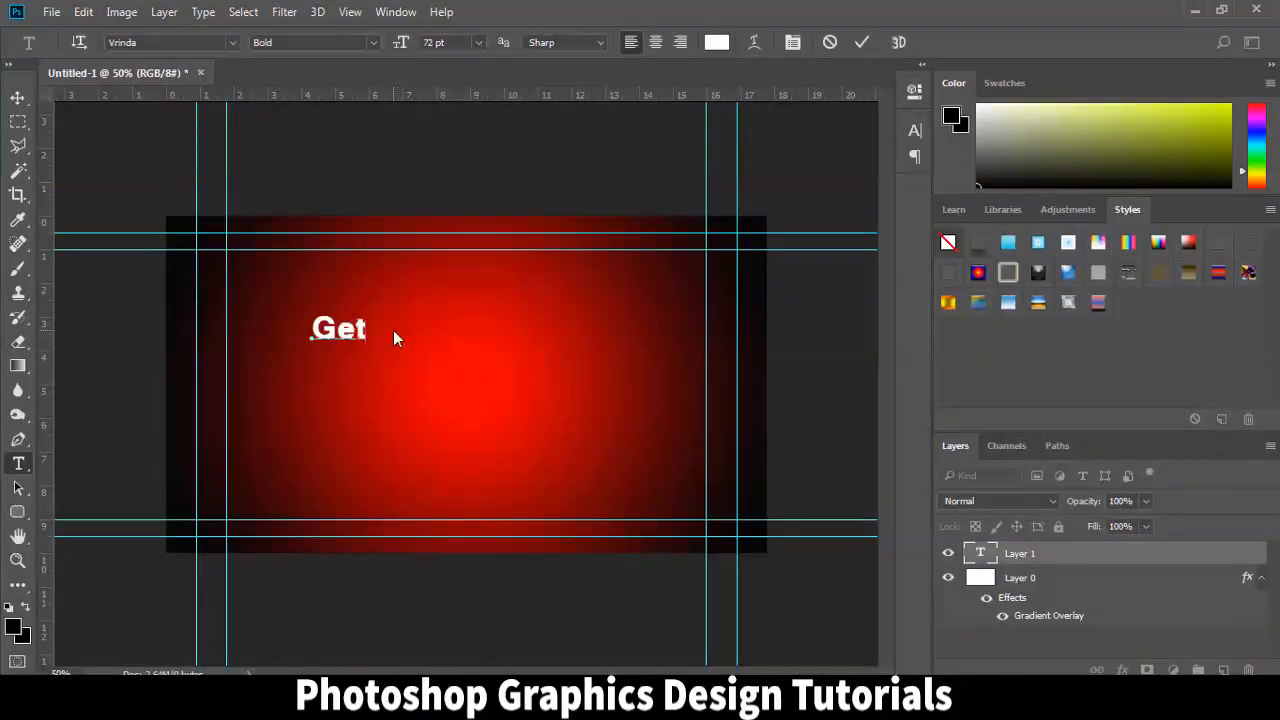
pyautogui.write('Free 4 00')
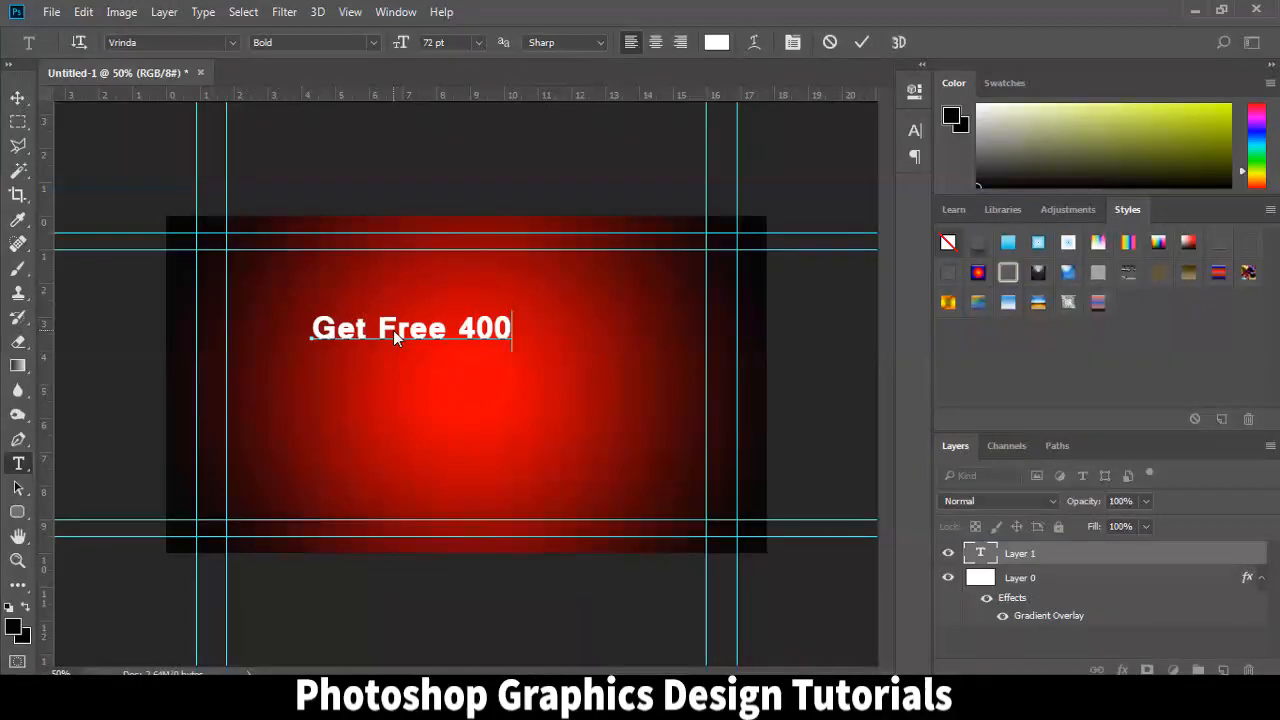
pyautogui.write('W')
pyautogui.press('BackSpace')
pyautogui.write('Hour')
pyautogui.press('BackSpace')
pyautogui.write('s')
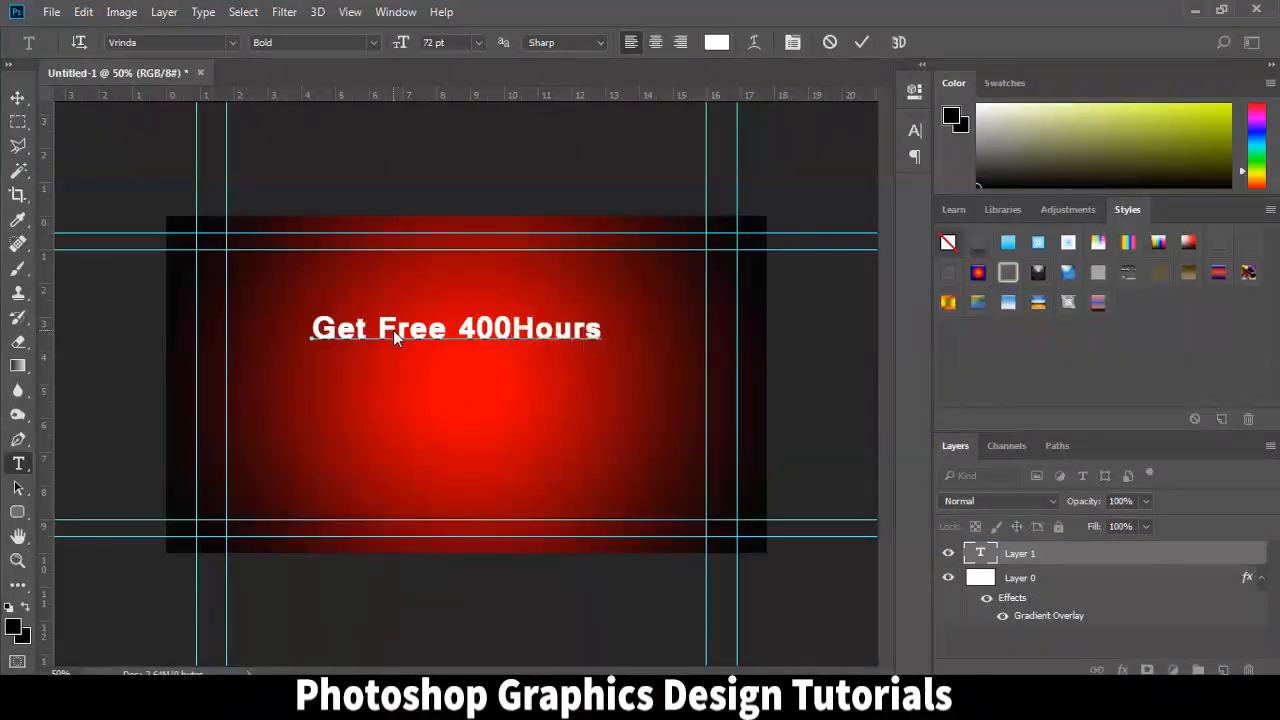
pyautogui.press('BackSpace')
pyautogui.press('BackSpace')
pyautogui.press('BackSpace')
pyautogui.press('BackSpace')
pyautogui.press('BackSpace')
pyautogui.hotkey('ctrl', 'a')
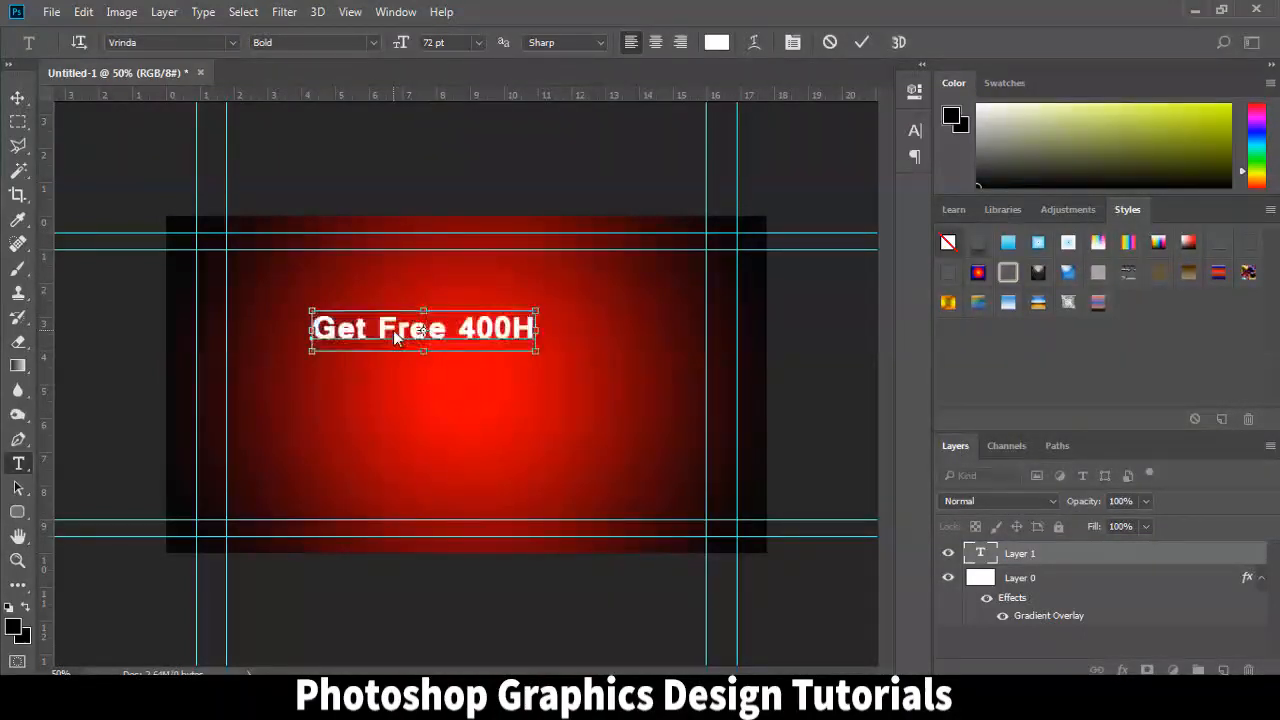
pyautogui.press('BackSpace')
pyautogui.write('FR')
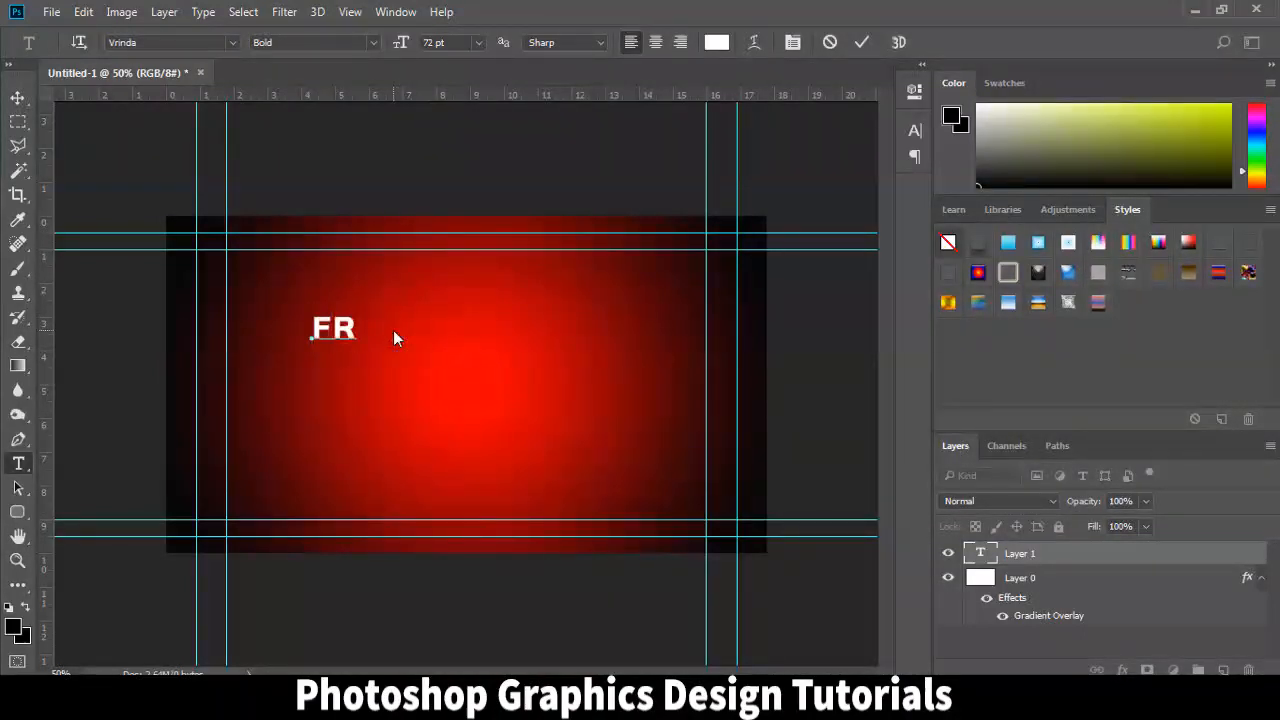
pyautogui.press('BackSpace')
pyautogui.press('BackSpace')
# Enter "GET FRE BALANCE" as the heading text
pyautogui.write('GER')
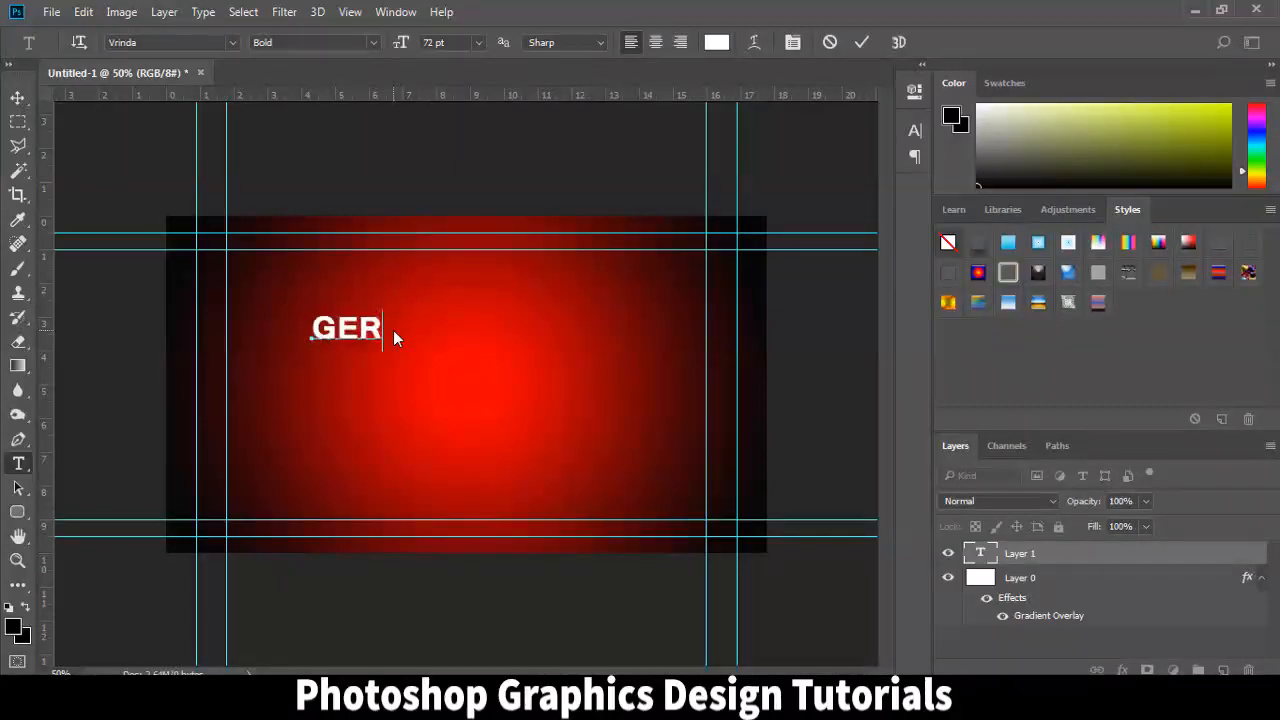
pyautogui.write(' FRE B')
pyautogui.press('BackSpace')
pyautogui.write('ALCE')
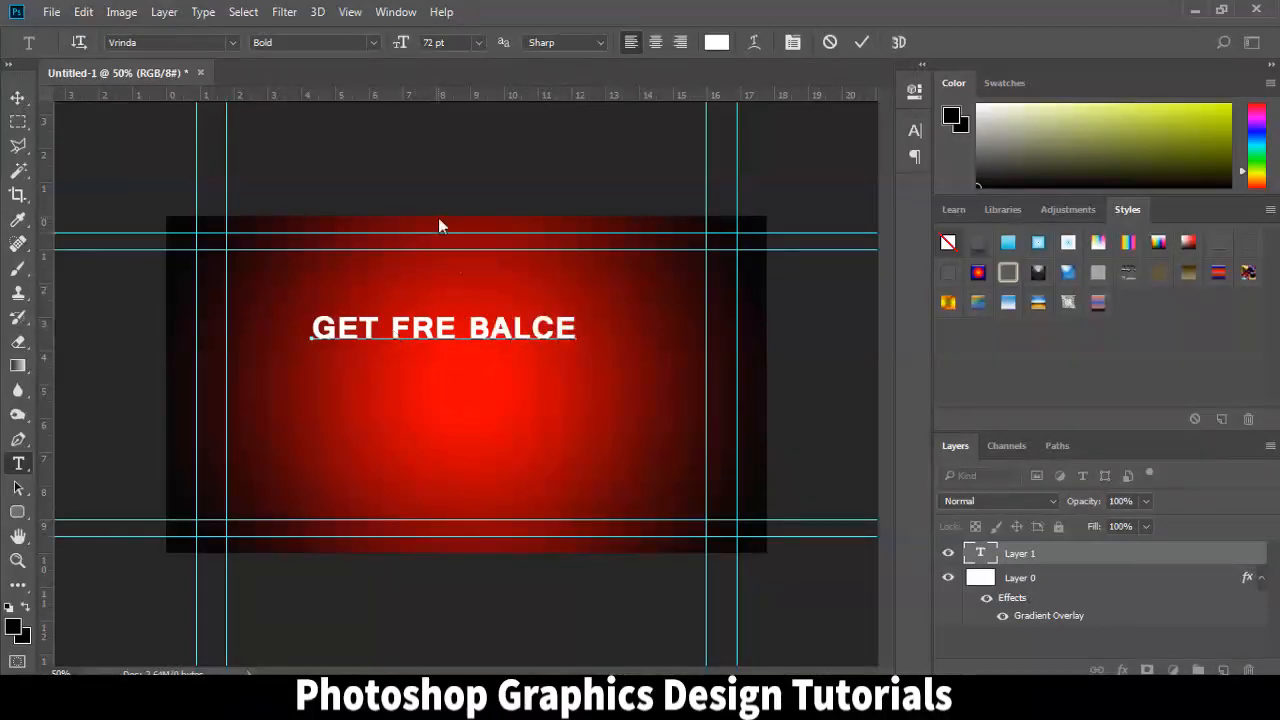
pyautogui.click(531, 329)
pyautogui.write('AN')
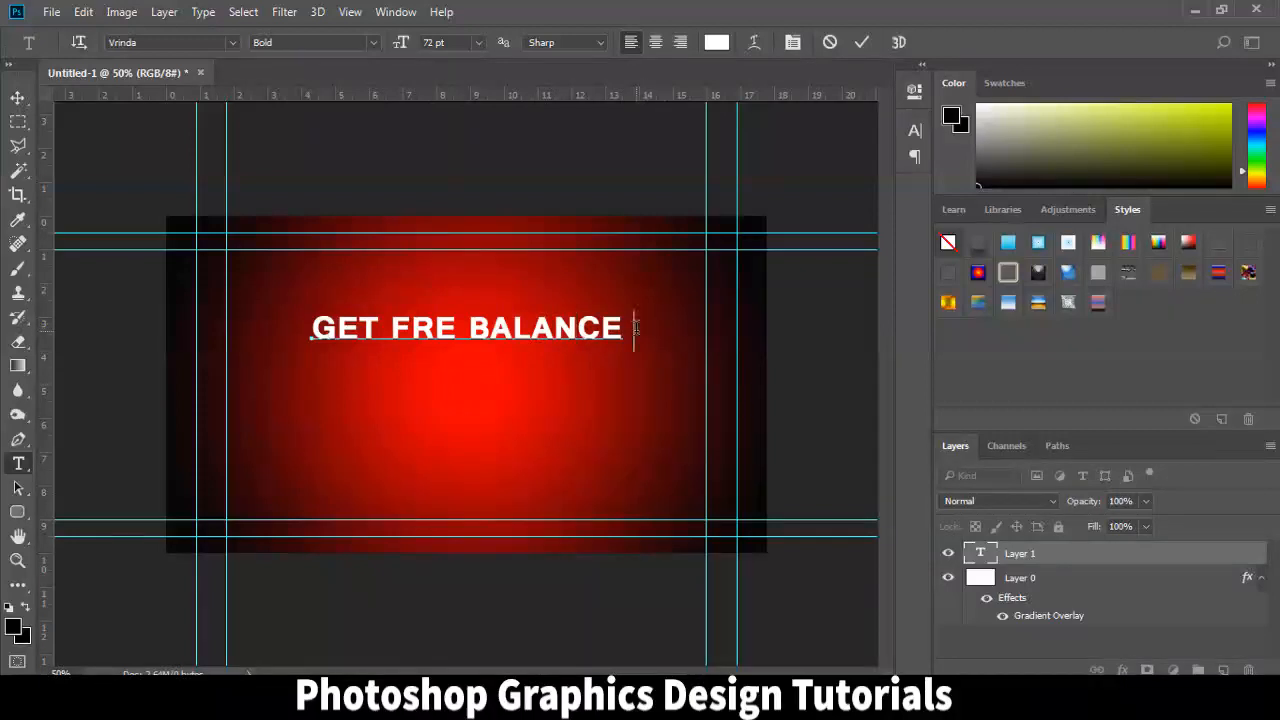
# Scale the heading up slightly and position it in the canvas's upper part, starting just inside the inner left guide
pyautogui.click(17, 98)
pyautogui.moveTo(502, 330); pyautogui.dragTo(445, 325)
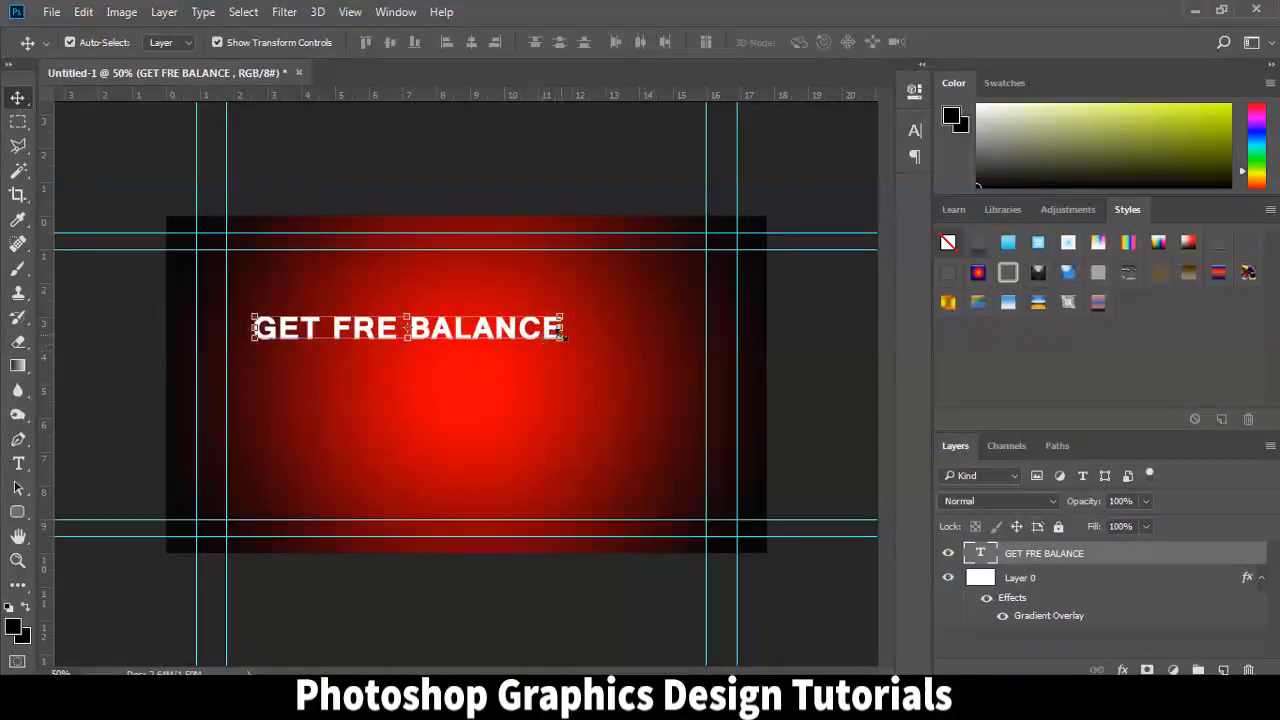
pyautogui.moveTo(562, 316); pyautogui.dragTo(778, 292)
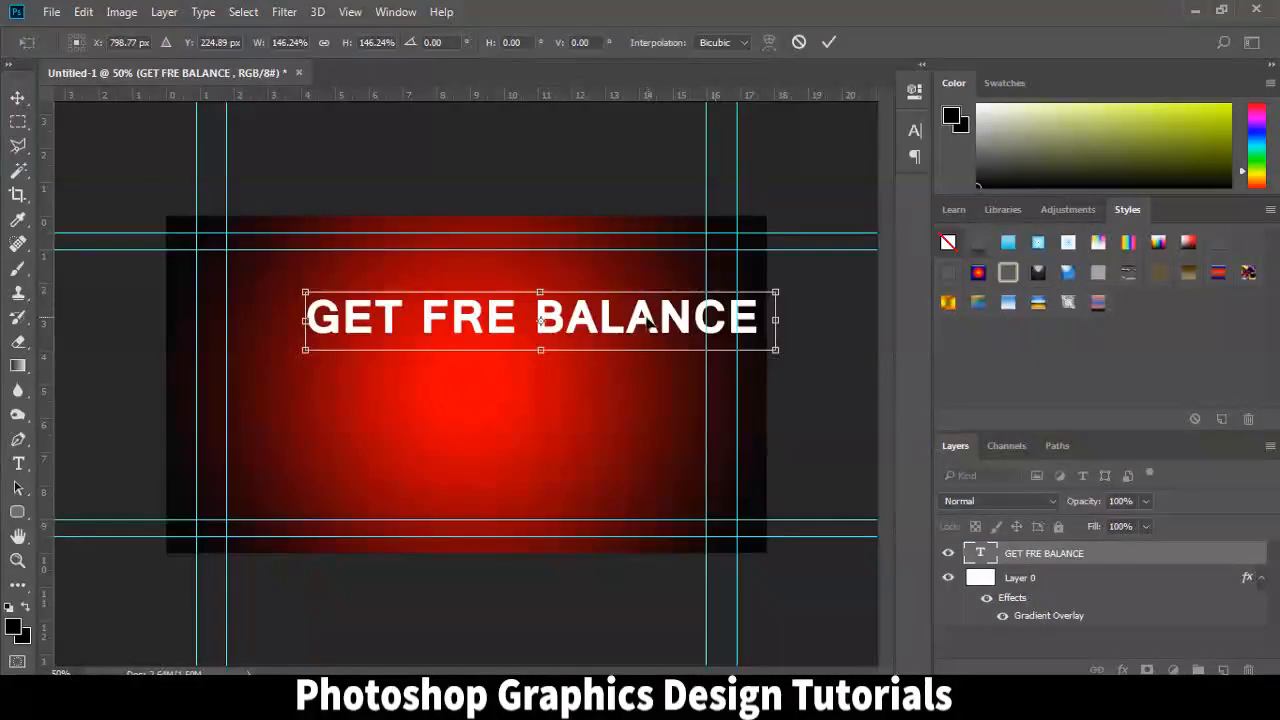
pyautogui.moveTo(607, 320); pyautogui.dragTo(579, 280)
pyautogui.moveTo(705, 275); pyautogui.dragTo(588, 283)
pyautogui.press('Return')
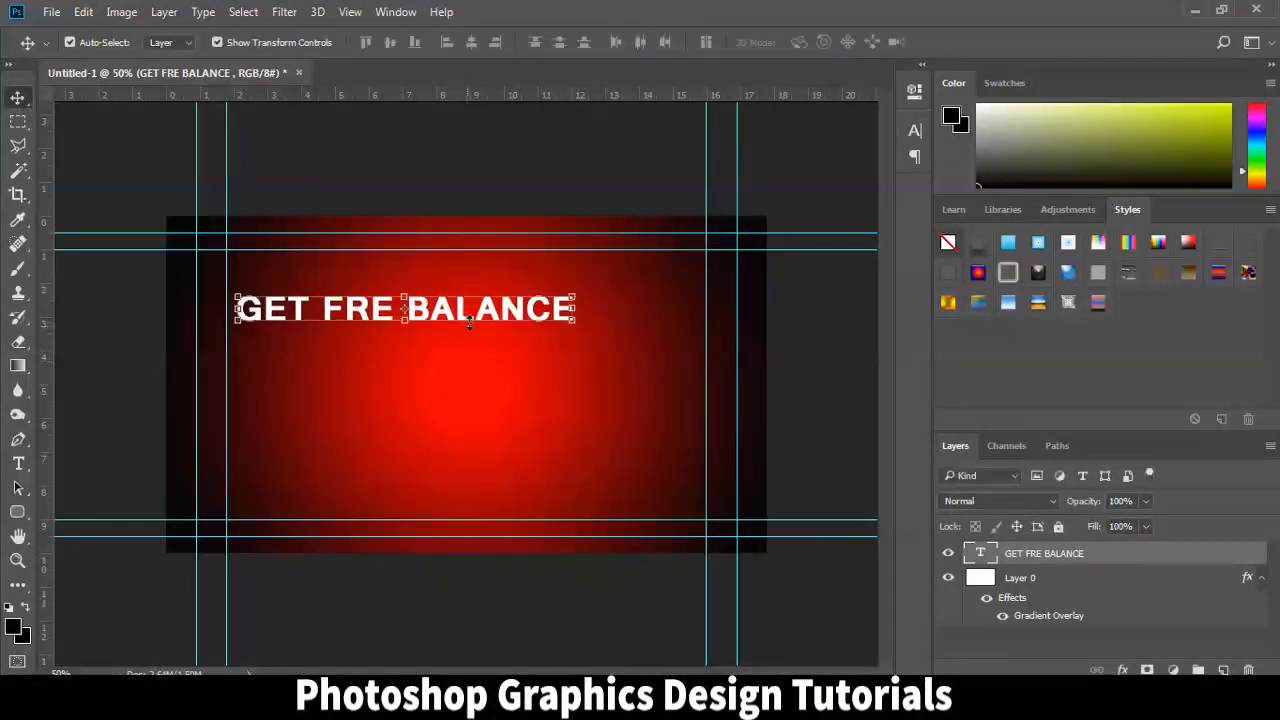
pyautogui.moveTo(455, 316); pyautogui.dragTo(462, 342)
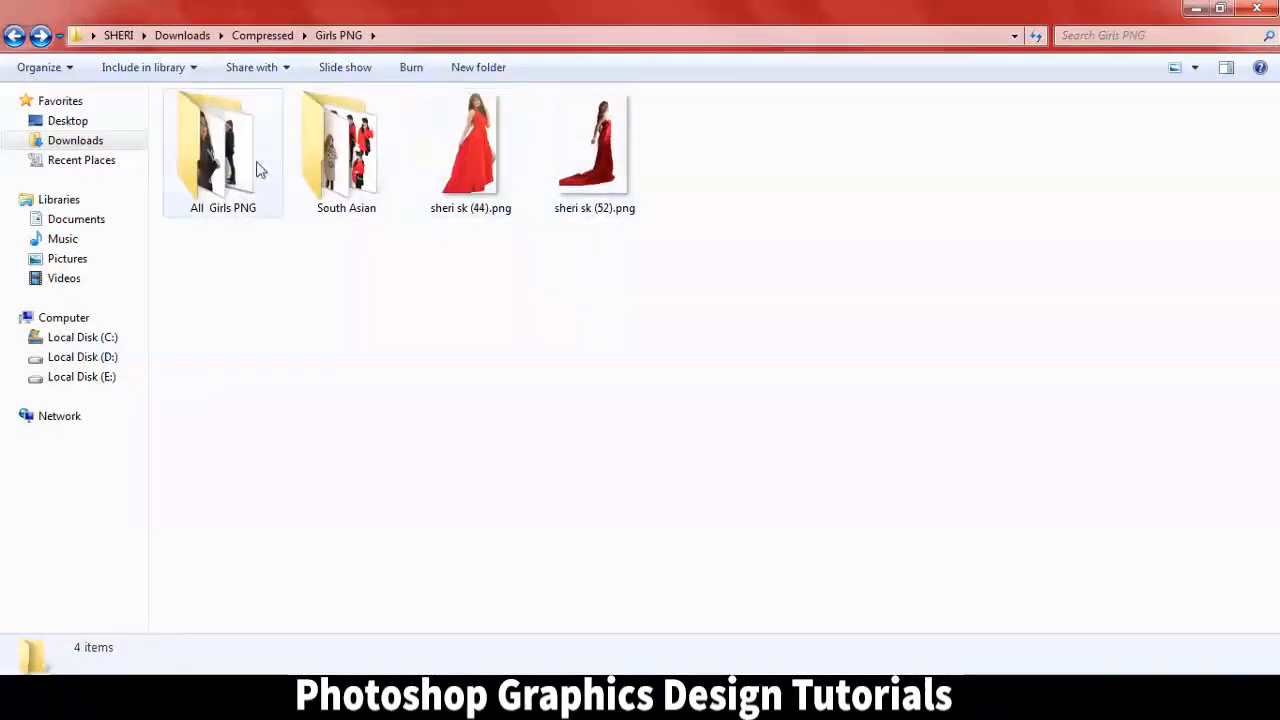
# Switch to Windows Explorer, open the All Girls PNG folder and preview mix girl png (2).jpg and mix girl png (5).jpg
pyautogui.doubleClick(258, 170)
pyautogui.click(418, 160)
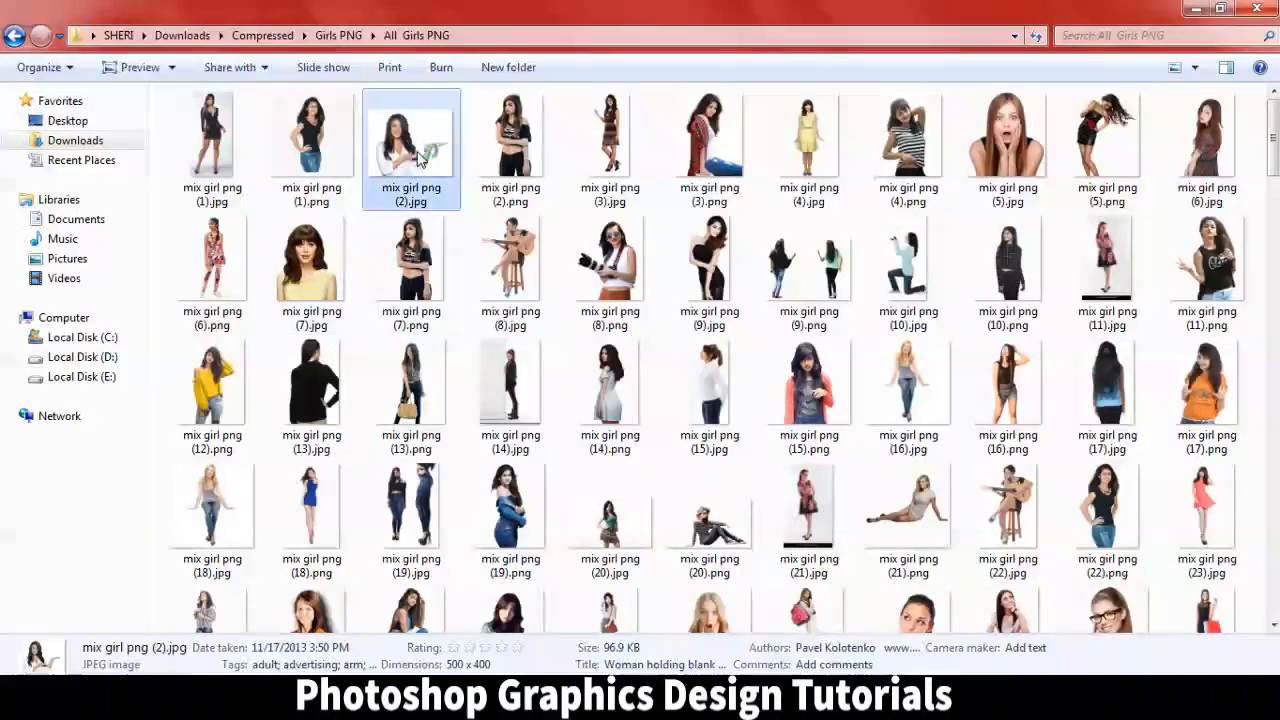
pyautogui.doubleClick(418, 160)
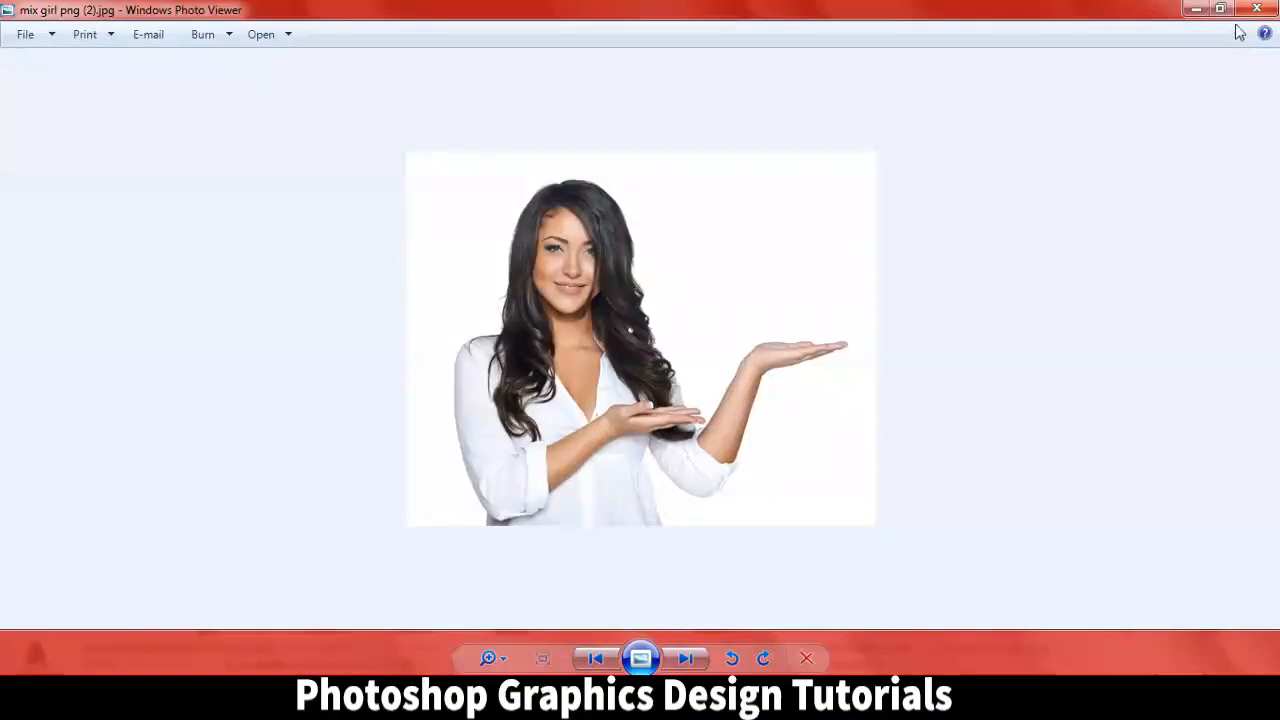
pyautogui.click(1256, 9)
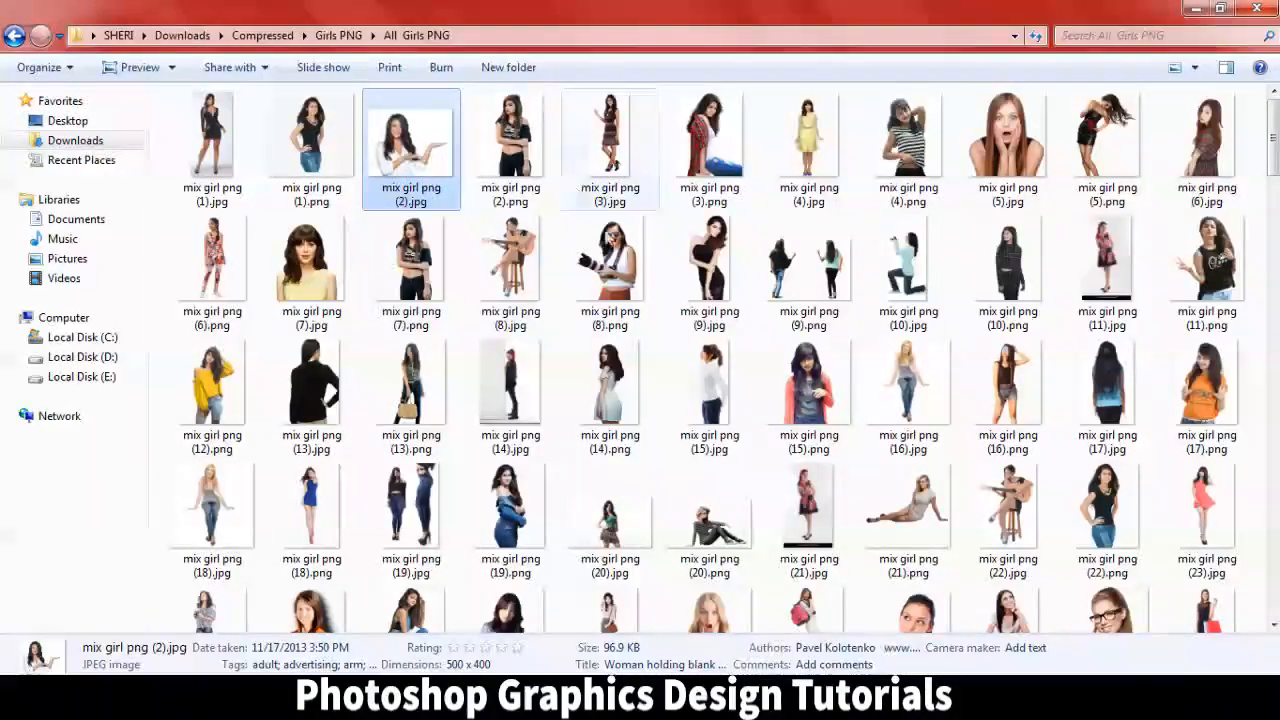
pyautogui.doubleClick(1010, 145)
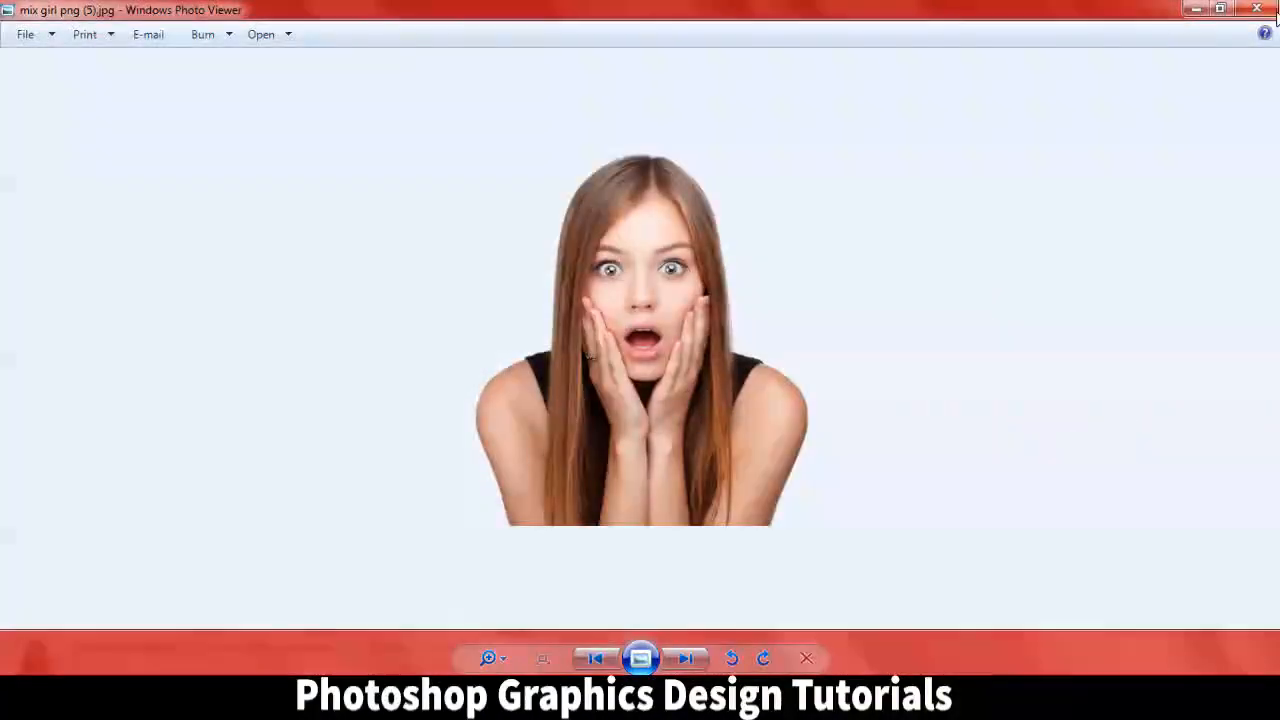
pyautogui.click(1257, 9)
# Try to place mix girl png (5).jpg in the Photoshop document
pyautogui.moveTo(1005, 145); pyautogui.dragTo(380, 655)
pyautogui.moveTo(493, 530); pyautogui.dragTo(528, 416)
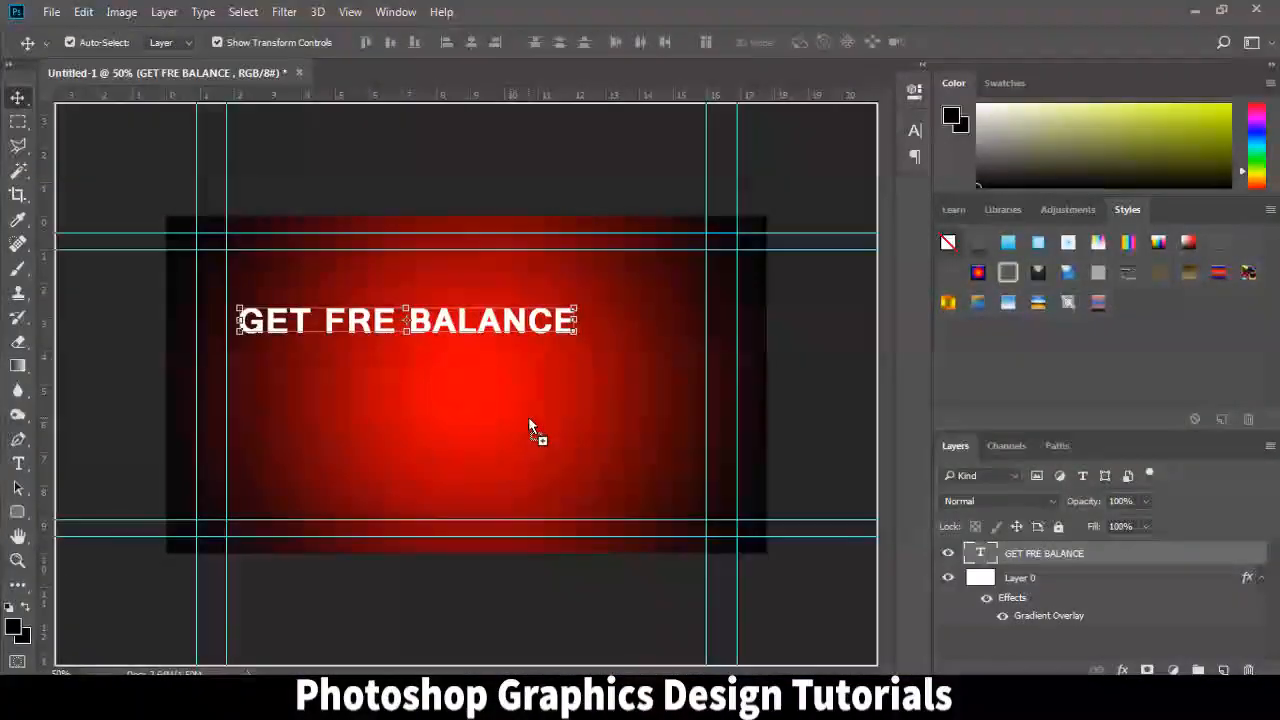
pyautogui.click(645, 280)
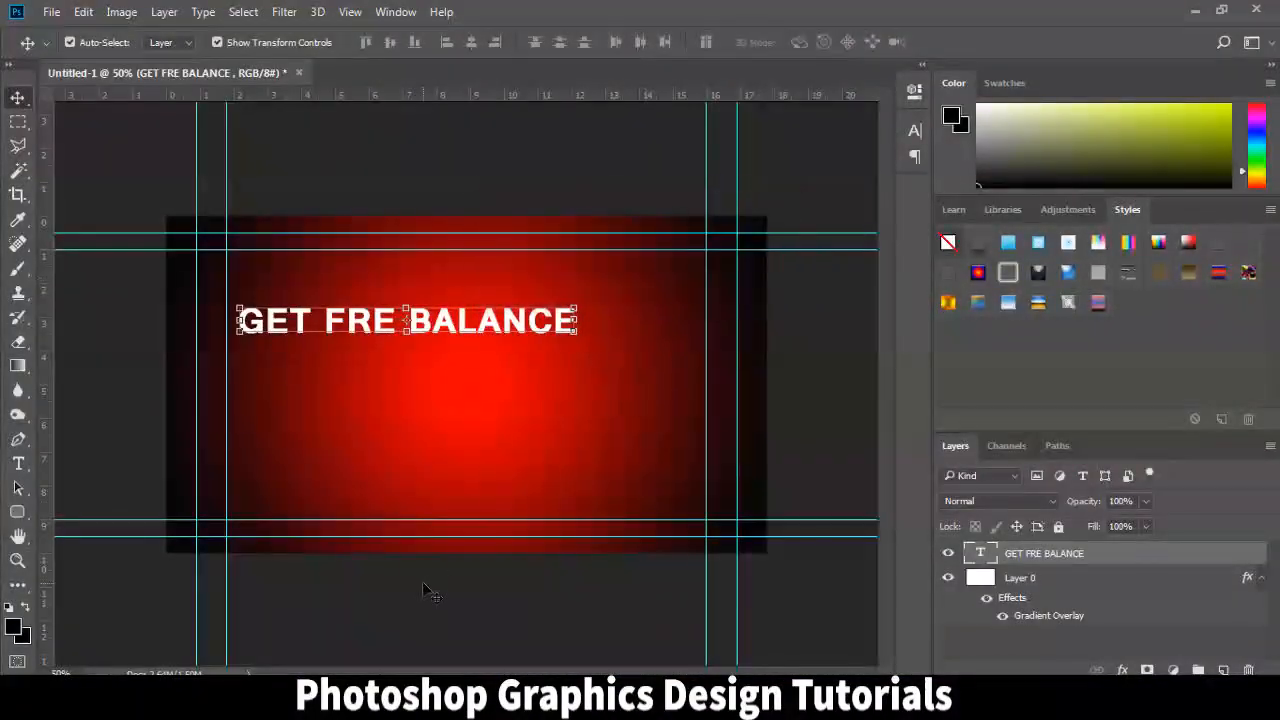
# Place mix girl png (2).jpg from the All Girls PNG folder below the heading in the Photoshop document at 100% scale
pyautogui.click(1196, 10)
pyautogui.scroll(2, 484, 262)
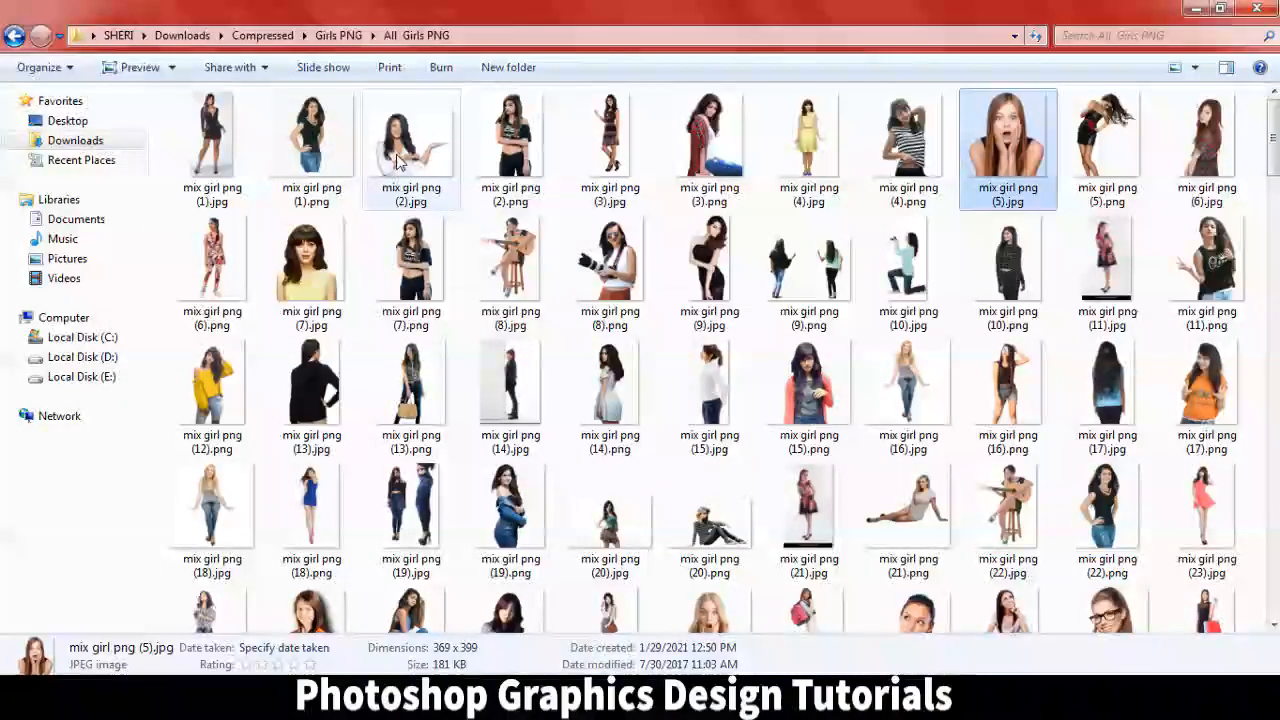
pyautogui.moveTo(398, 162); pyautogui.dragTo(421, 451)
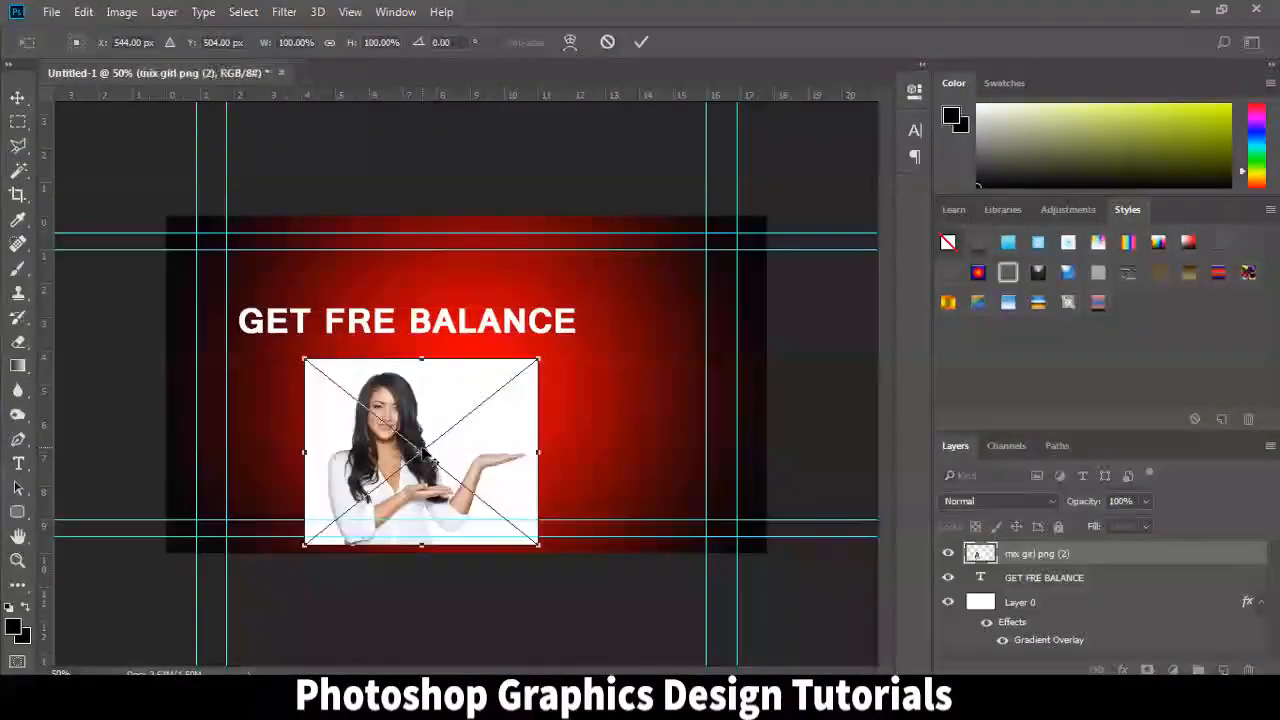
pyautogui.press('Return')
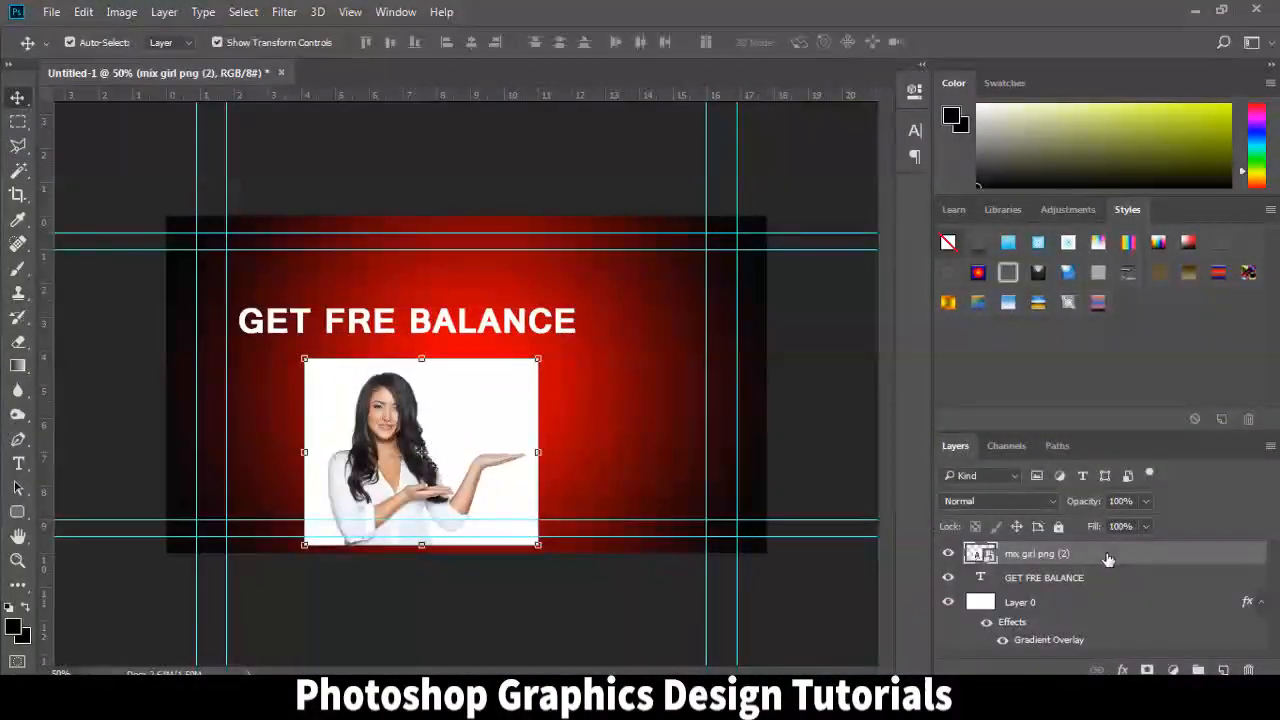
# Open the placed picture's smart object contents, select its white background with the Magic Wand at tolerance 32, and close the file
pyautogui.doubleClick(980, 554)
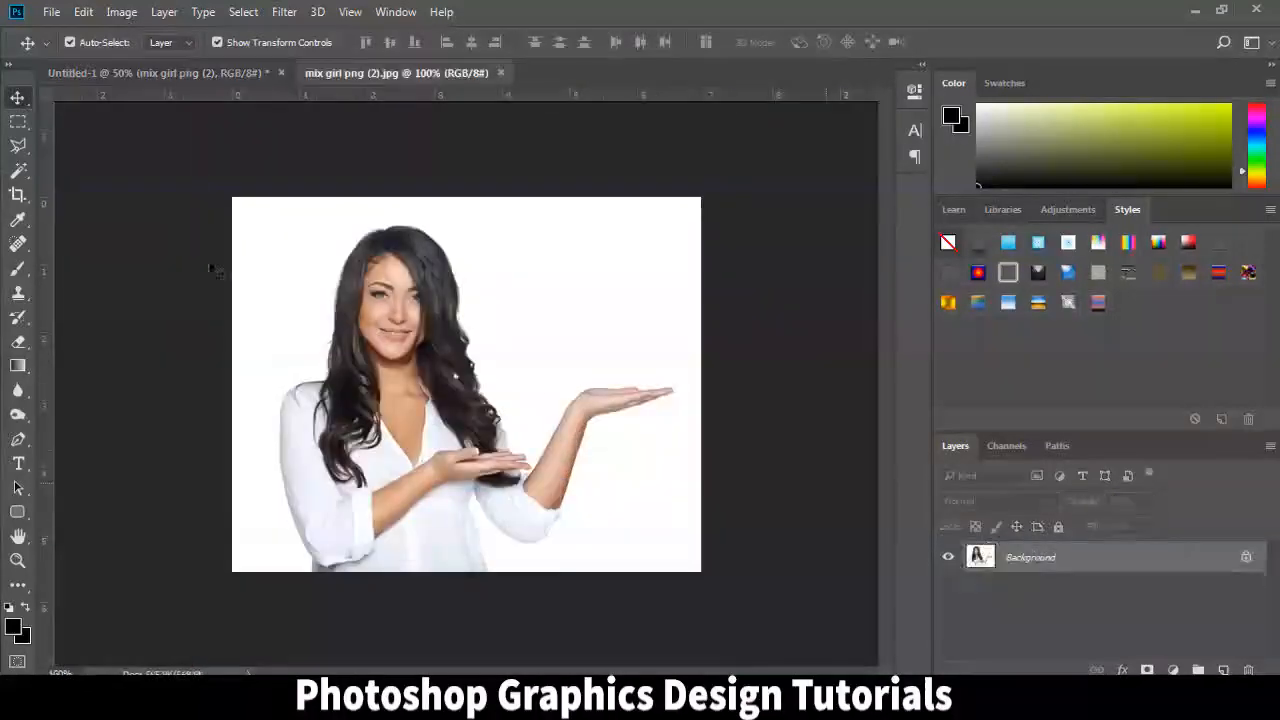
pyautogui.click(561, 270)
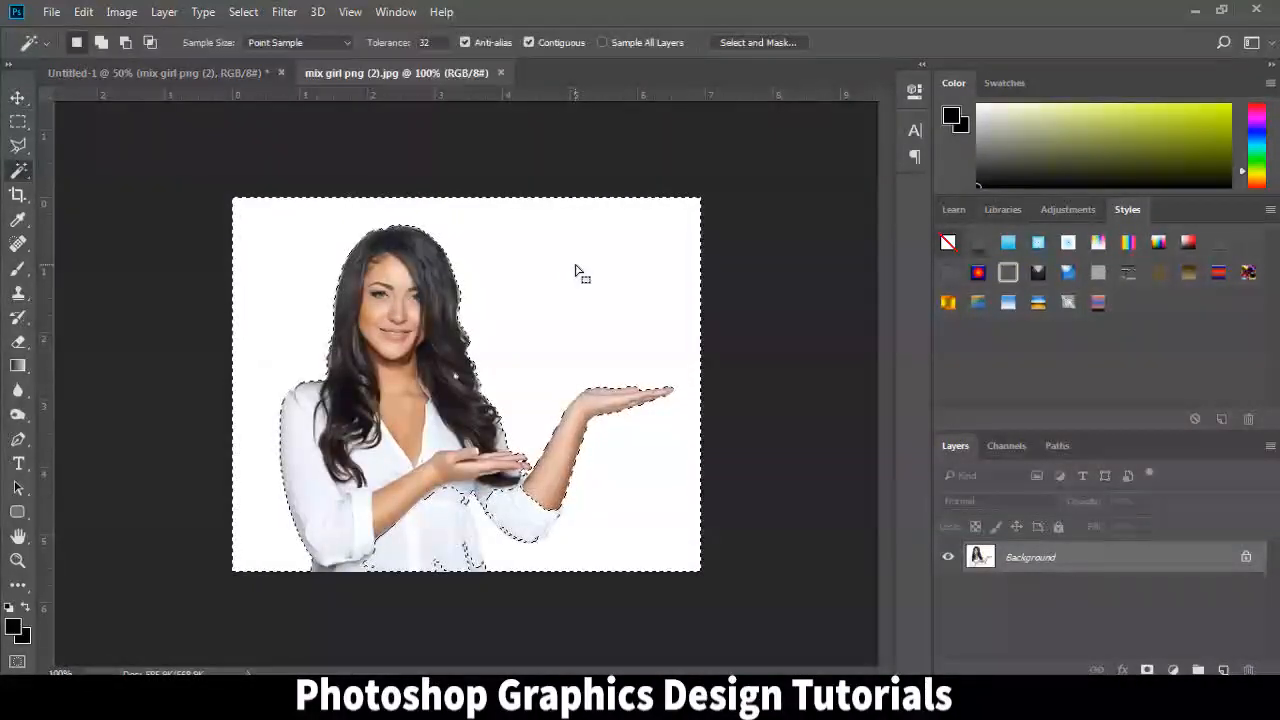
pyautogui.click(501, 73)
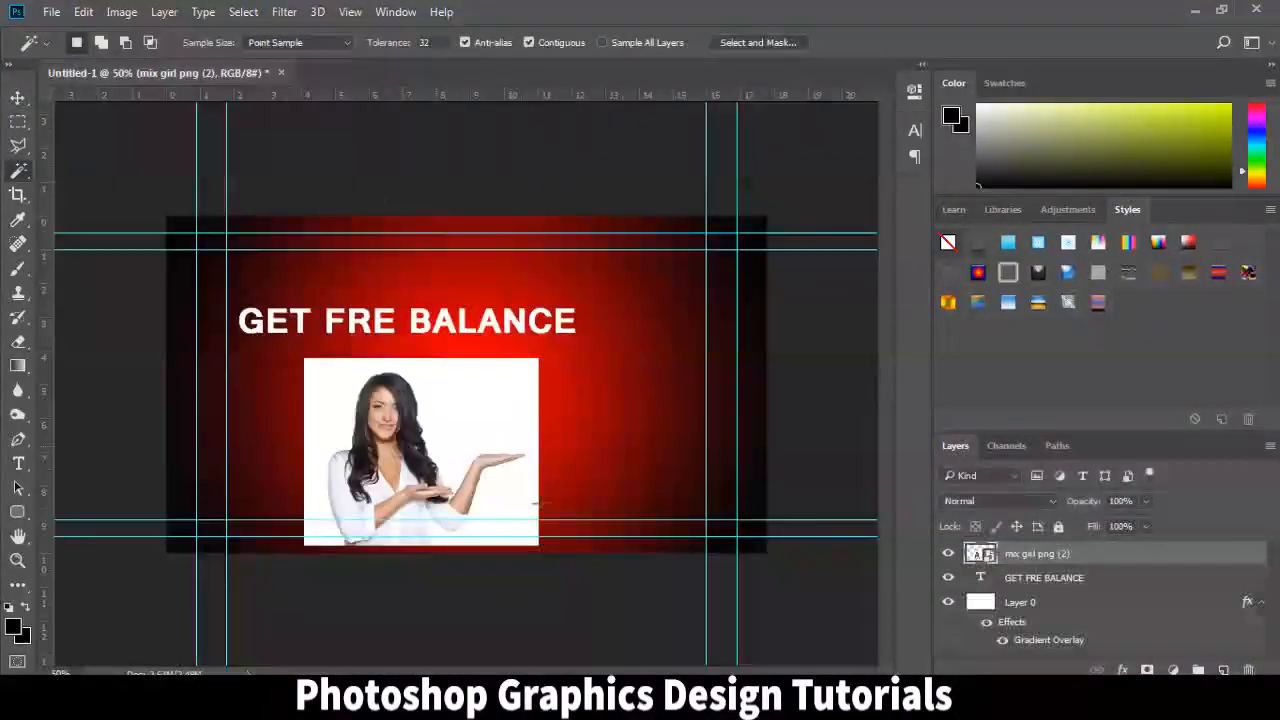
# Cancel the free transform of the placed picture and delete its mix girl png (2) layer
pyautogui.click(18, 97)
pyautogui.hotkey('ctrl', 't')
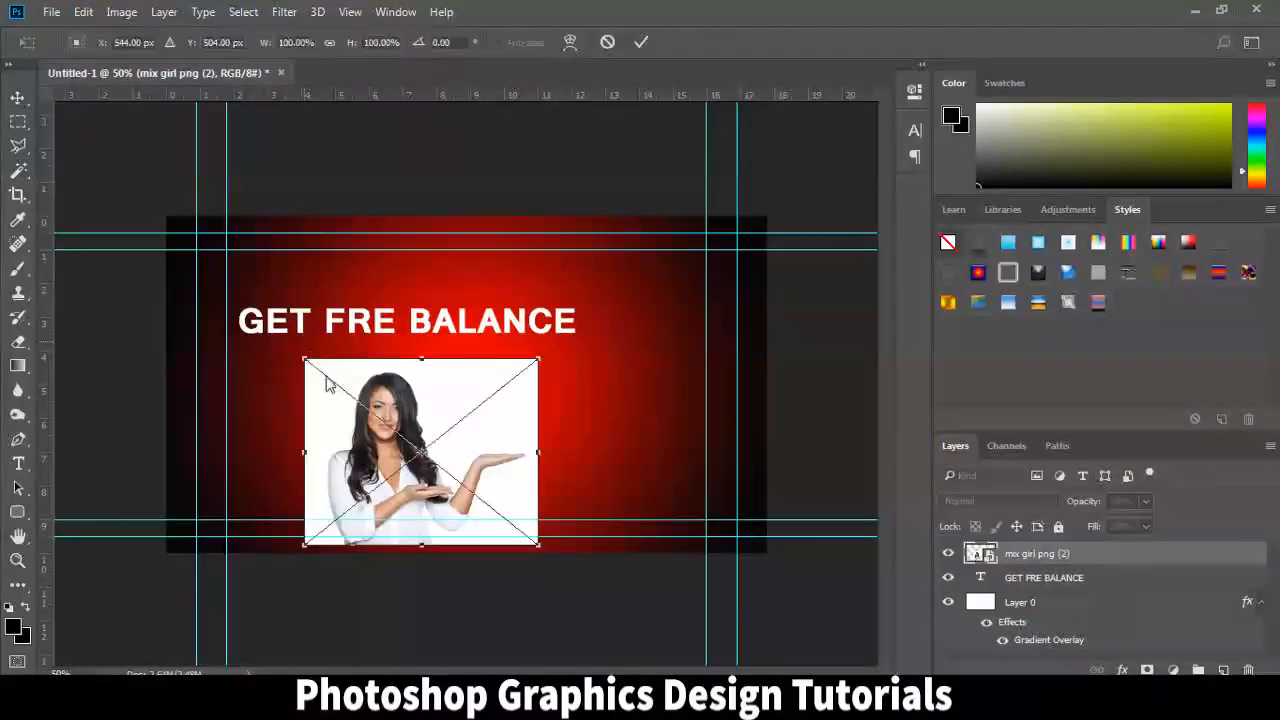
pyautogui.press('Escape')
pyautogui.press('Delete')
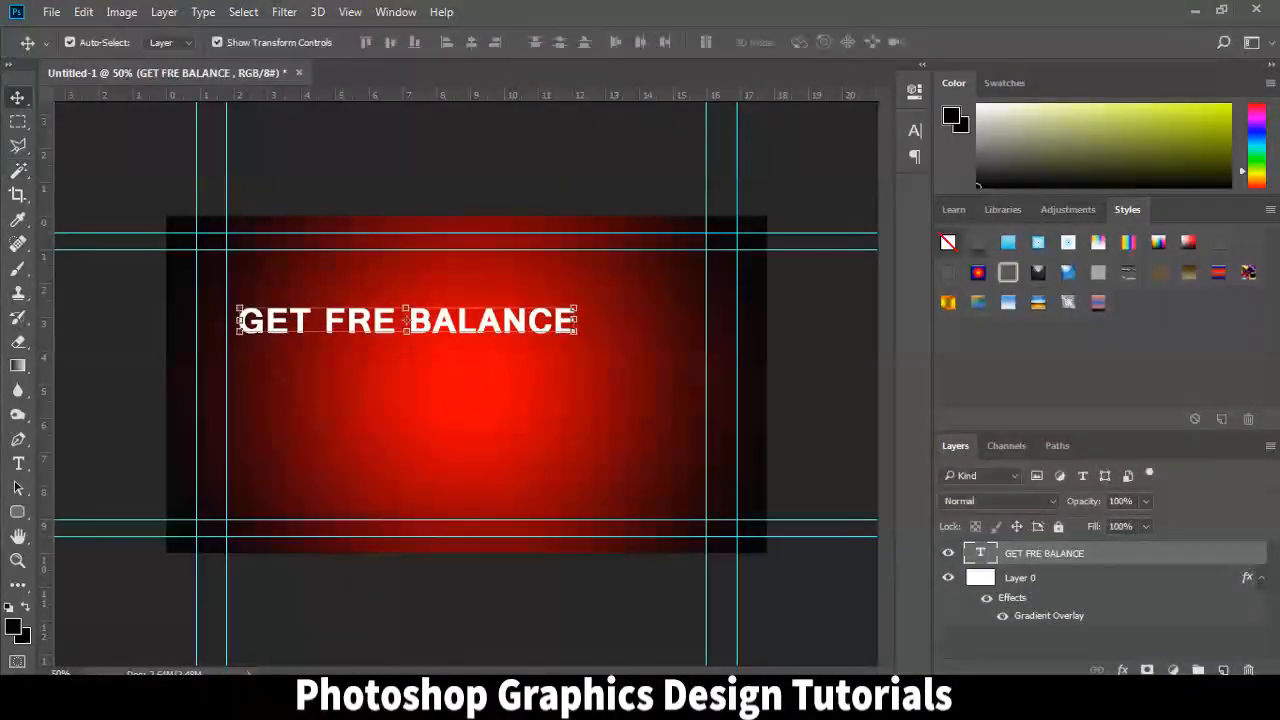
# Browse the All Girls PNG folder in the file explorer for another picture and preview mix girl png (29).jpg
pyautogui.hotkey('alt', 'Tab')
pyautogui.scroll(-5, 425, 386)
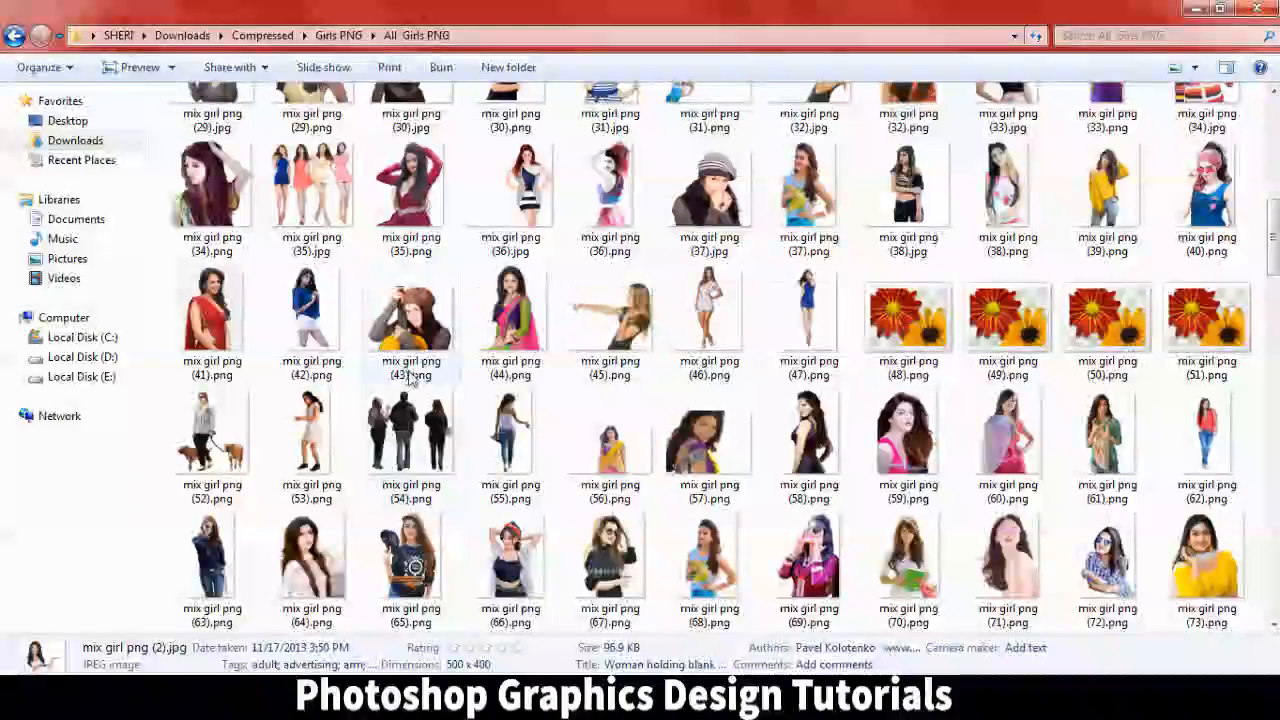
pyautogui.scroll(-3, 385, 410)
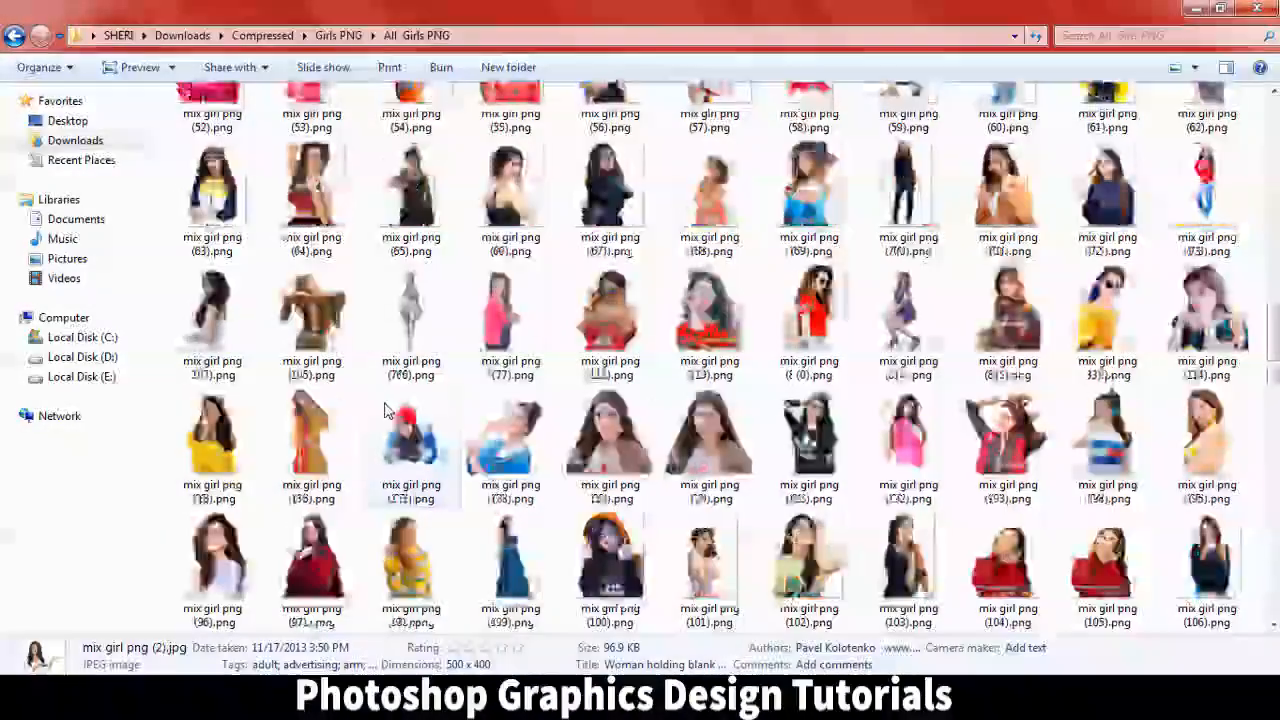
pyautogui.scroll(-10, 385, 410)
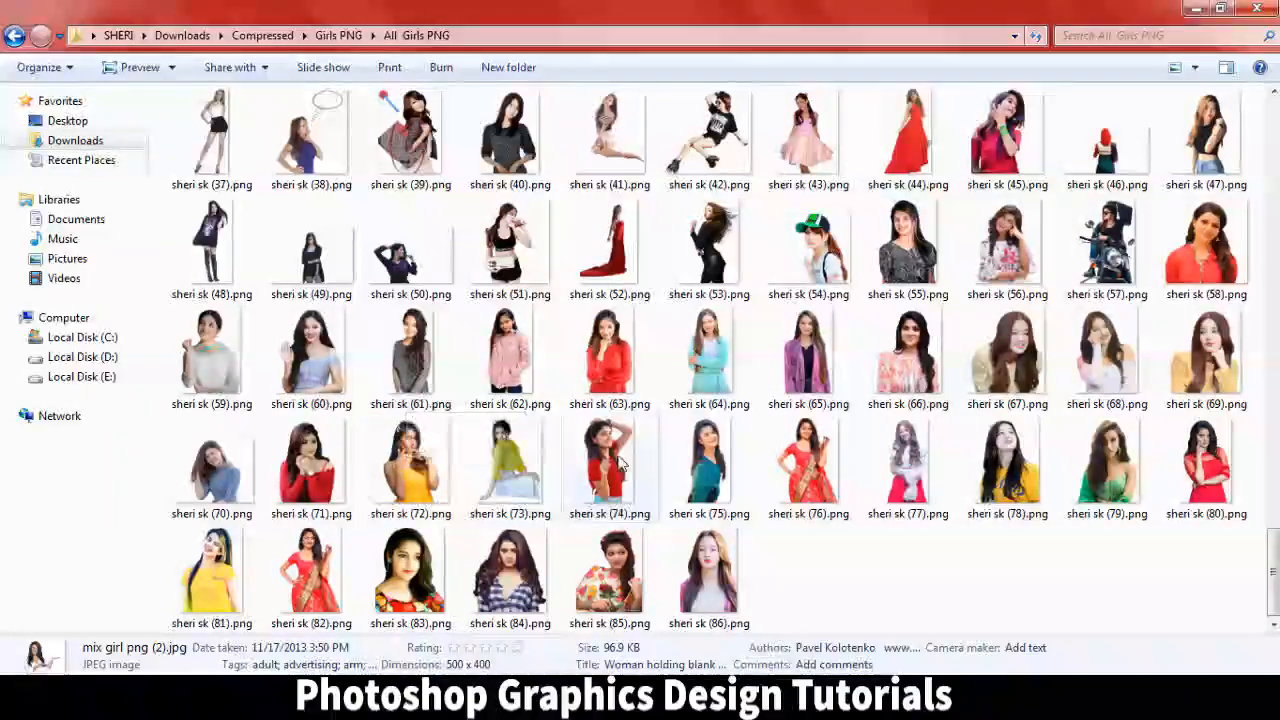
pyautogui.scroll(15, 620, 462)
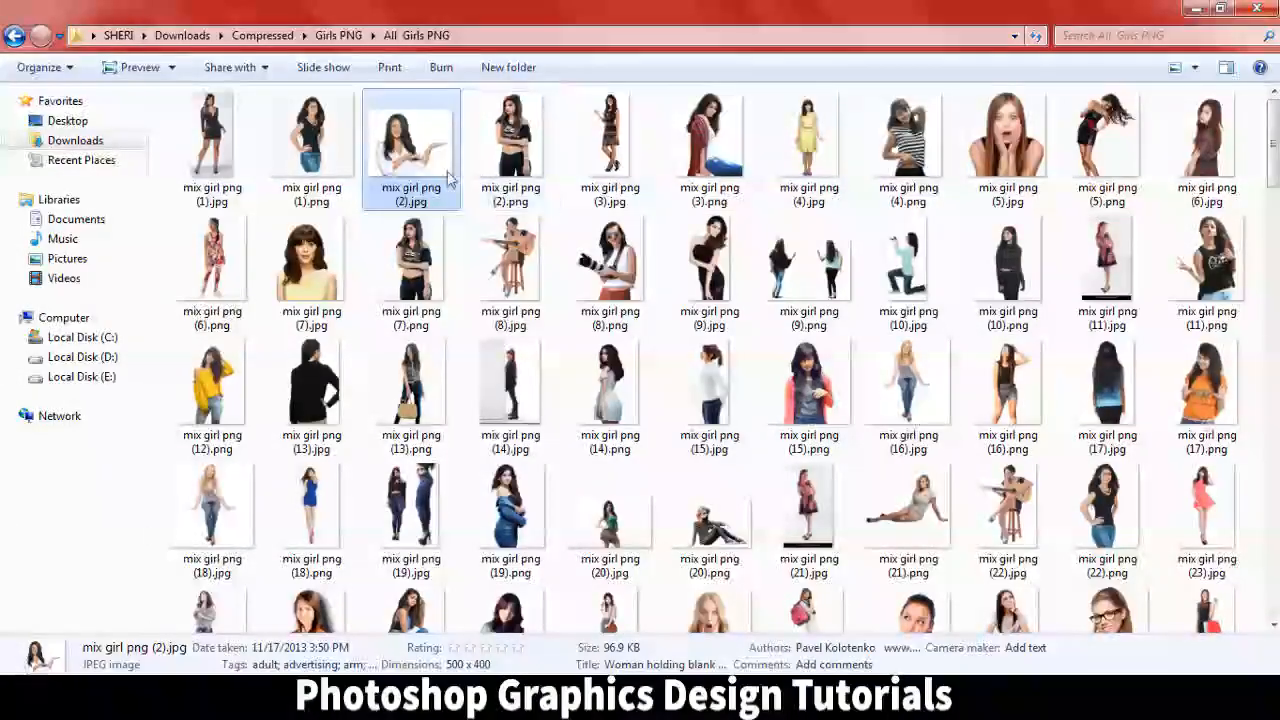
pyautogui.scroll(-3, 453, 224)
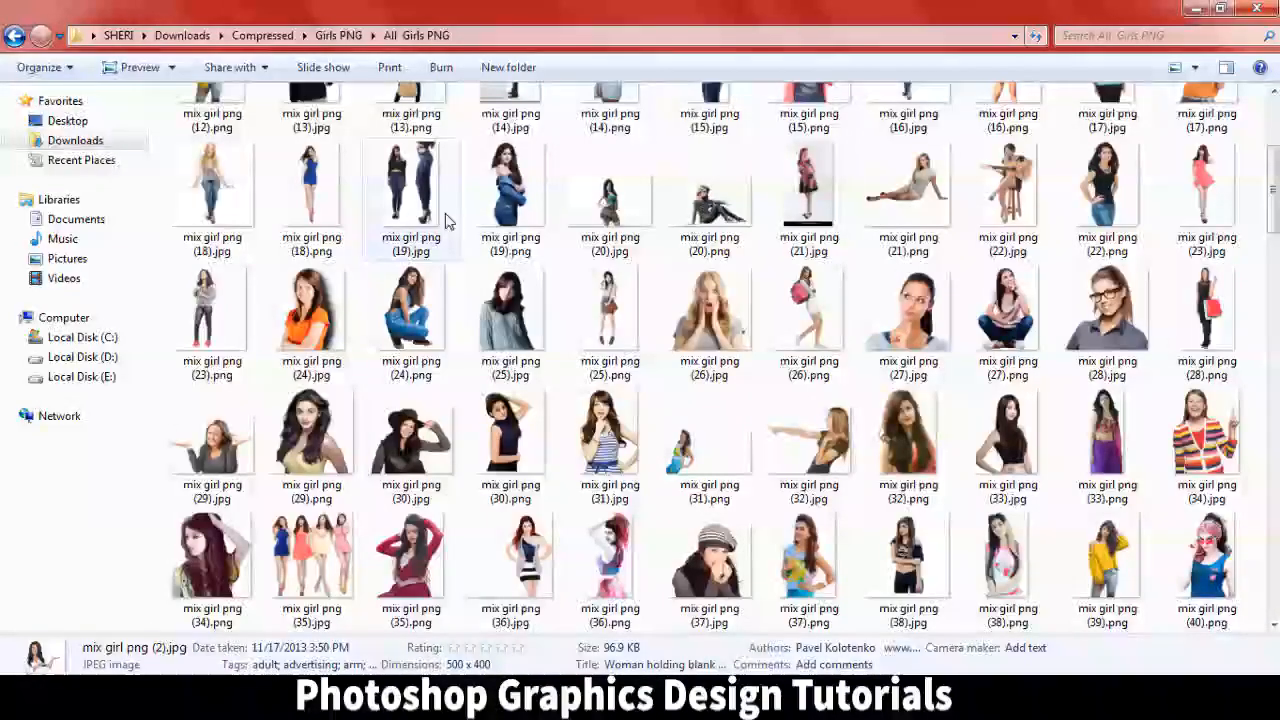
pyautogui.click(240, 452)
pyautogui.doubleClick(222, 447)
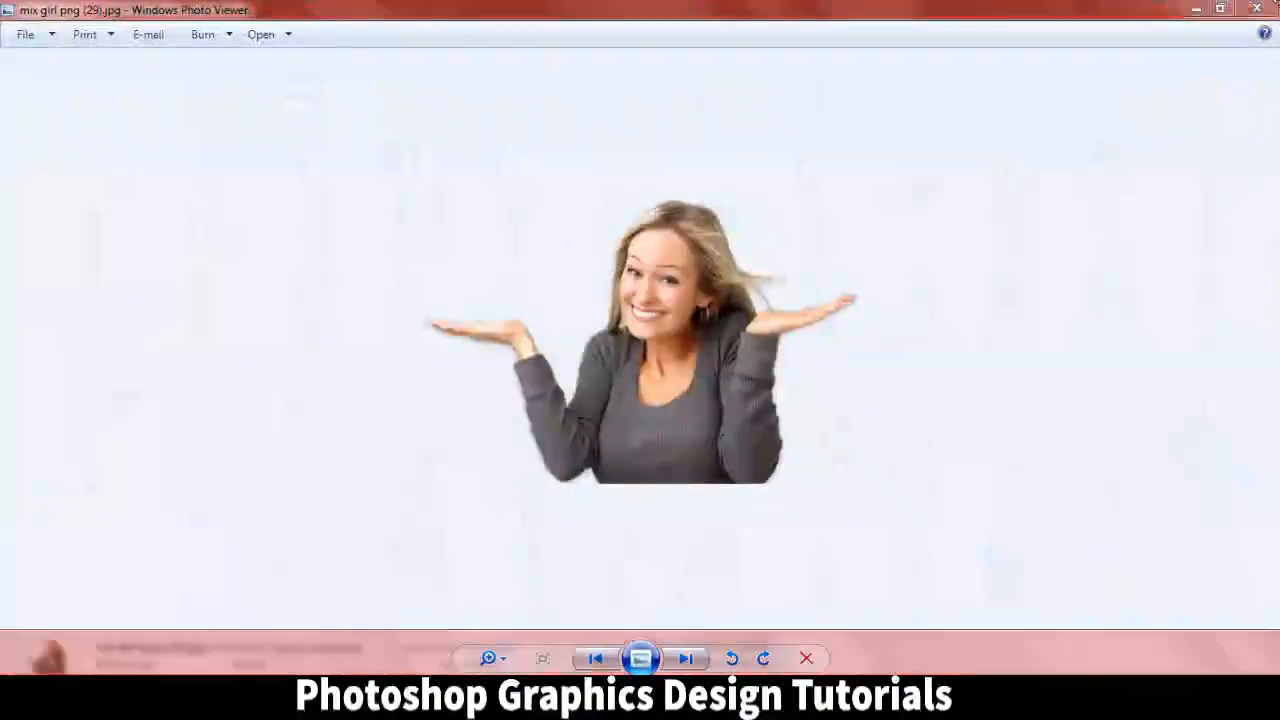
pyautogui.click(1257, 9)
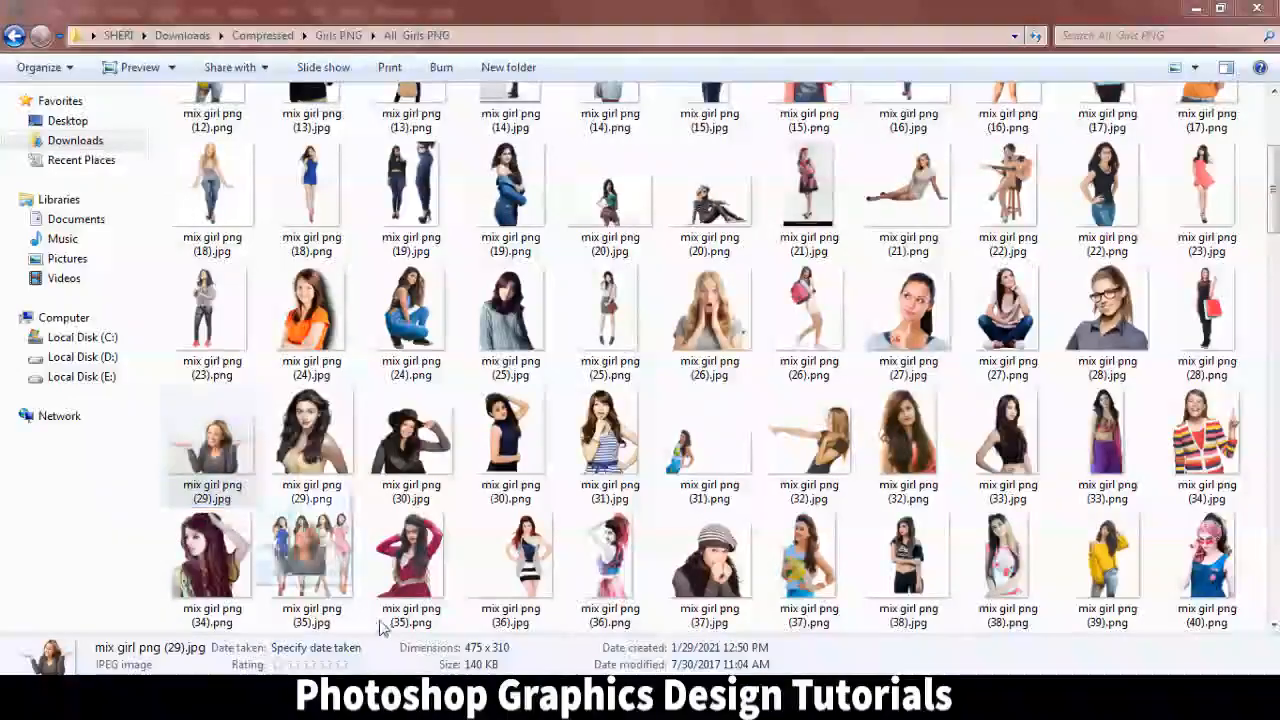
# Open mix girl png (29).jpg in Paint and save a JPEG copy named 111 in the All Girls PNG folder
pyautogui.scroll(-2, 383, 626)
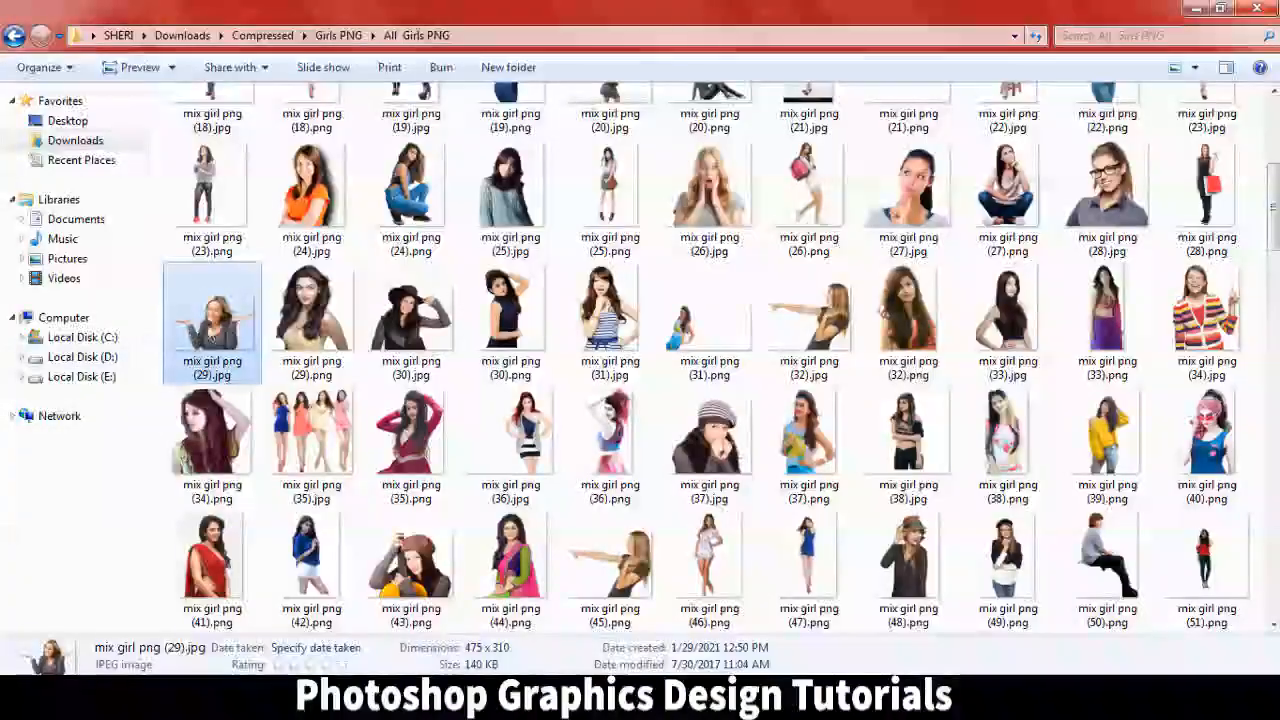
pyautogui.rightClick(250, 330)
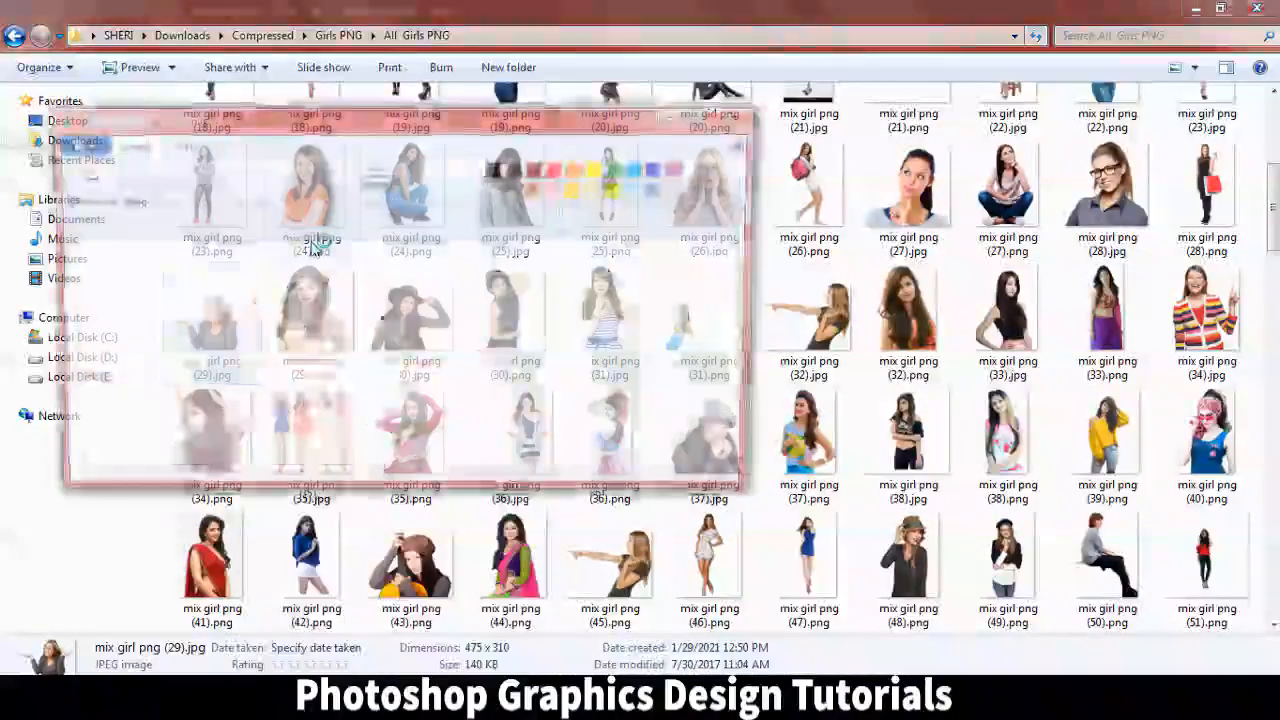
pyautogui.click(70, 143)
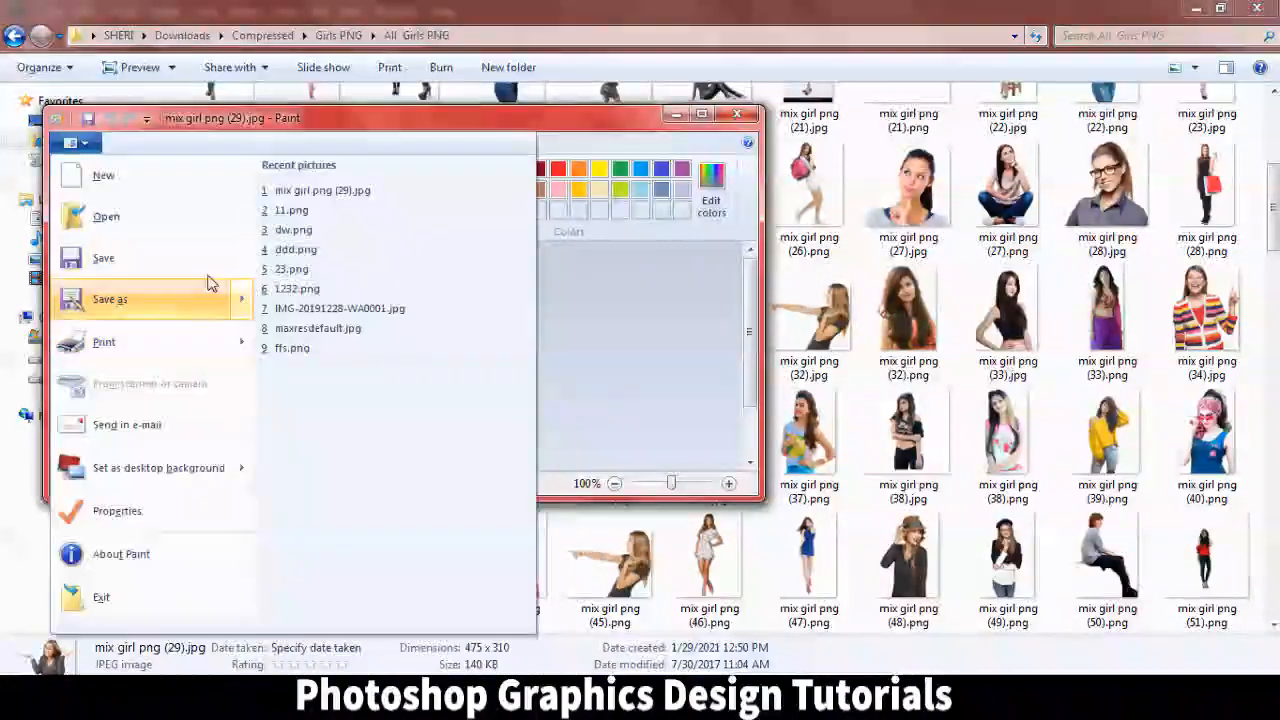
pyautogui.moveTo(234, 297)
pyautogui.click(360, 253)
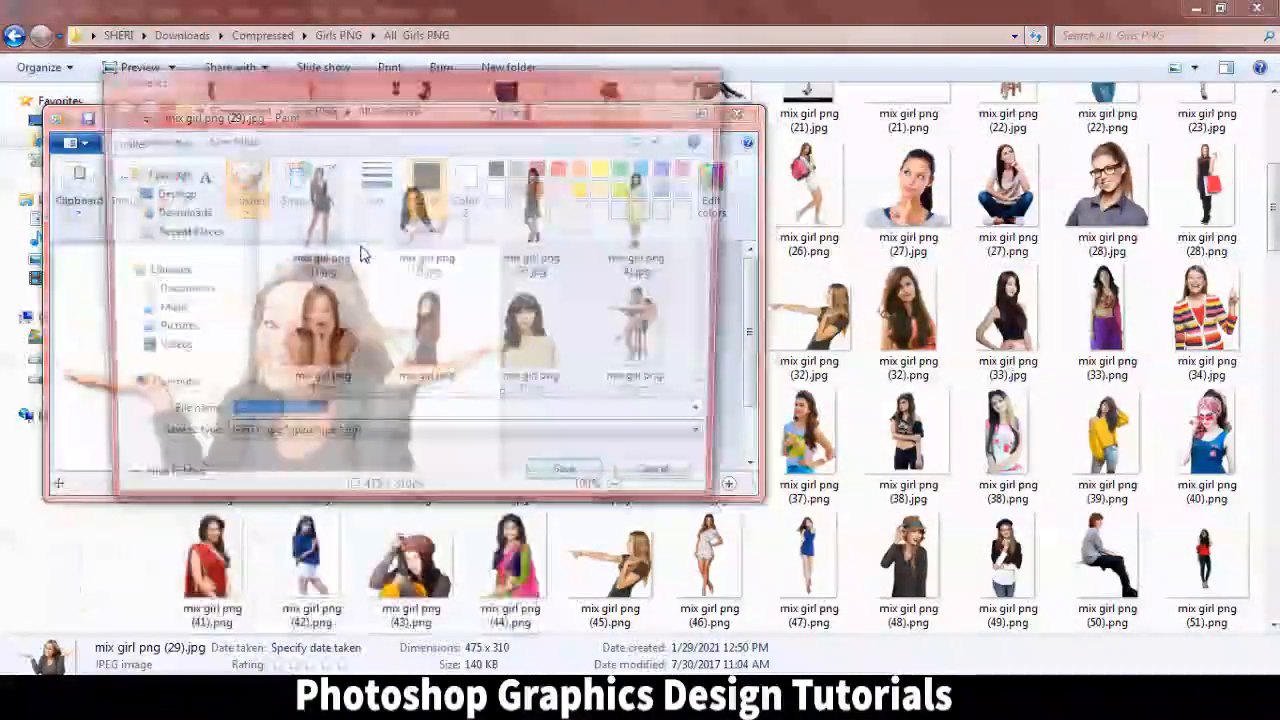
pyautogui.write('111')
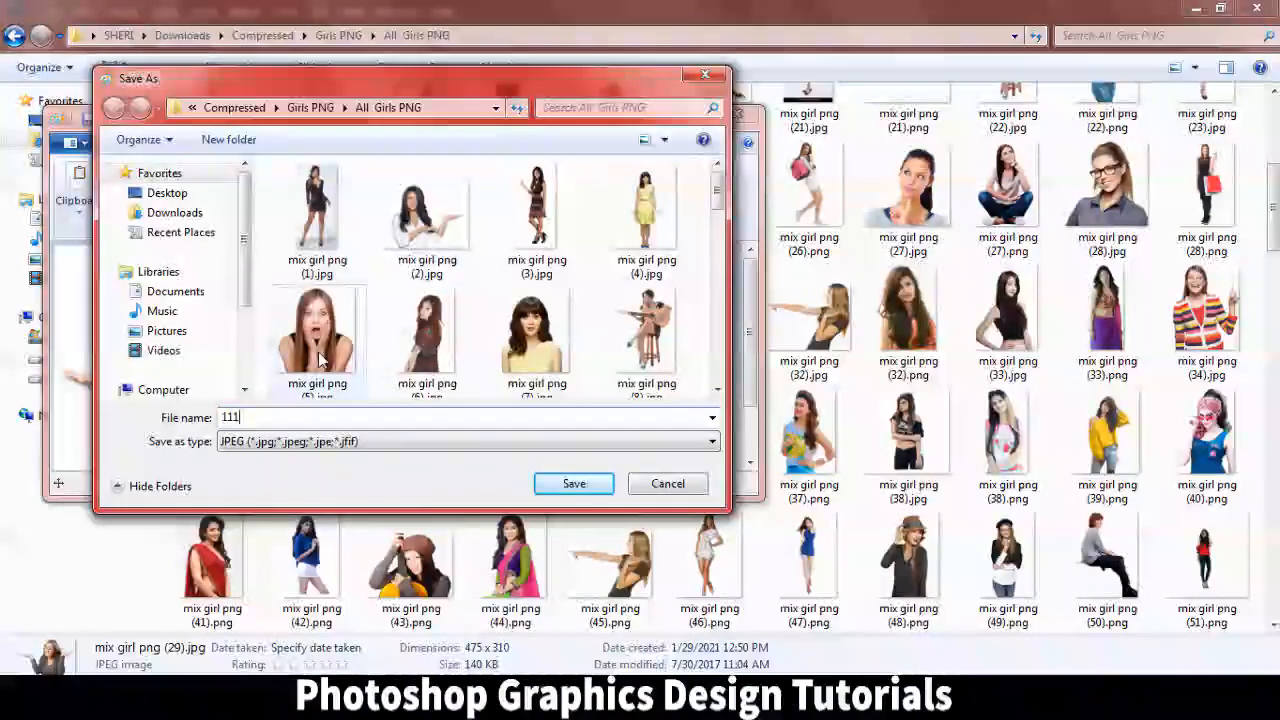
pyautogui.press('Return')
pyautogui.press('Return')
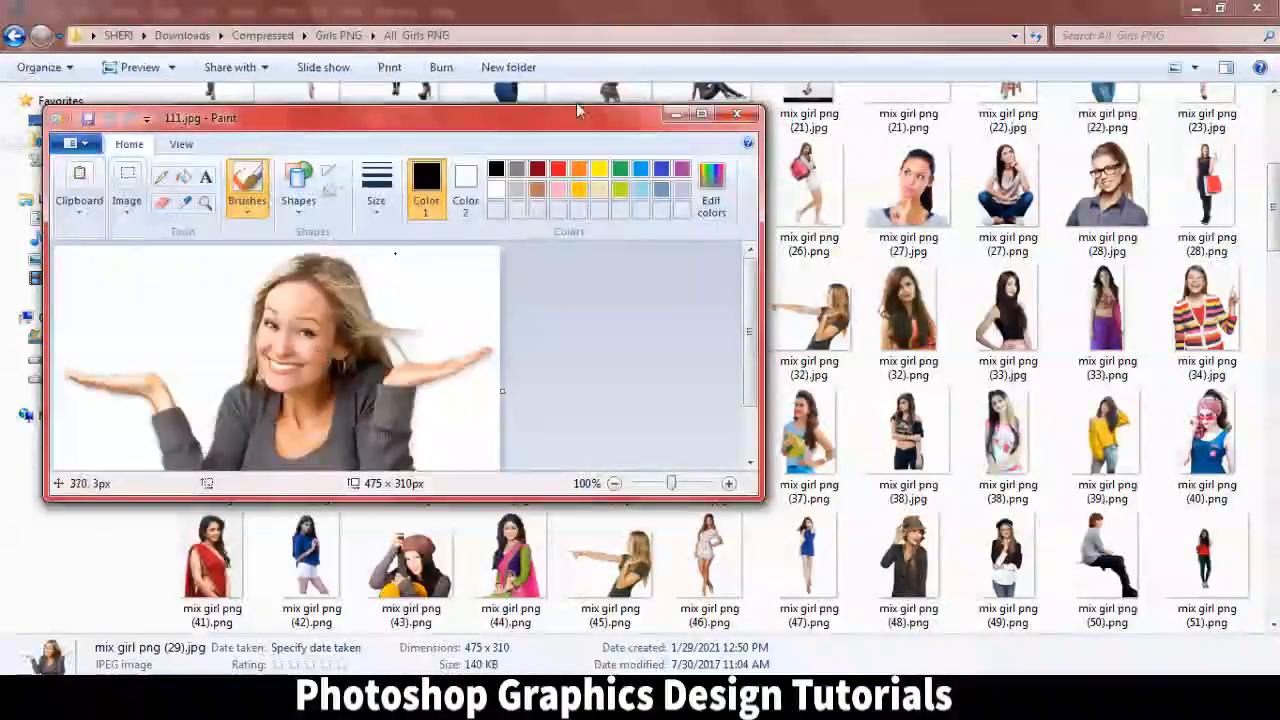
pyautogui.click(677, 115)
pyautogui.scroll(4, 470, 125)
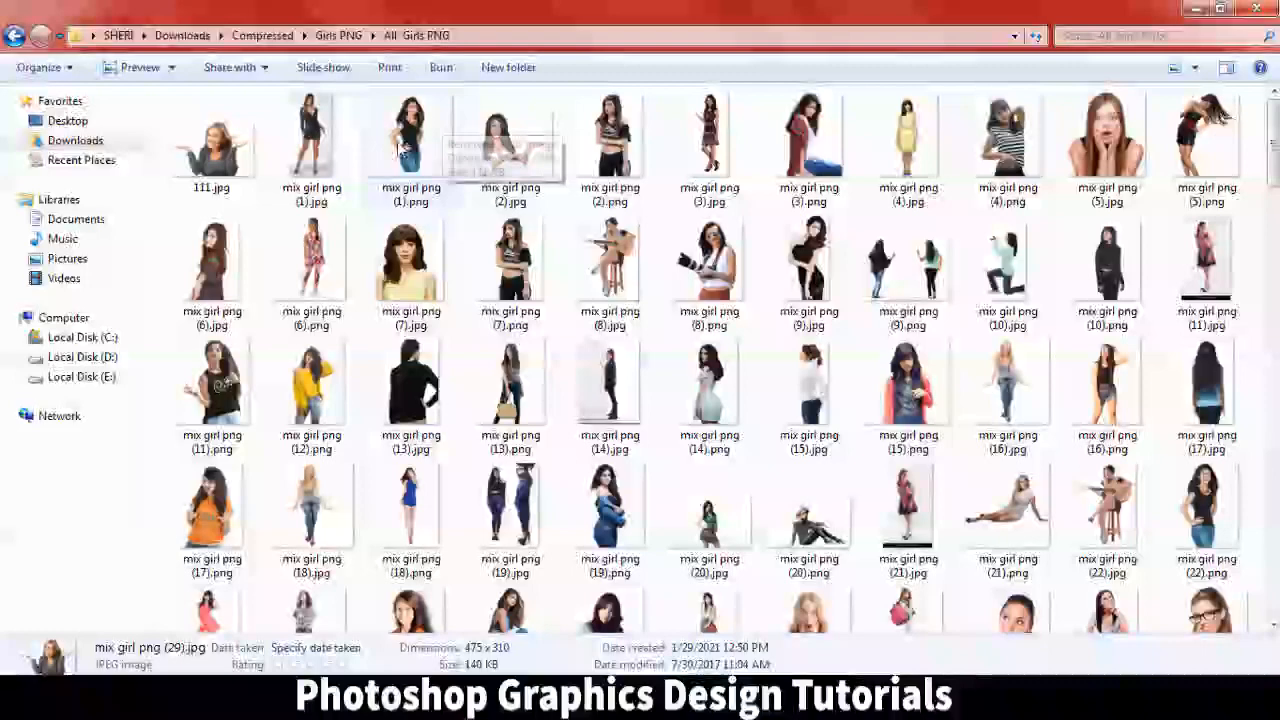
pyautogui.click(232, 162)
pyautogui.rightClick(232, 162)
pyautogui.moveTo(226, 155); pyautogui.dragTo(408, 446)
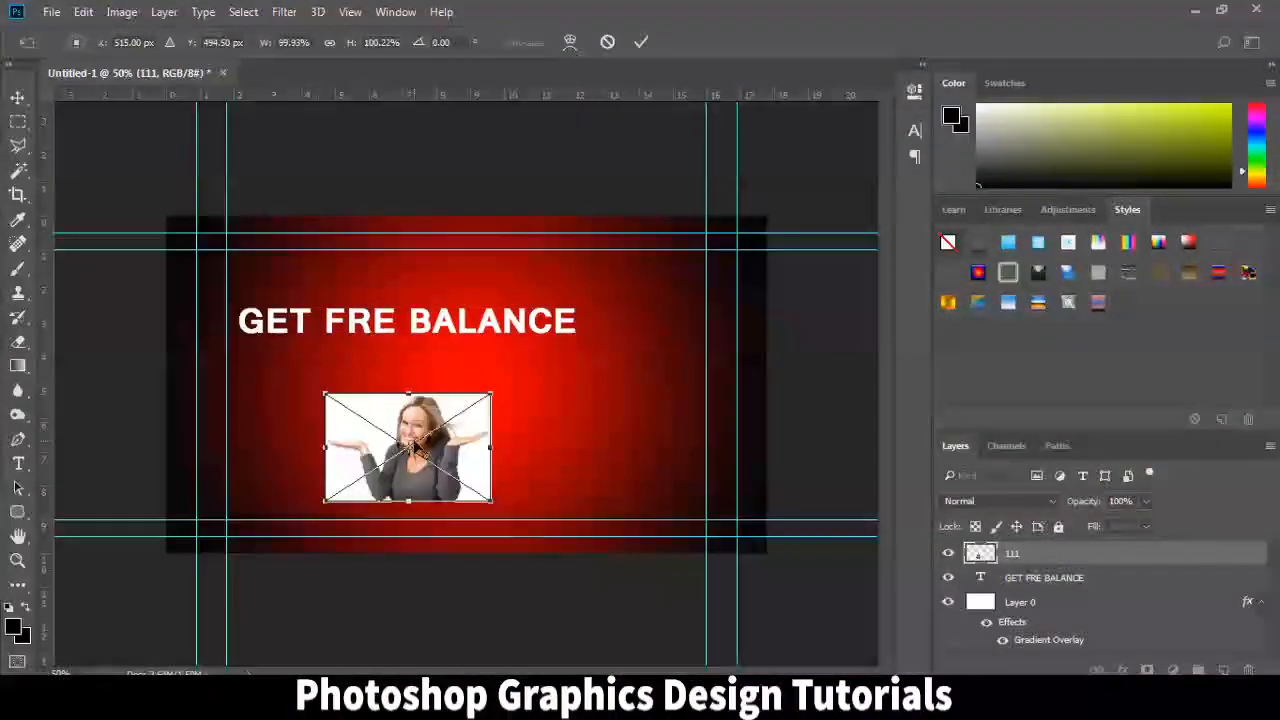
pyautogui.press('Escape')
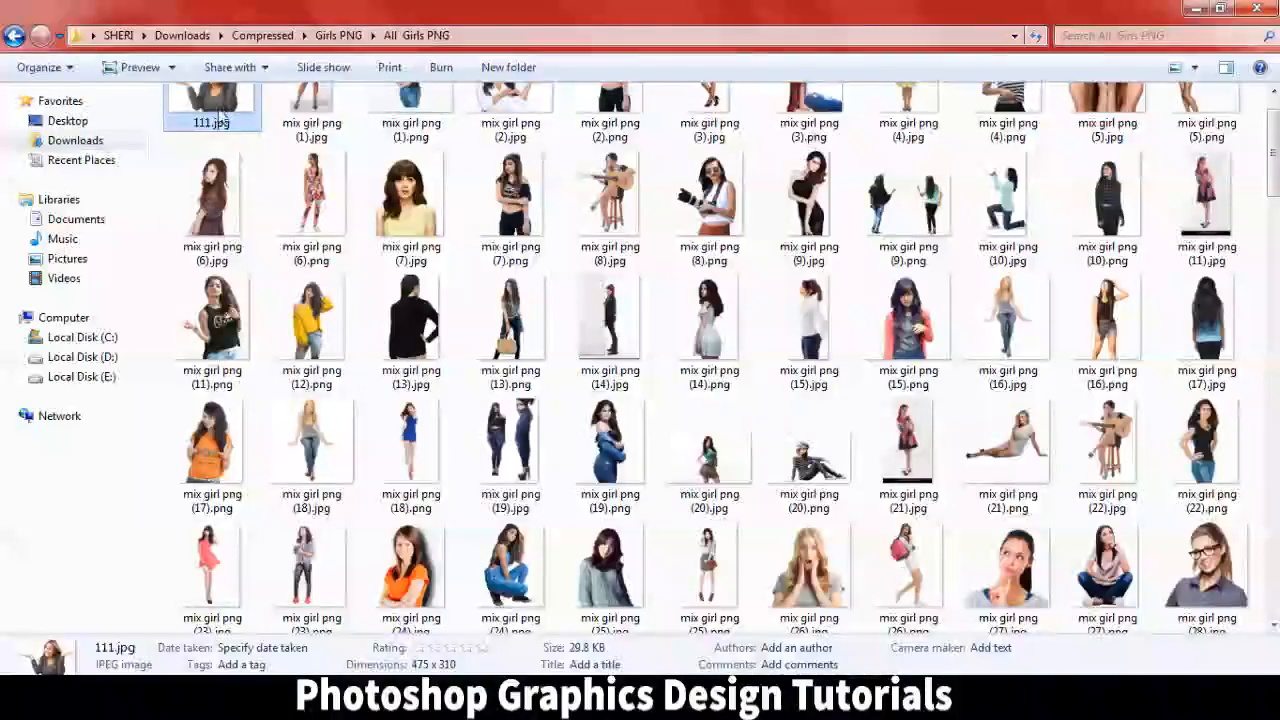
# Open 111.jpg as a separate Photoshop document and delete its unlocked layer's white background, including the gap beside the hair, using Magic Wand at tolerance 32
pyautogui.scroll(-1, 222, 118)
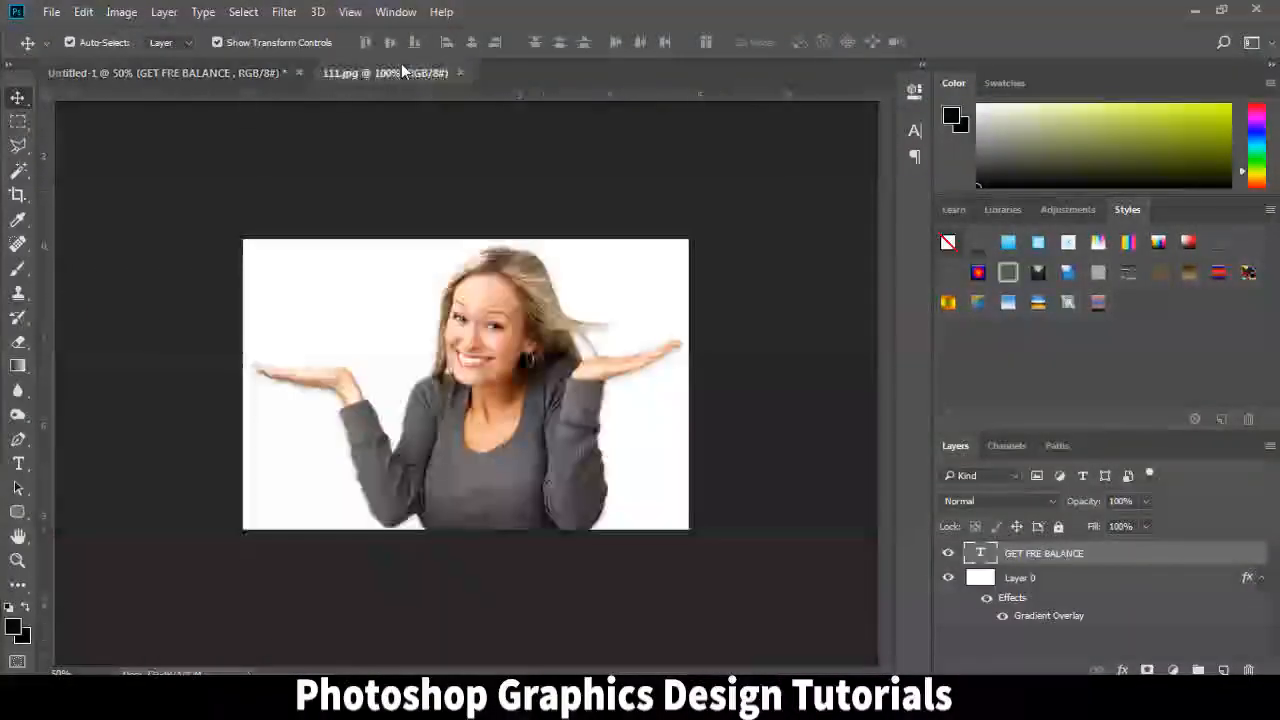
pyautogui.click(1247, 556)
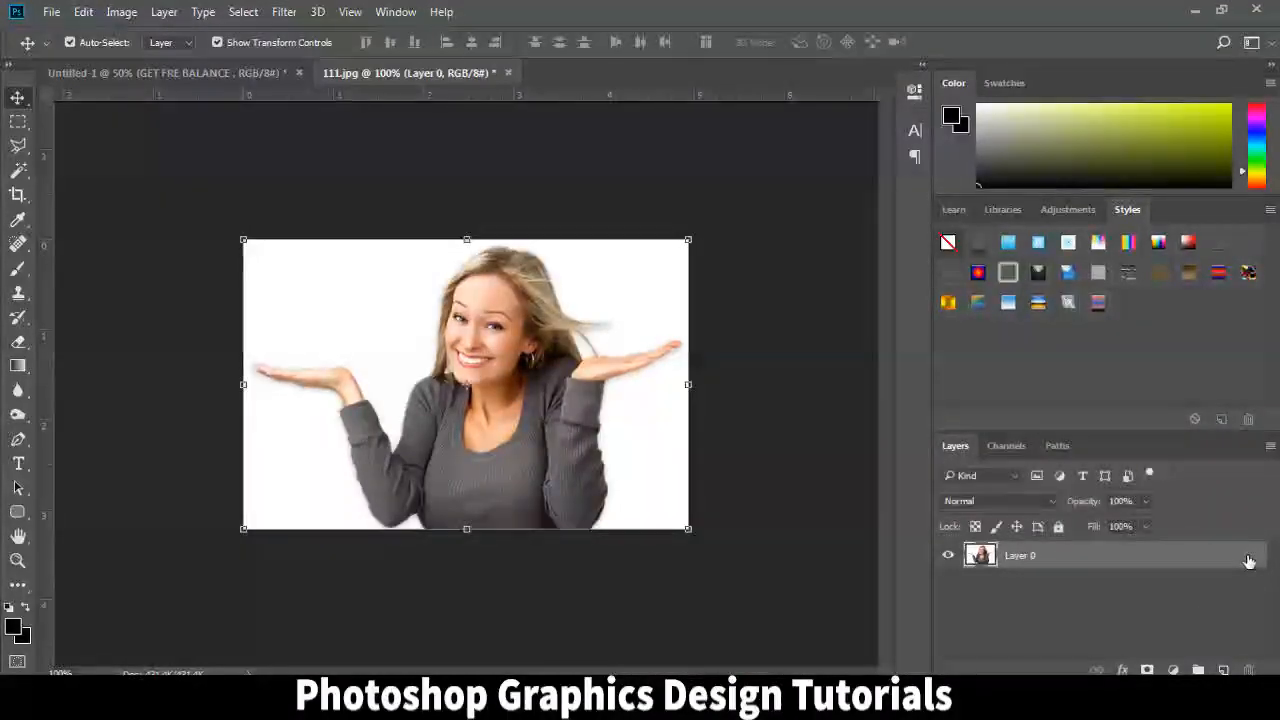
pyautogui.click(18, 172)
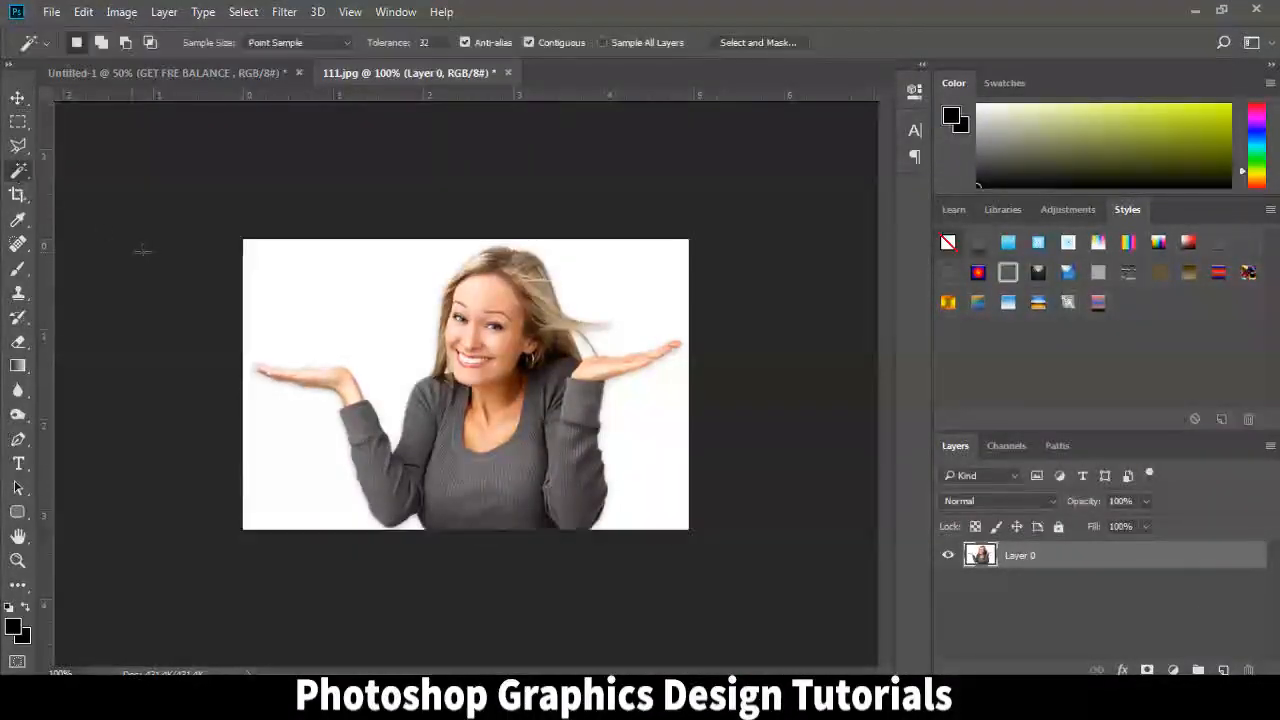
pyautogui.click(396, 301)
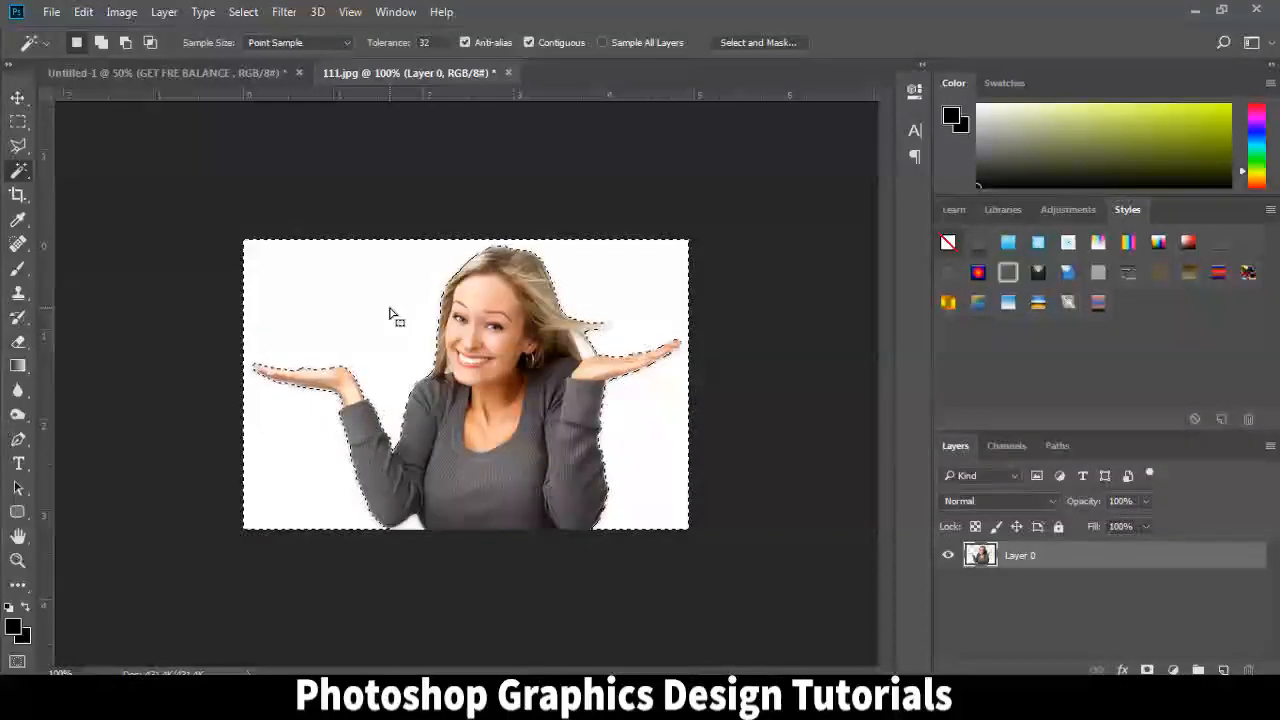
pyautogui.press('Delete')
pyautogui.hotkey('ctrl', 'd')
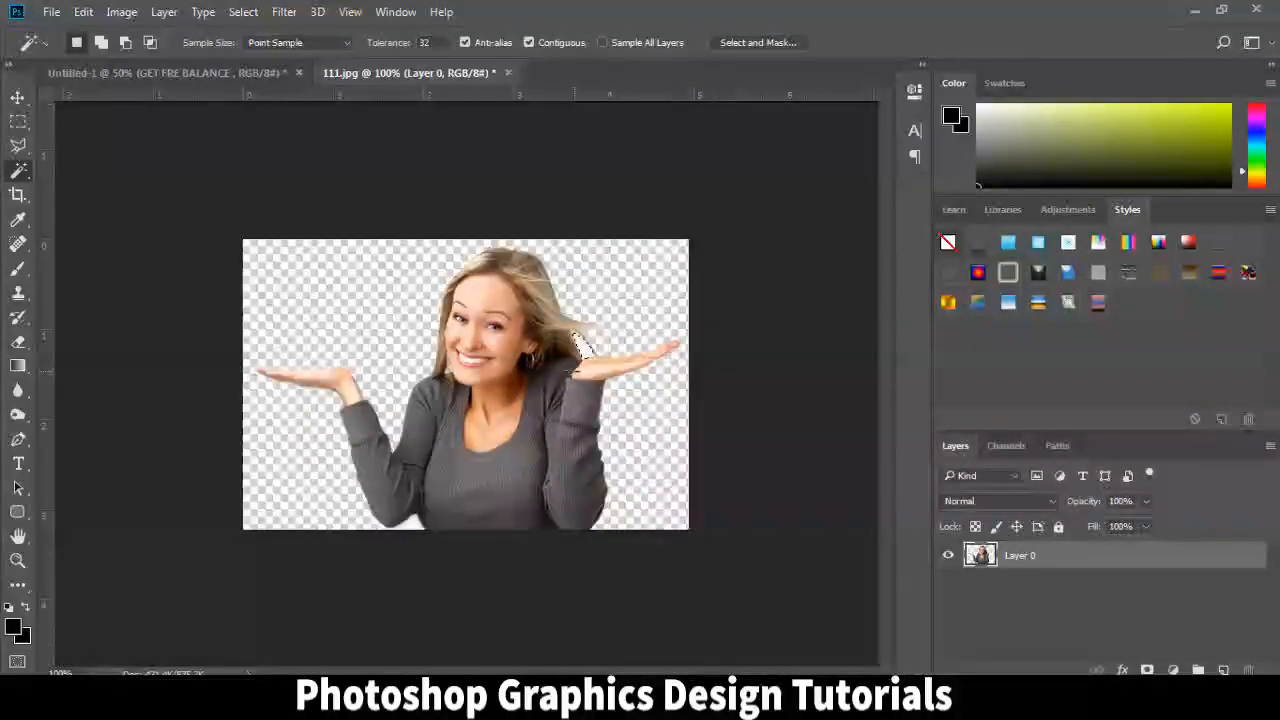
pyautogui.click(19, 122)
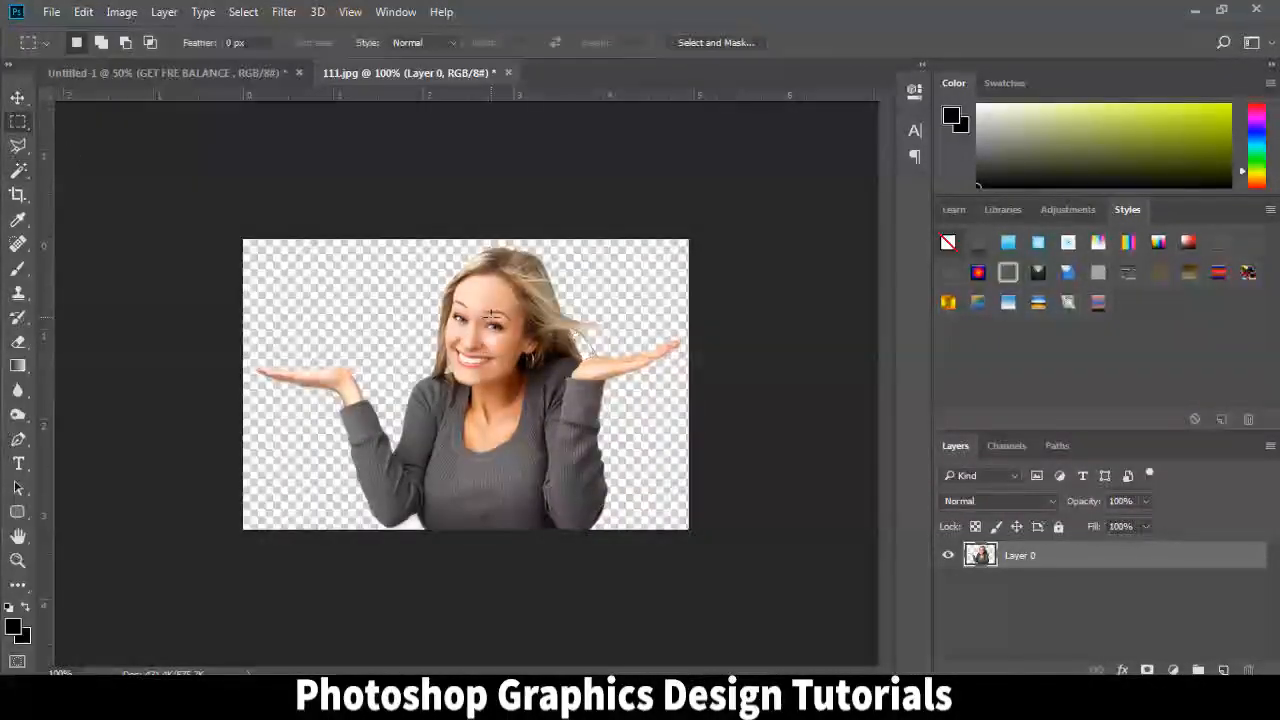
# Copy the cut-out woman from 111.jpg into Untitled-1 below the heading and close 111.jpg
pyautogui.press('v')
pyautogui.moveTo(378, 82); pyautogui.dragTo(705, 189)
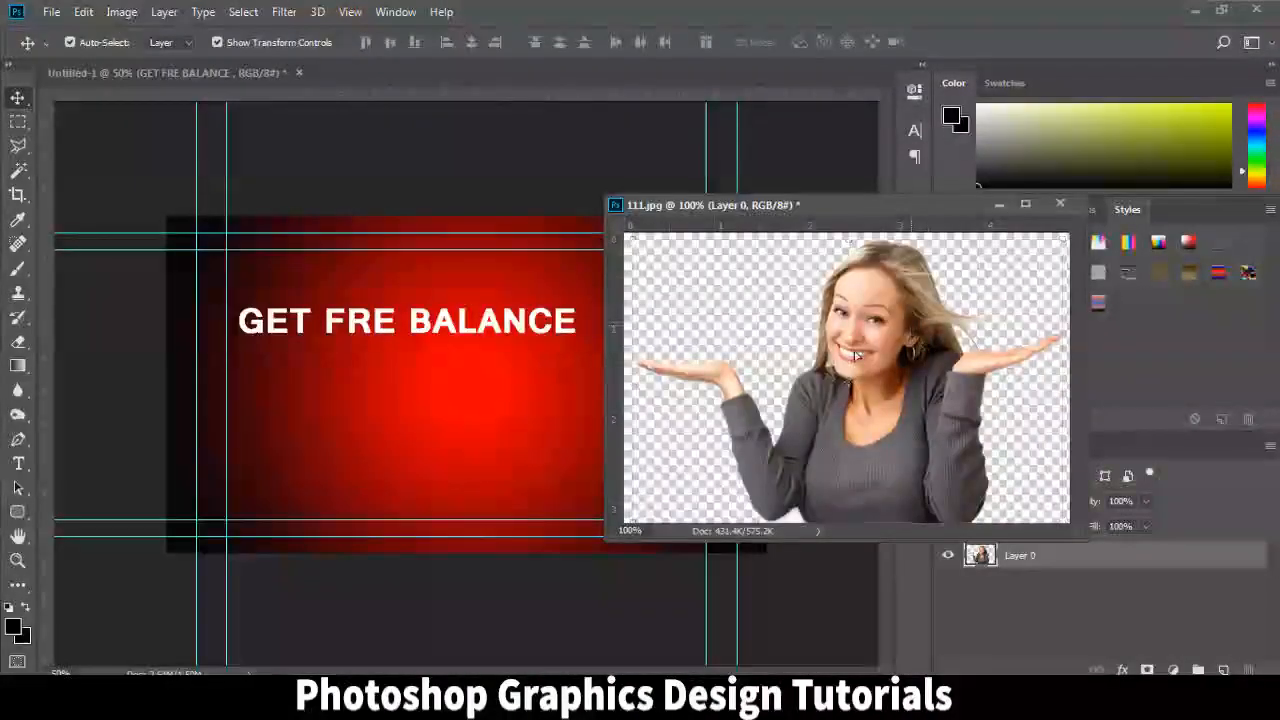
pyautogui.moveTo(962, 407); pyautogui.dragTo(557, 397)
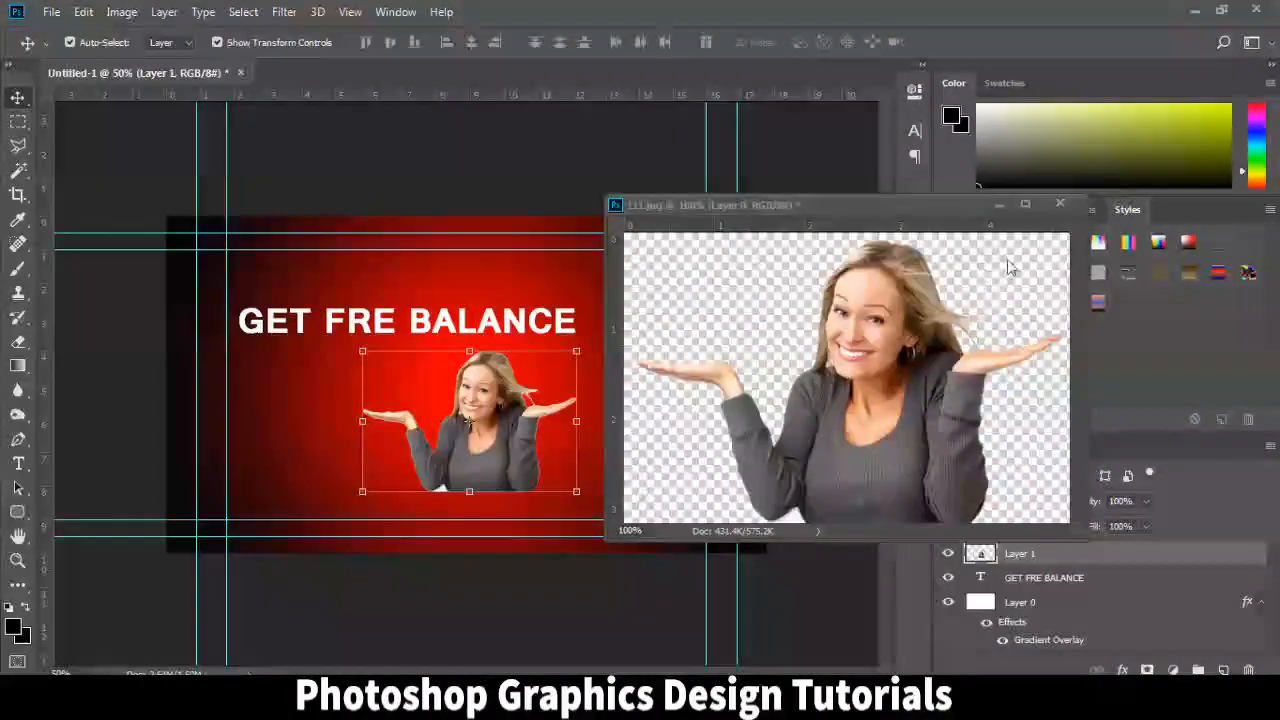
pyautogui.click(1060, 204)
pyautogui.click(656, 276)
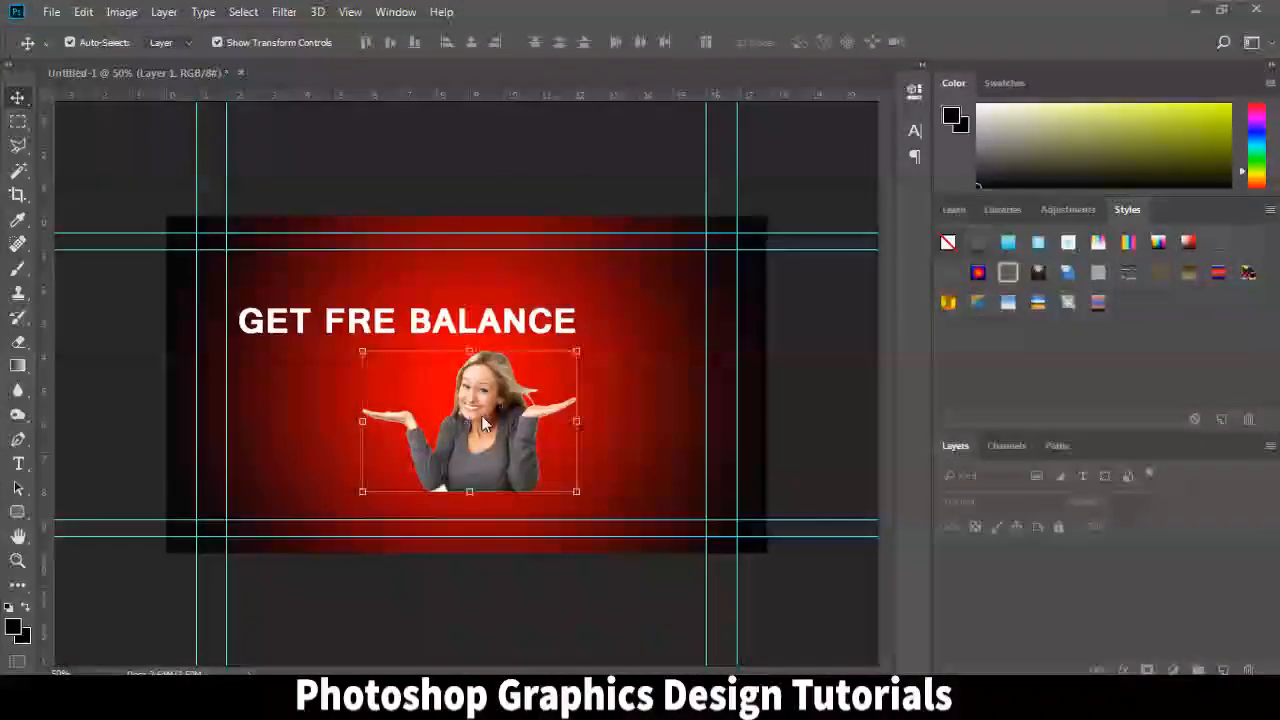
# Enlarge the cut-out woman and align her with the canvas's bottom edge on its right half
pyautogui.moveTo(578, 349); pyautogui.dragTo(763, 223)
pyautogui.moveTo(634, 364); pyautogui.dragTo(670, 434)
pyautogui.press('Return')
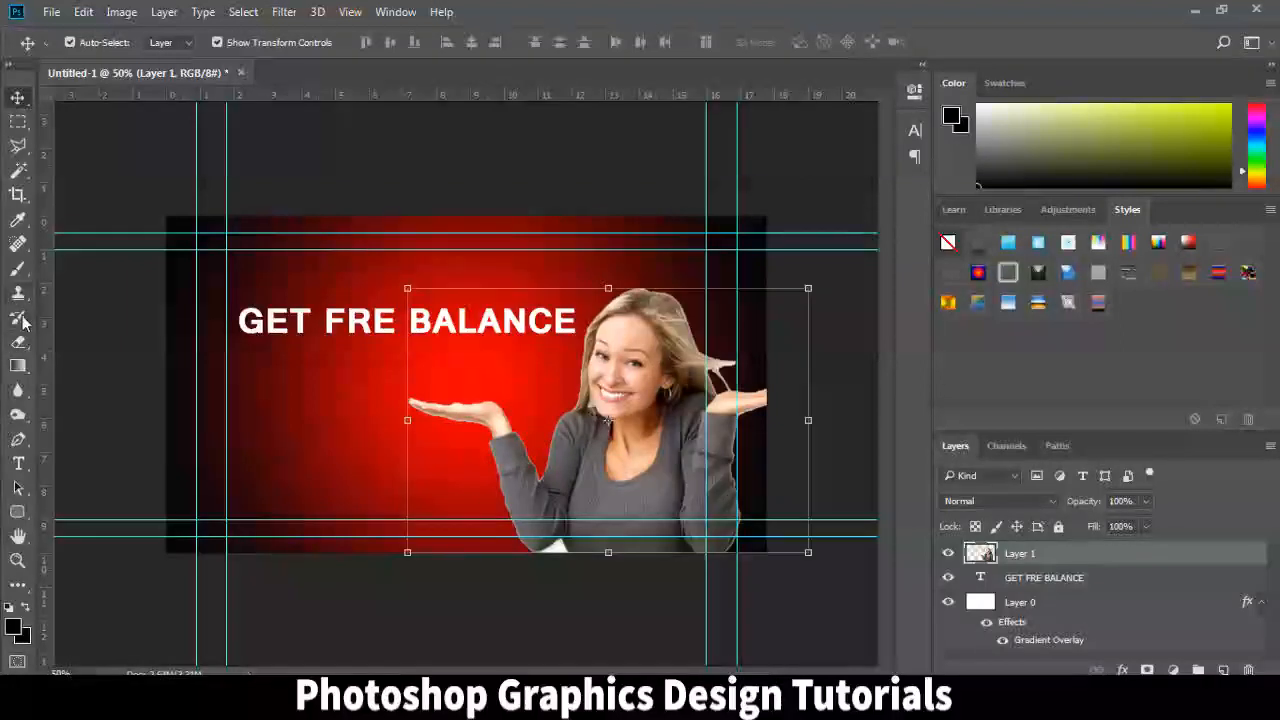
# Remove the leftover white patch beside the woman's elbow at the canvas's bottom edge, selecting it with the Magic Wand at tolerance 32
pyautogui.click(18, 170)
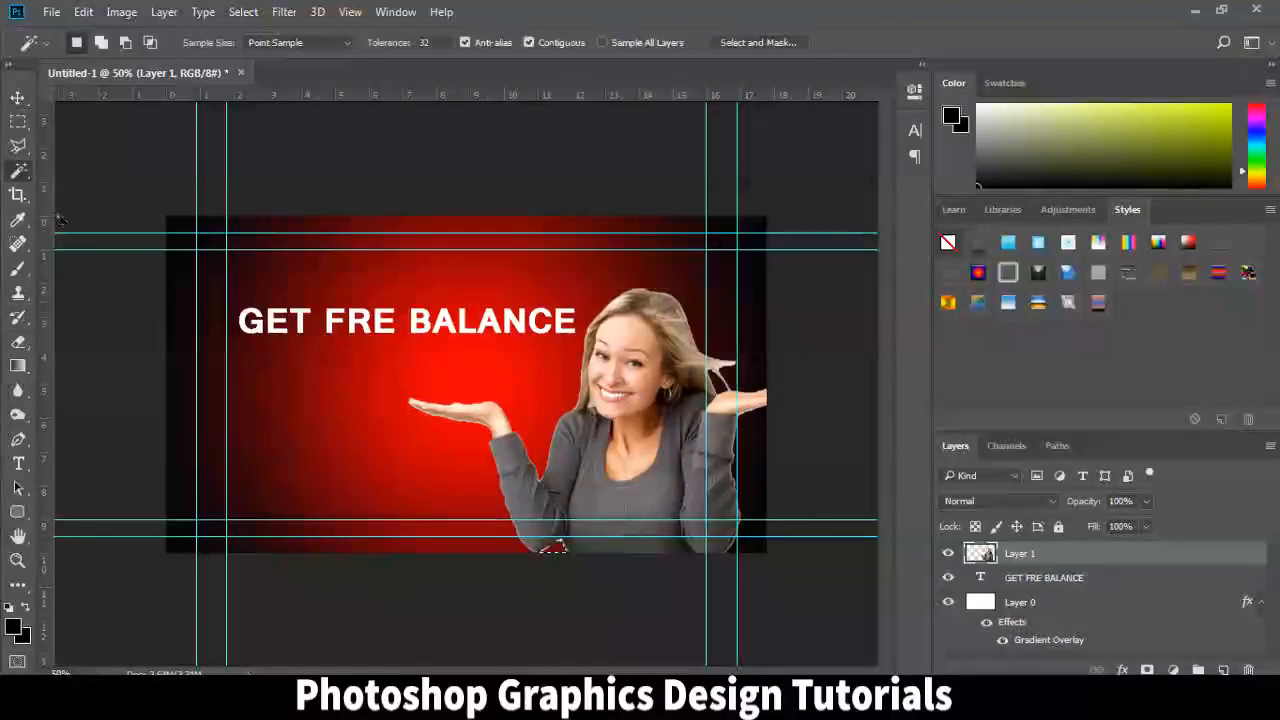
pyautogui.click(18, 121)
pyautogui.click(17, 97)
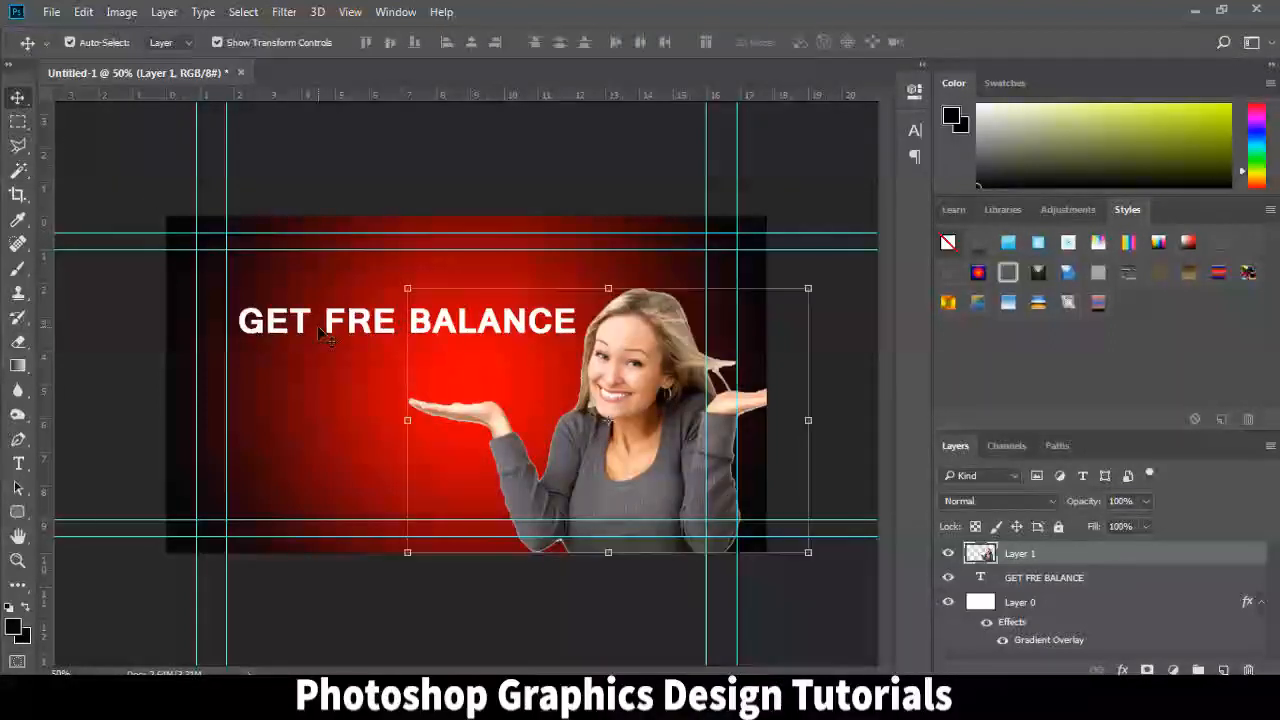
# Reposition the GET FRE BALANCE heading left of the woman's head with Free Transform, at about X 493 px, Y 224 px
pyautogui.moveTo(327, 327); pyautogui.dragTo(285, 352)
pyautogui.hotkey('ctrl', 't')
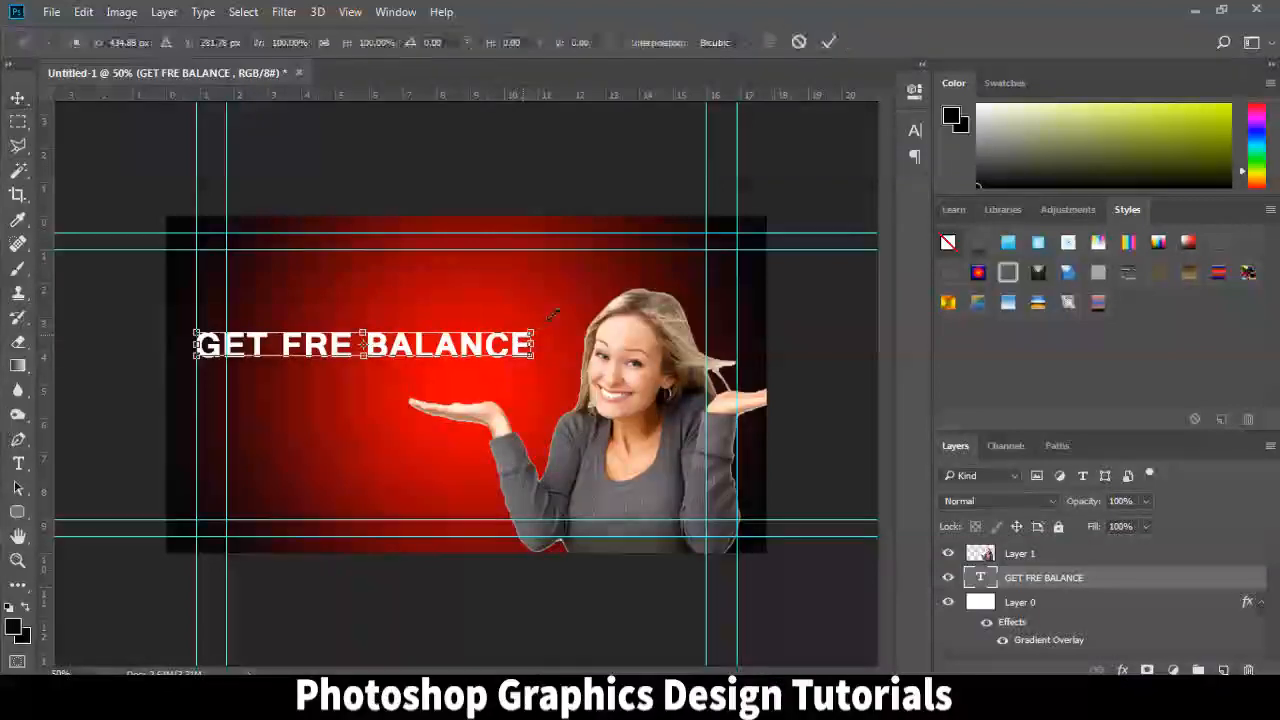
pyautogui.moveTo(544, 335); pyautogui.dragTo(570, 308)
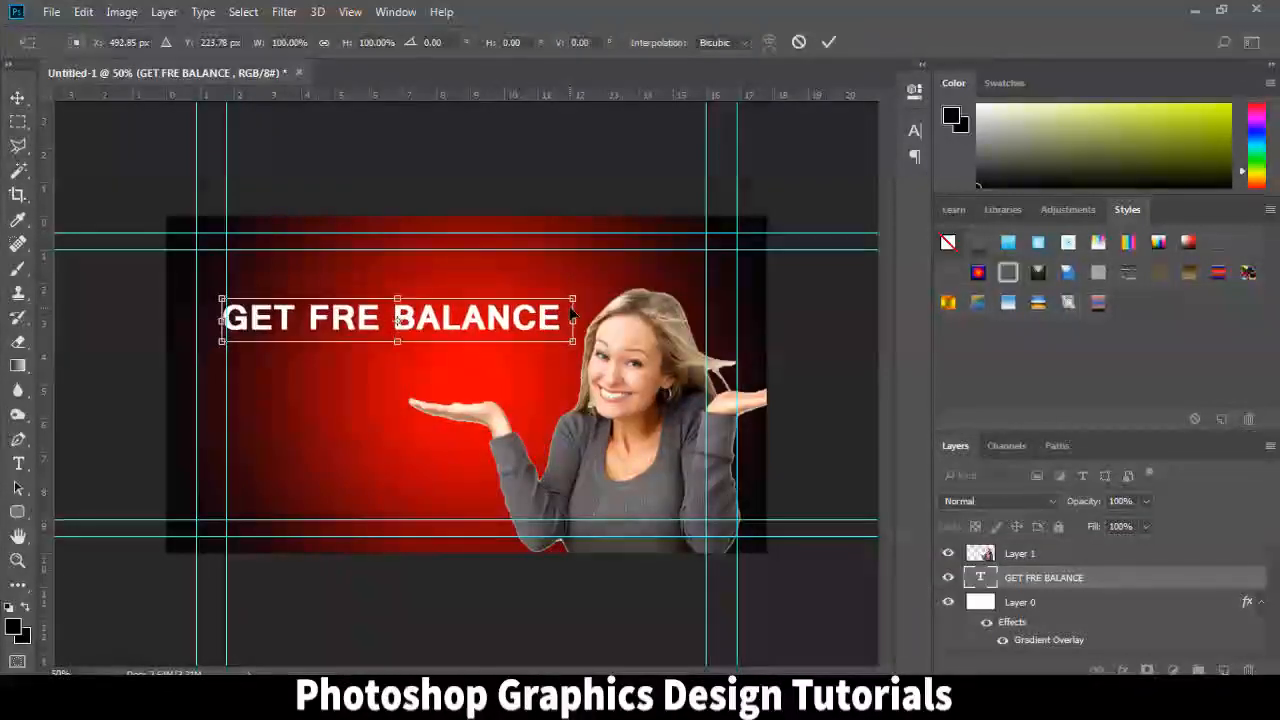
pyautogui.press('Return')
# Delete the GET FRE BALANCE text layer and the cut-out woman's layer, Layer 1
pyautogui.press('Delete')
pyautogui.click(648, 402)
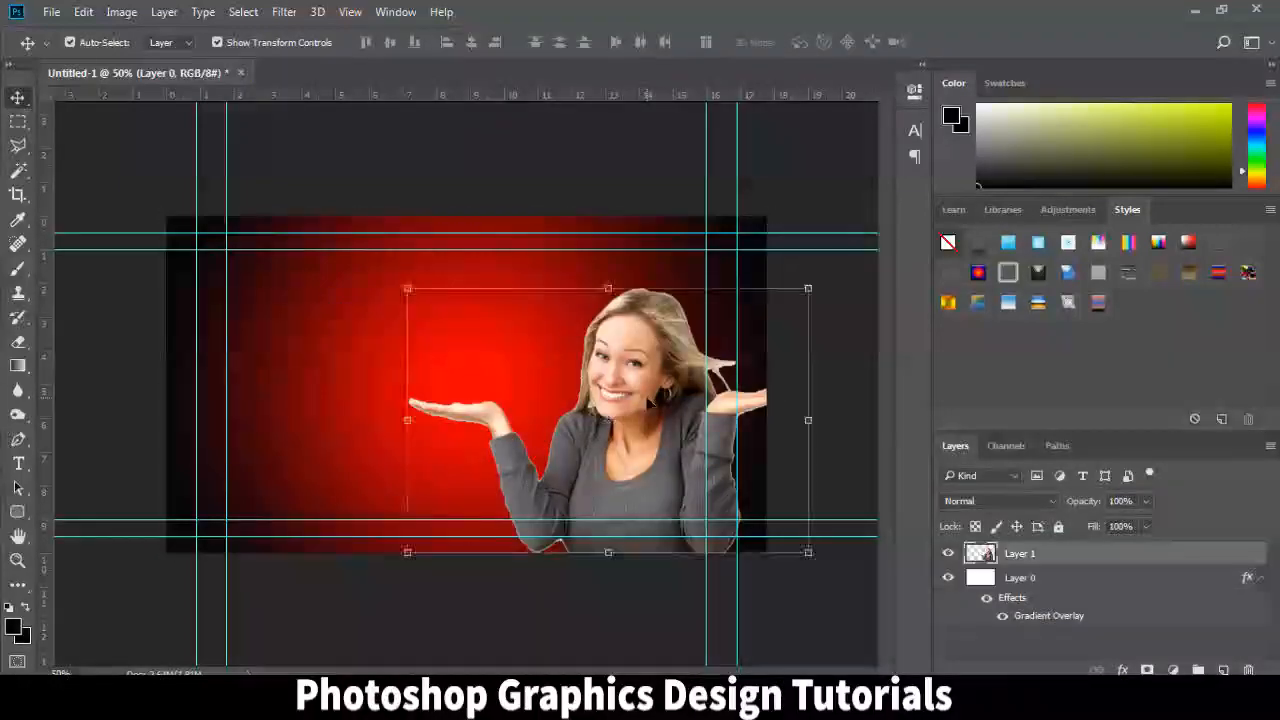
pyautogui.press('Delete')
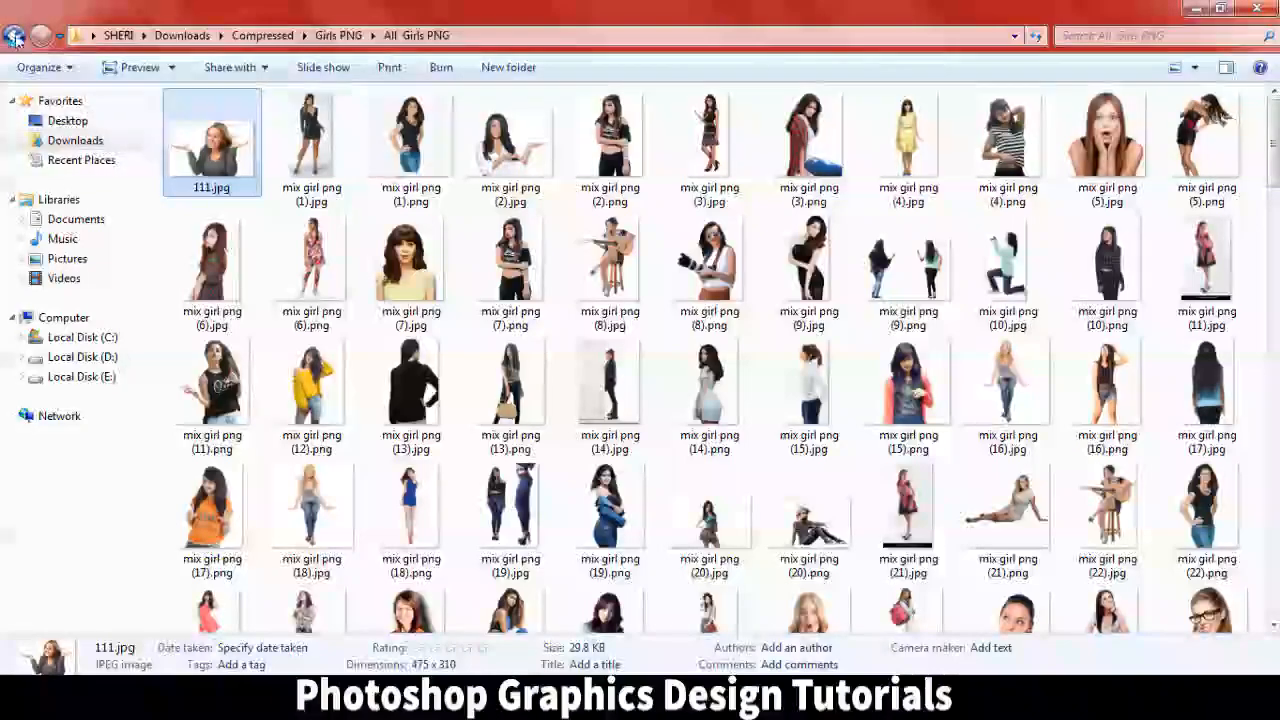
# Open sheri sk (52).png from the Girls PNG folder as a separate document in Photoshop
pyautogui.press('BackSpace')
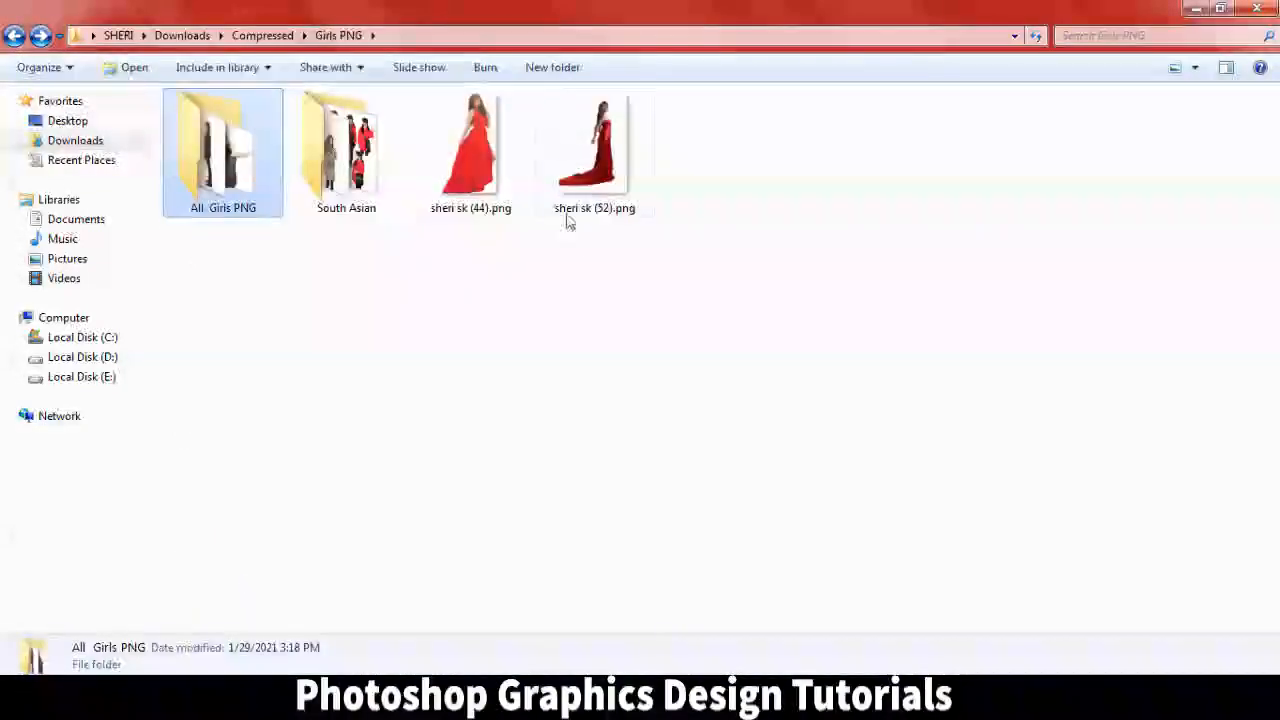
pyautogui.click(592, 135)
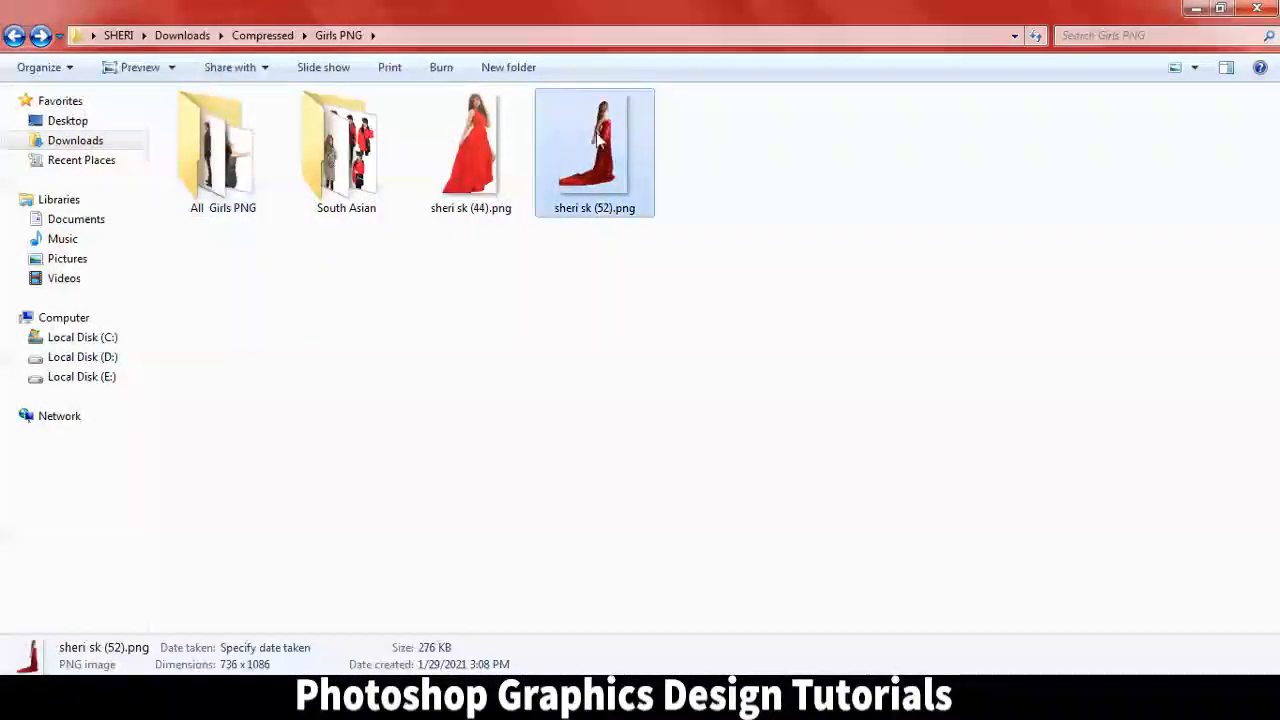
pyautogui.moveTo(597, 140); pyautogui.dragTo(443, 62)
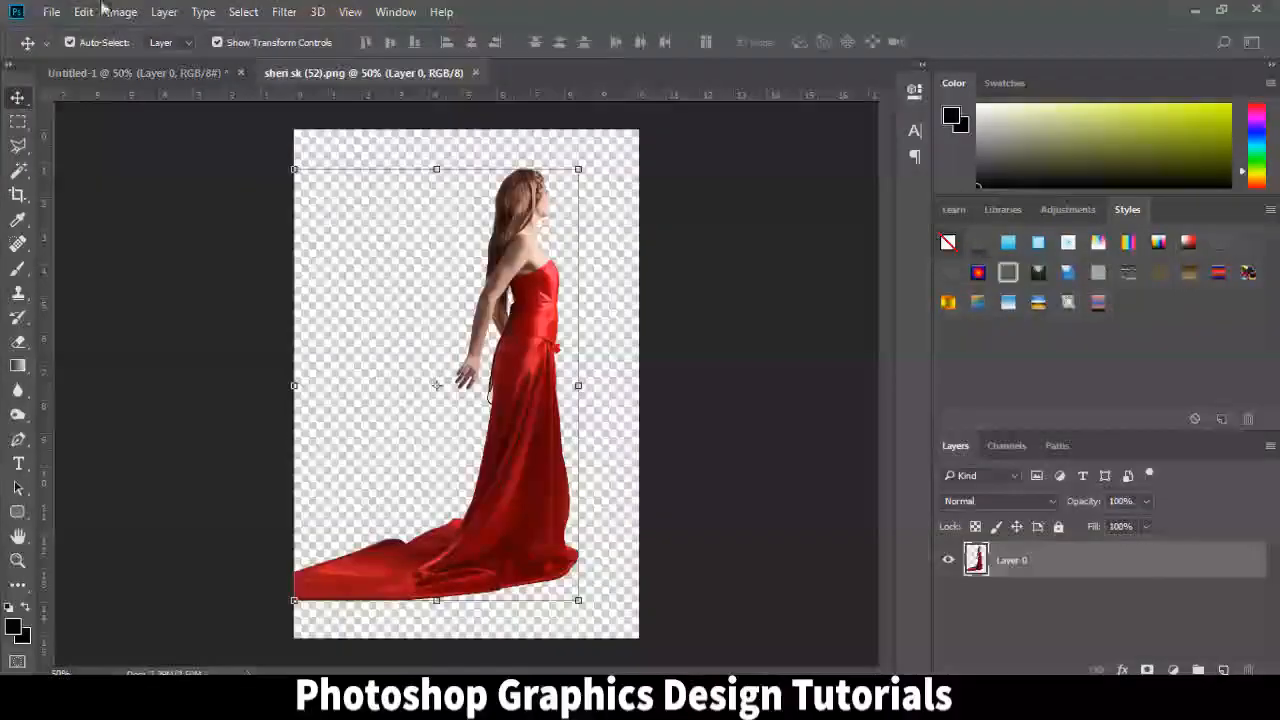
# Flip the canvas of sheri sk (52).png horizontally so the woman faces the other way
pyautogui.click(118, 12)
pyautogui.moveTo(280, 184)
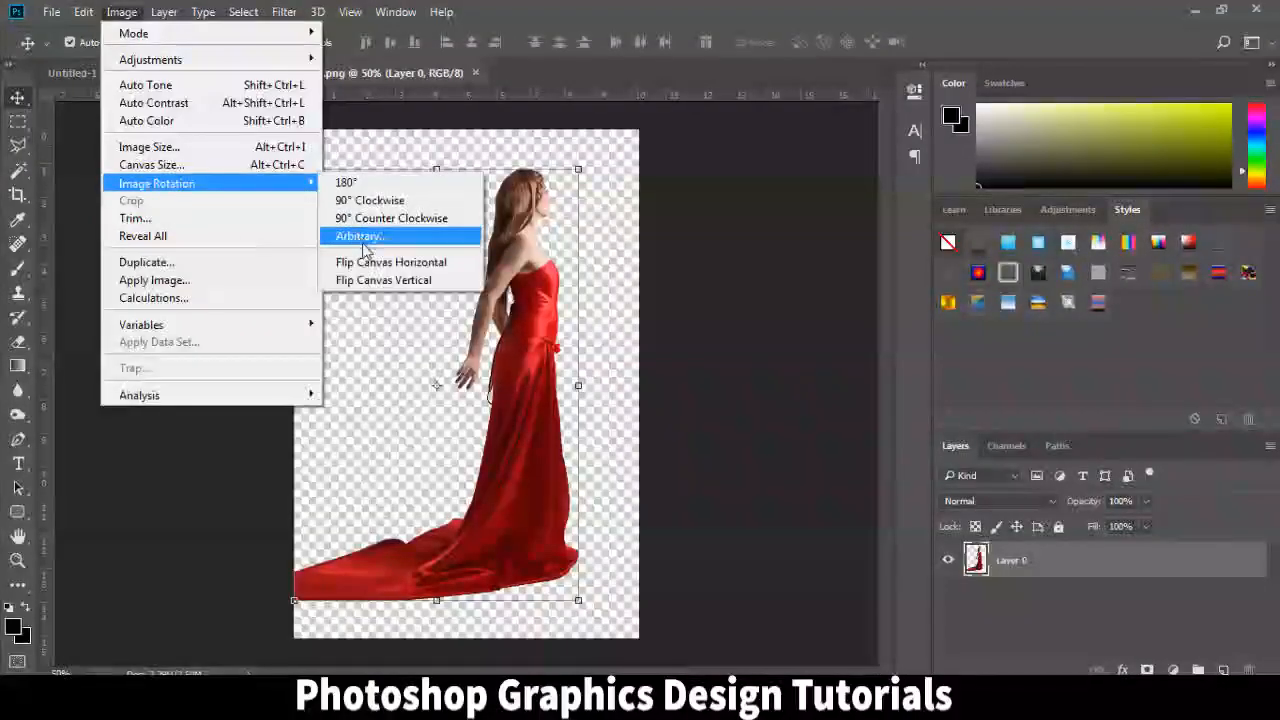
pyautogui.click(366, 262)
# Copy the flipped woman into the Untitled-1 document as a new layer and minimise her source document
pyautogui.moveTo(424, 75); pyautogui.dragTo(770, 166)
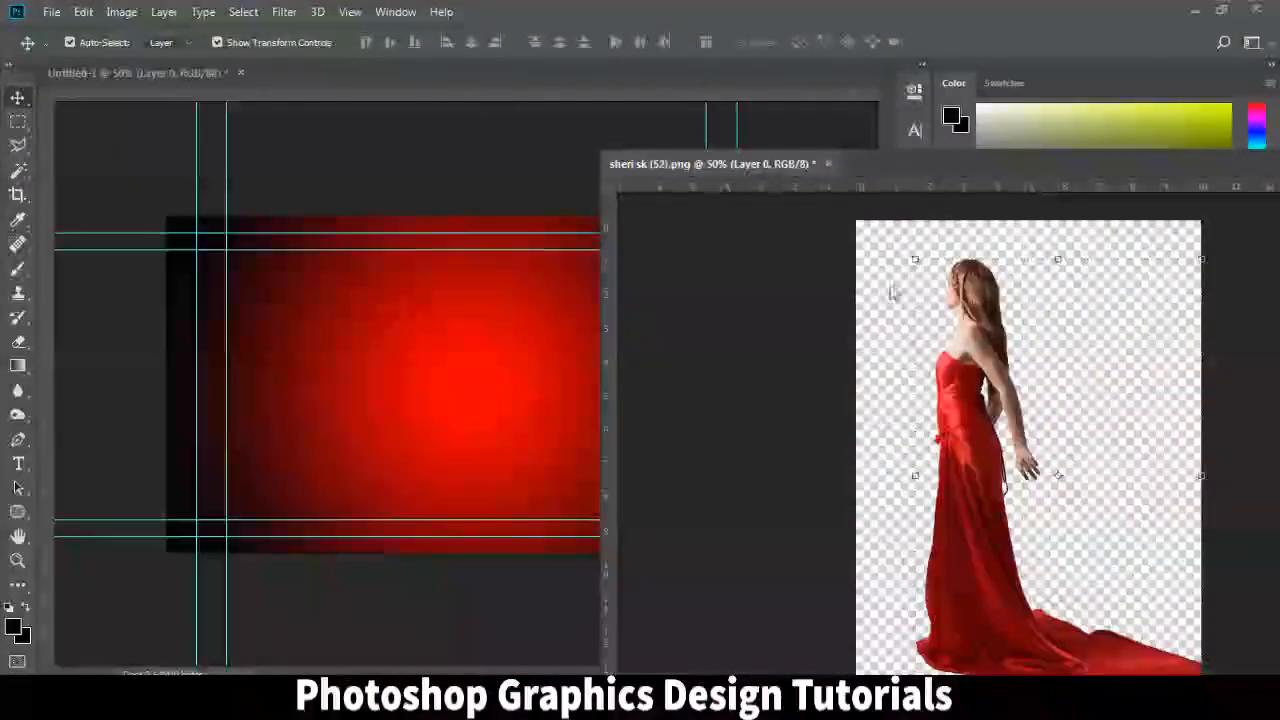
pyautogui.moveTo(724, 352); pyautogui.dragTo(466, 394)
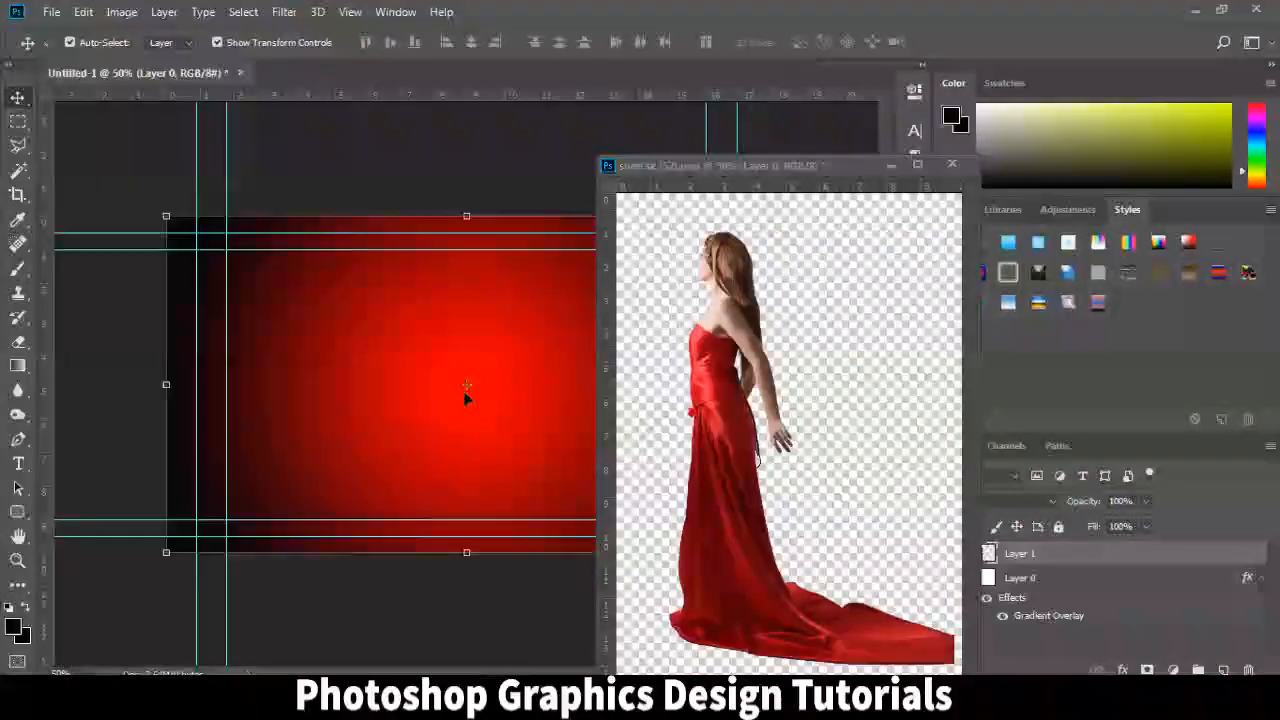
pyautogui.click(891, 167)
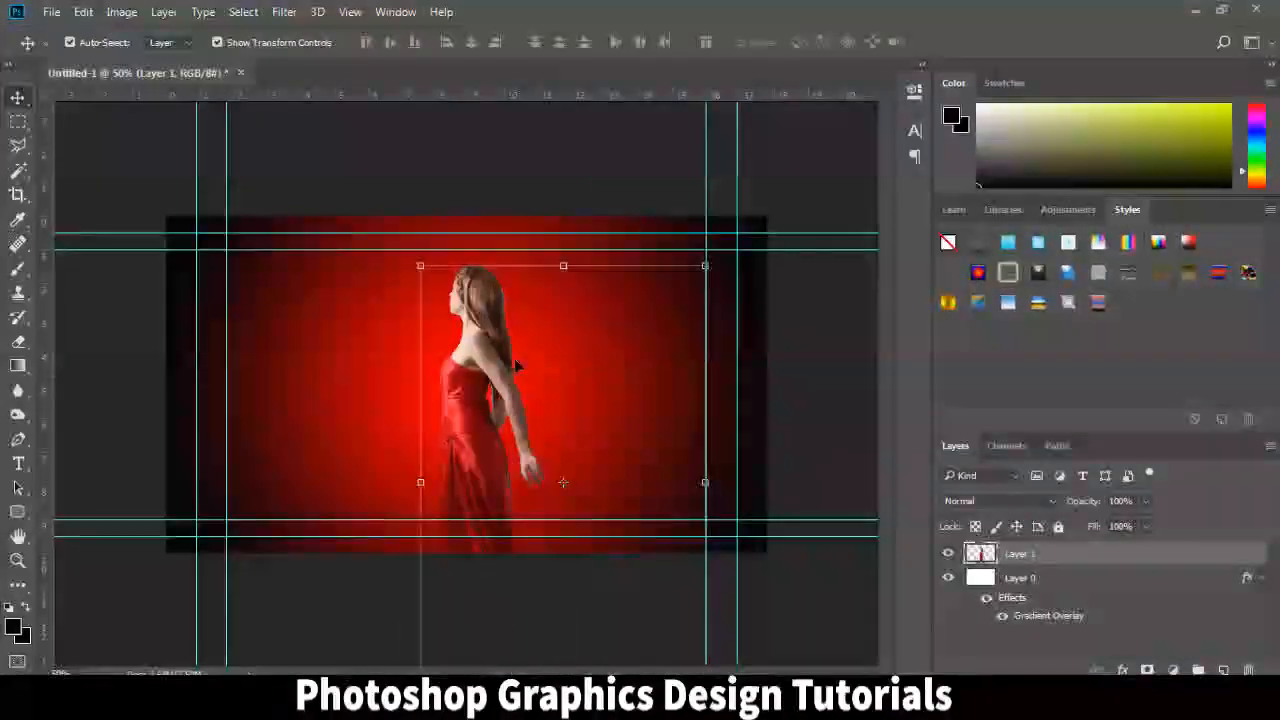
# Scale the woman's layer to about 75% and place it against the canvas's right and bottom edges
pyautogui.moveTo(486, 345); pyautogui.dragTo(495, 311)
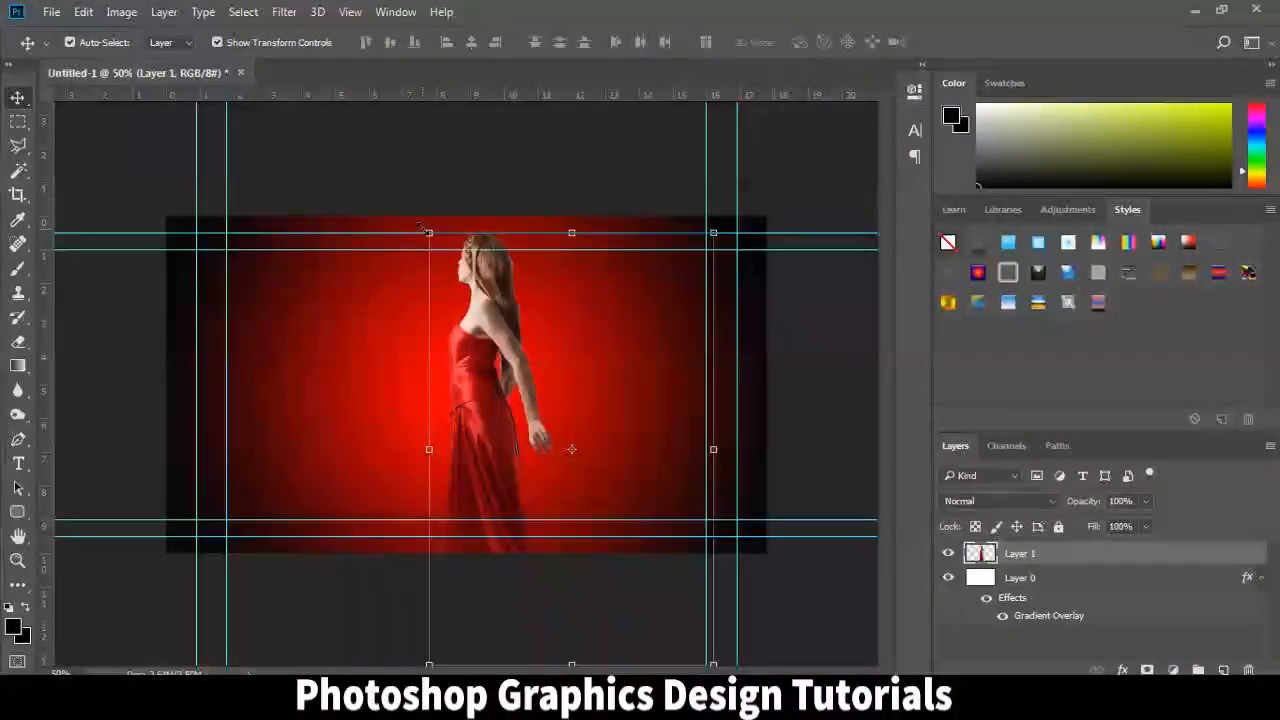
pyautogui.moveTo(424, 230); pyautogui.dragTo(499, 341)
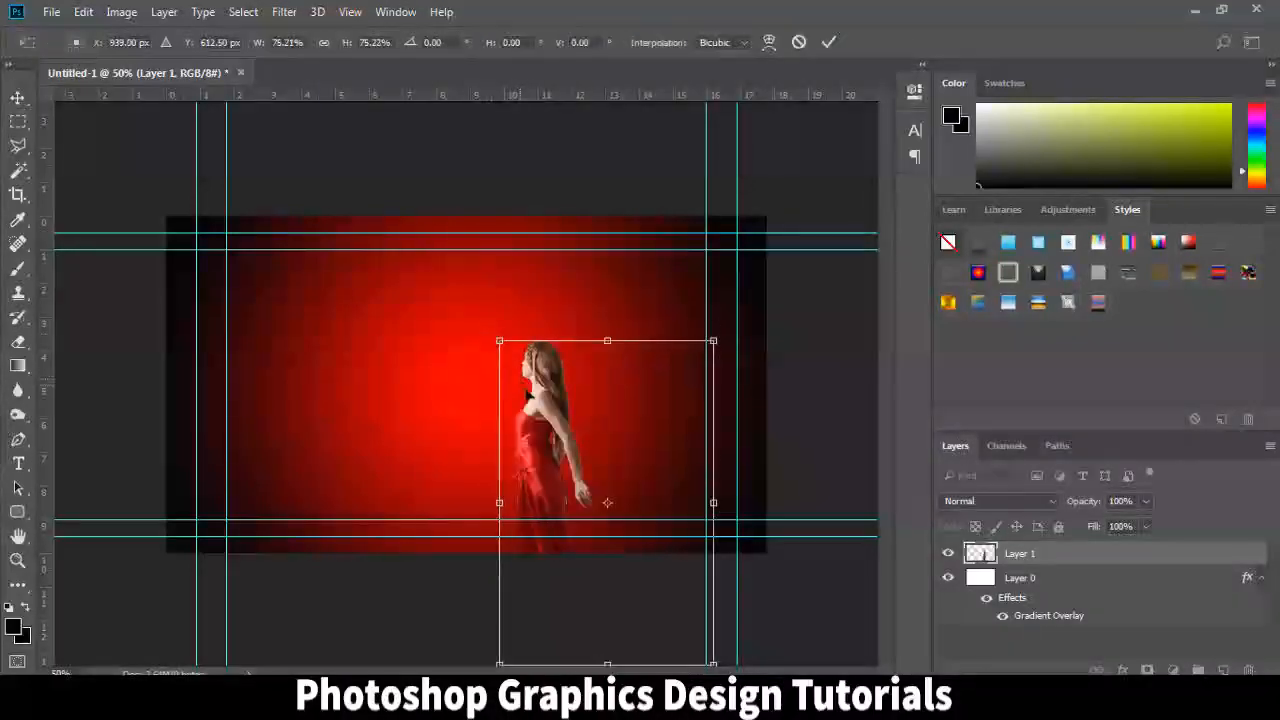
pyautogui.moveTo(527, 396); pyautogui.dragTo(583, 296)
pyautogui.press('Return')
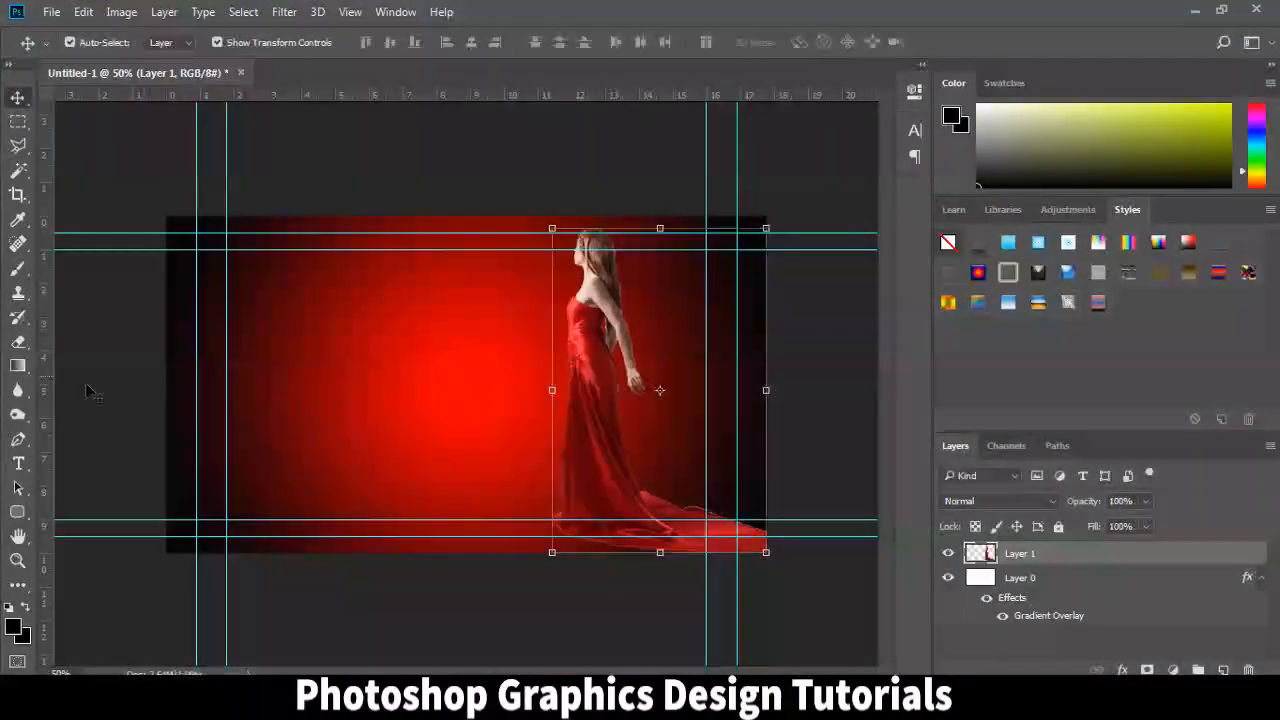
# Soften the woman's front outline with the Blur tool, from the dress hem up to her face
pyautogui.click(17, 390)
pyautogui.hotkey('alt', 'BackSpace')
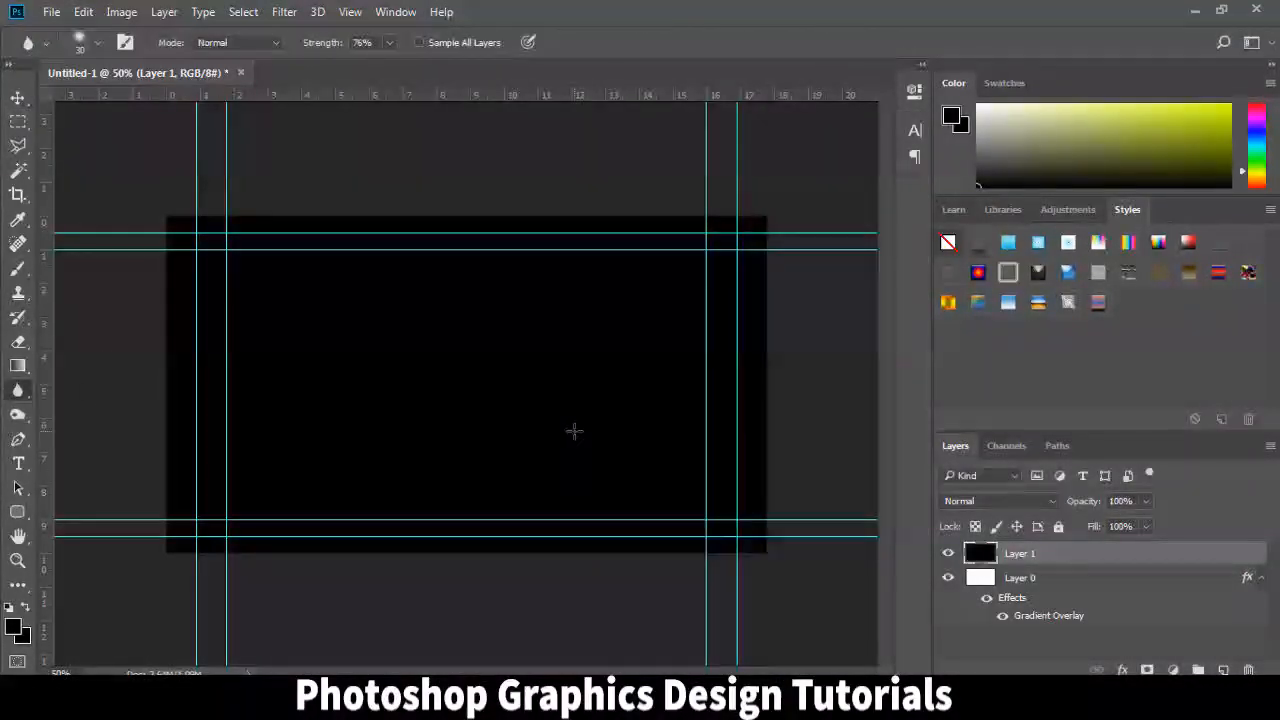
pyautogui.hotkey('ctrl', 'z')
pyautogui.hotkey('ctrl', '+')
pyautogui.hotkey('ctrl', '+')
pyautogui.hotkey('ctrl', '+')
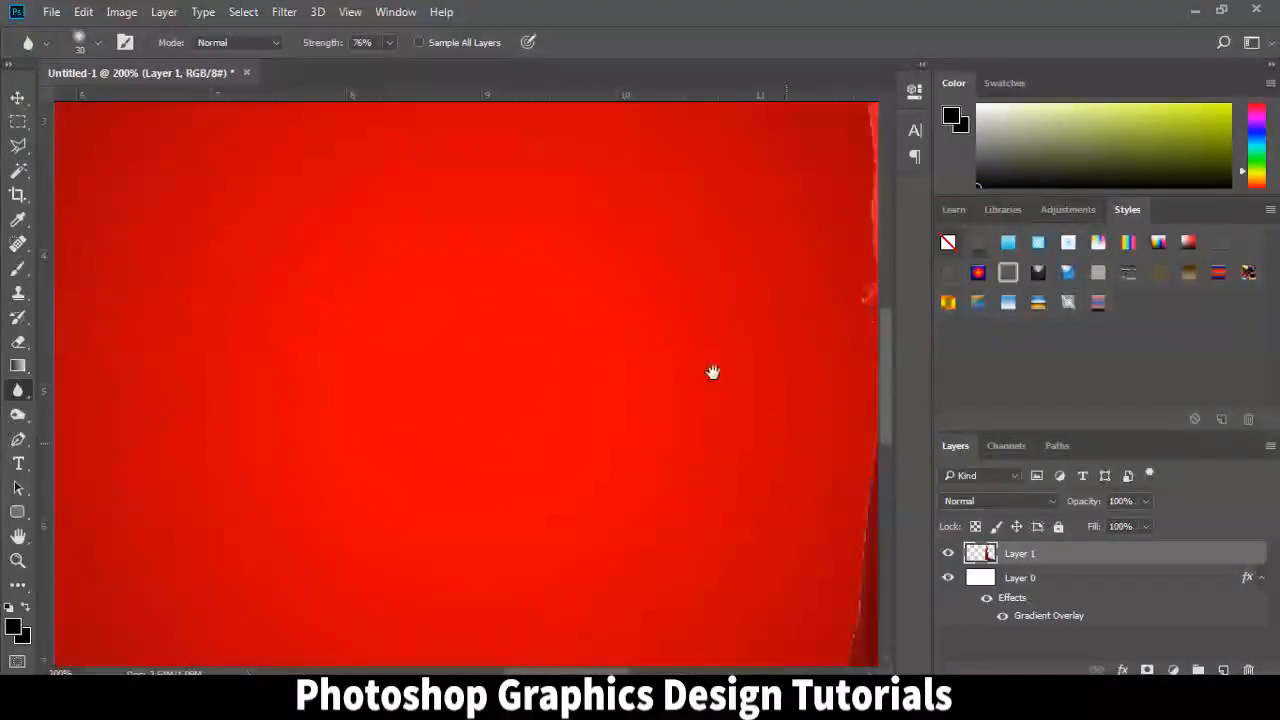
pyautogui.moveTo(714, 371); pyautogui.dragTo(560, 190)
pyautogui.moveTo(651, 414); pyautogui.dragTo(645, 362)
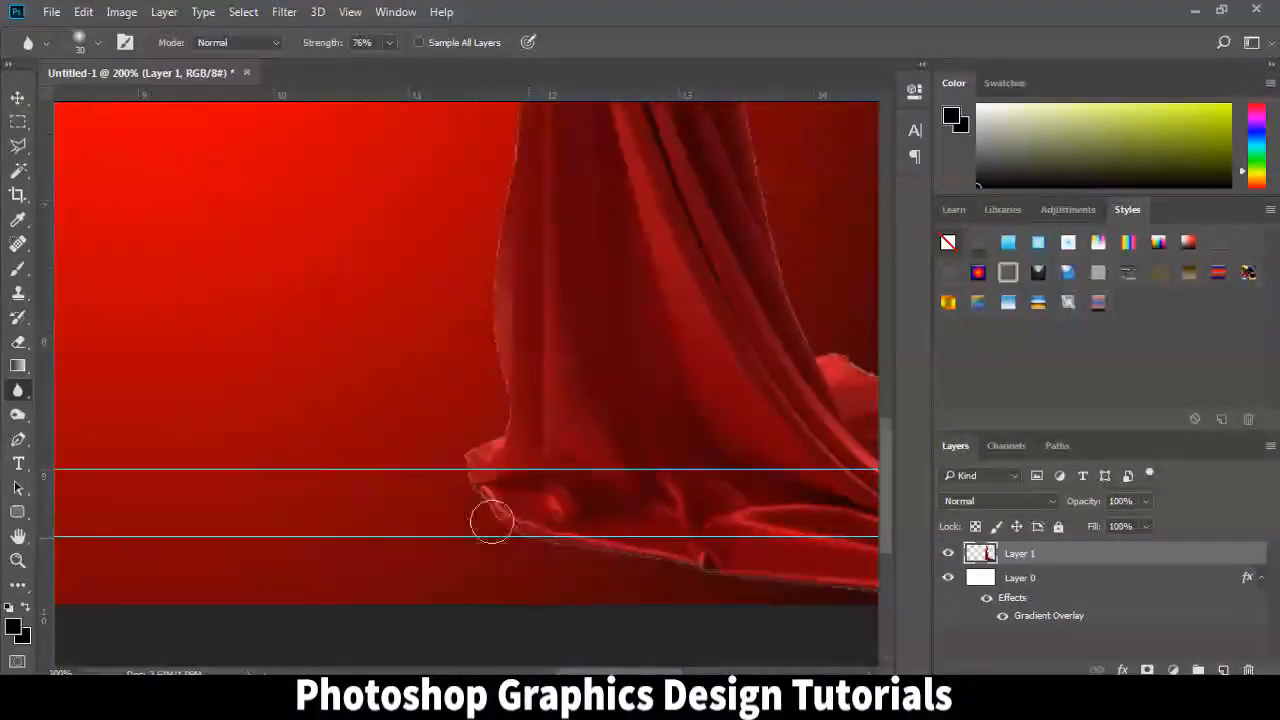
pyautogui.moveTo(497, 259); pyautogui.dragTo(509, 486)
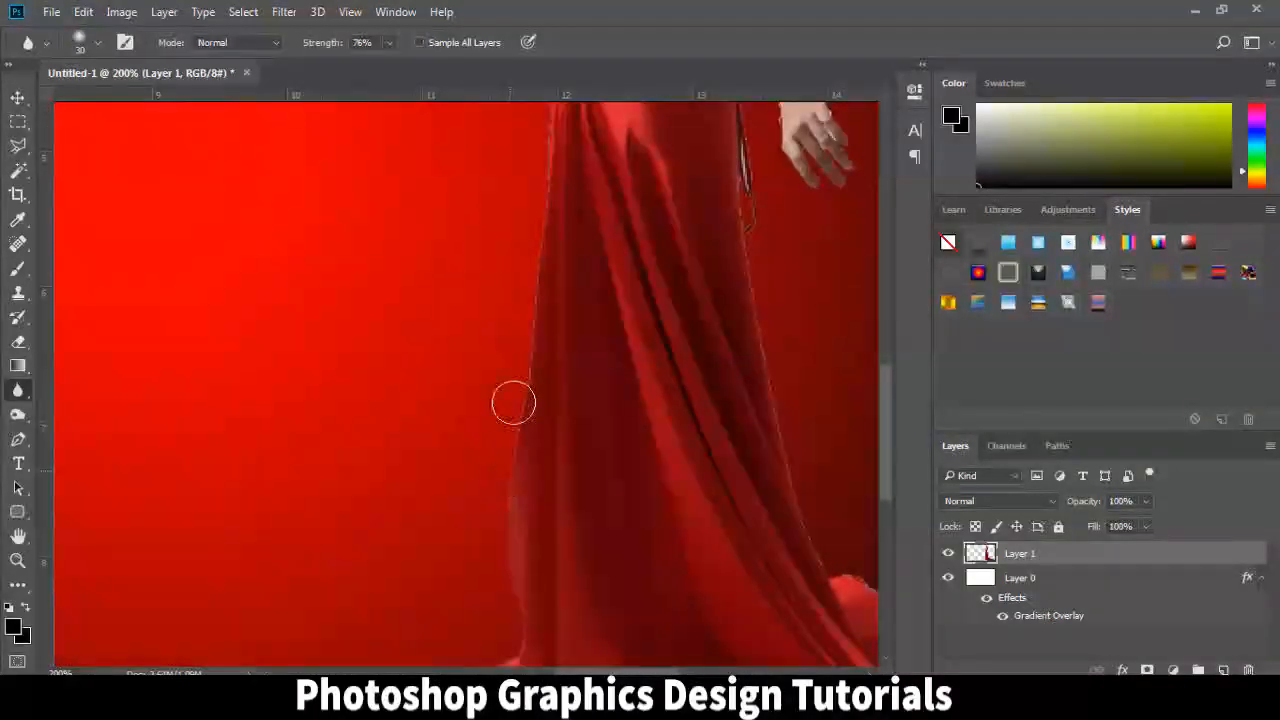
pyautogui.moveTo(524, 165); pyautogui.dragTo(525, 446)
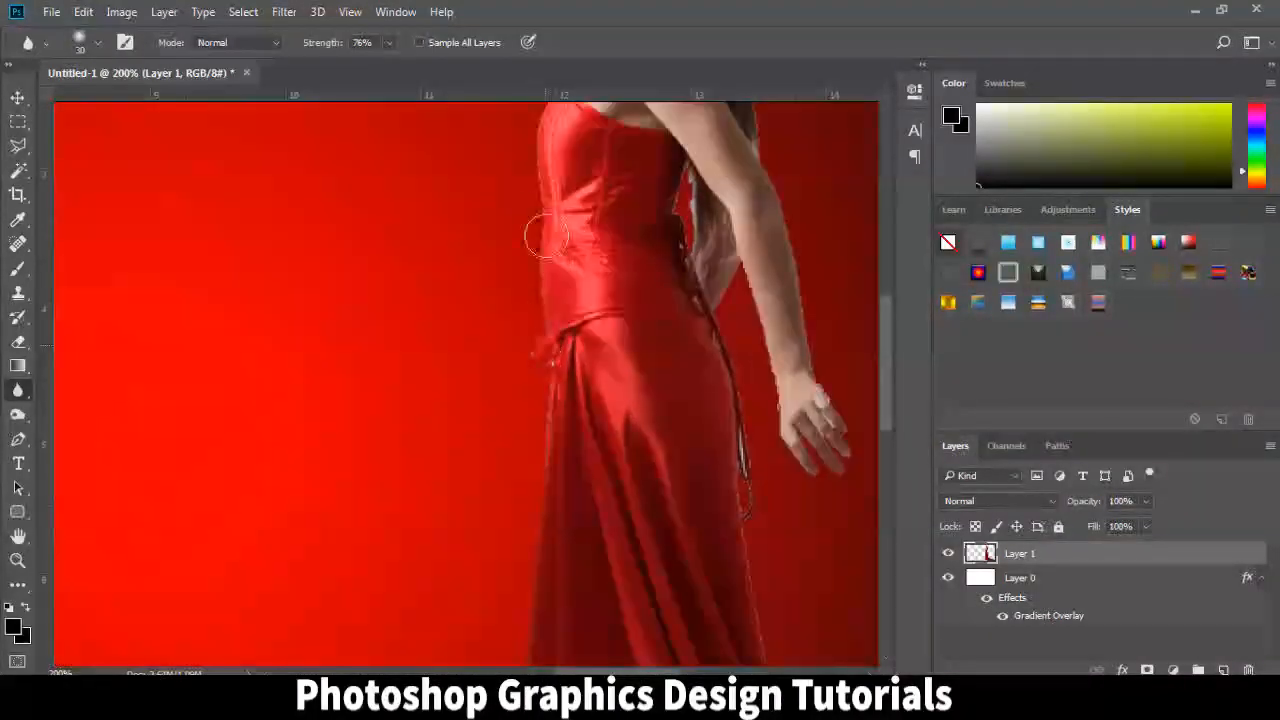
pyautogui.moveTo(532, 203); pyautogui.dragTo(531, 426)
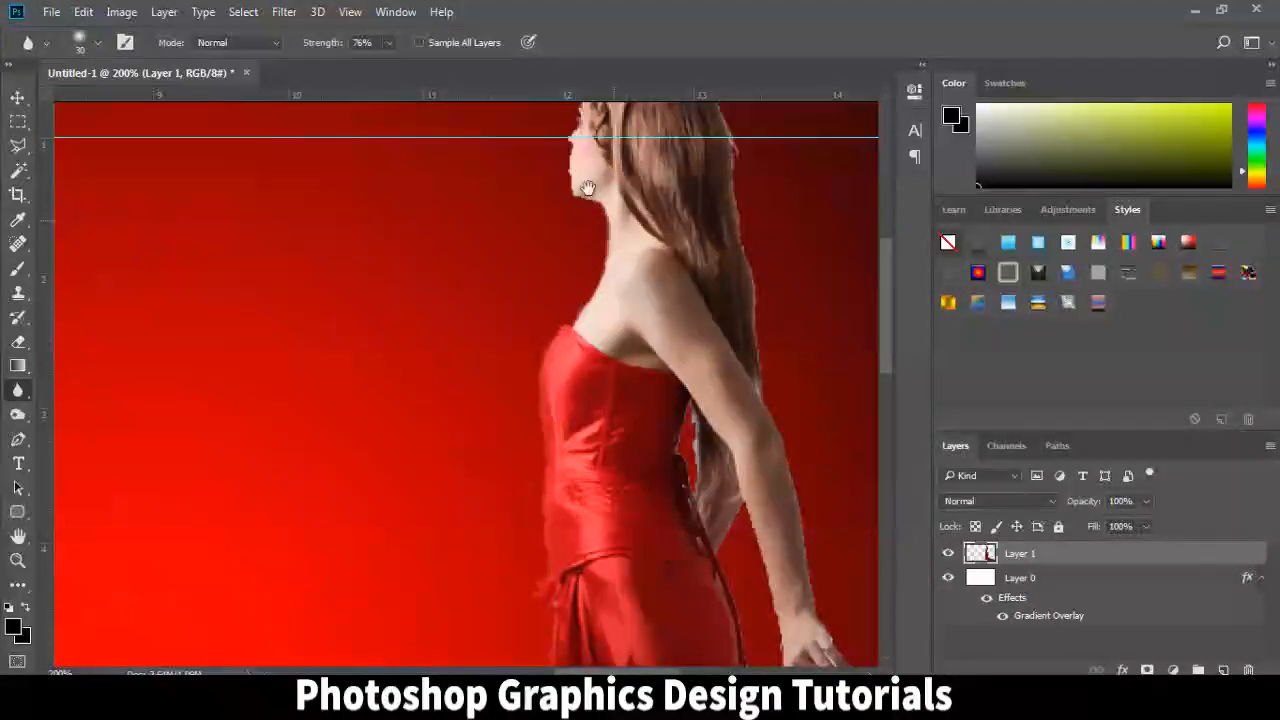
pyautogui.moveTo(586, 186); pyautogui.dragTo(611, 402)
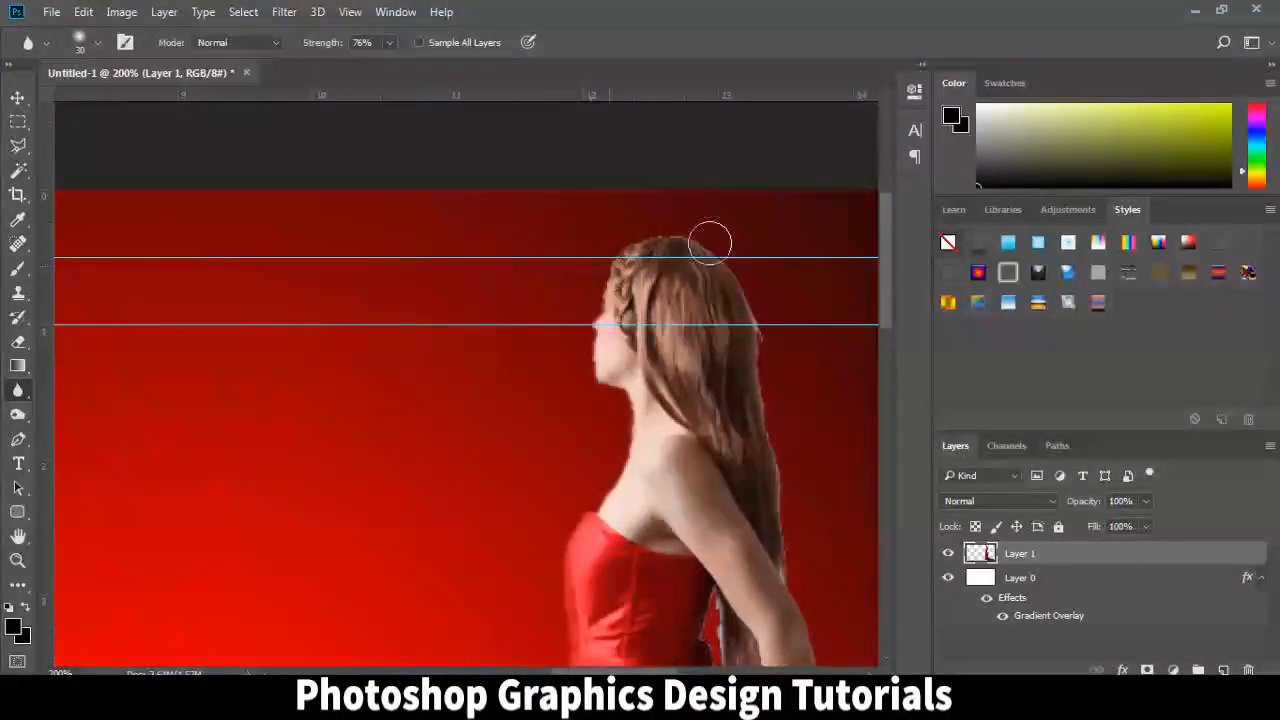
# Blur the outline along the woman's hair, arm, back of the dress and trailing train
pyautogui.moveTo(764, 495); pyautogui.dragTo(569, 254)
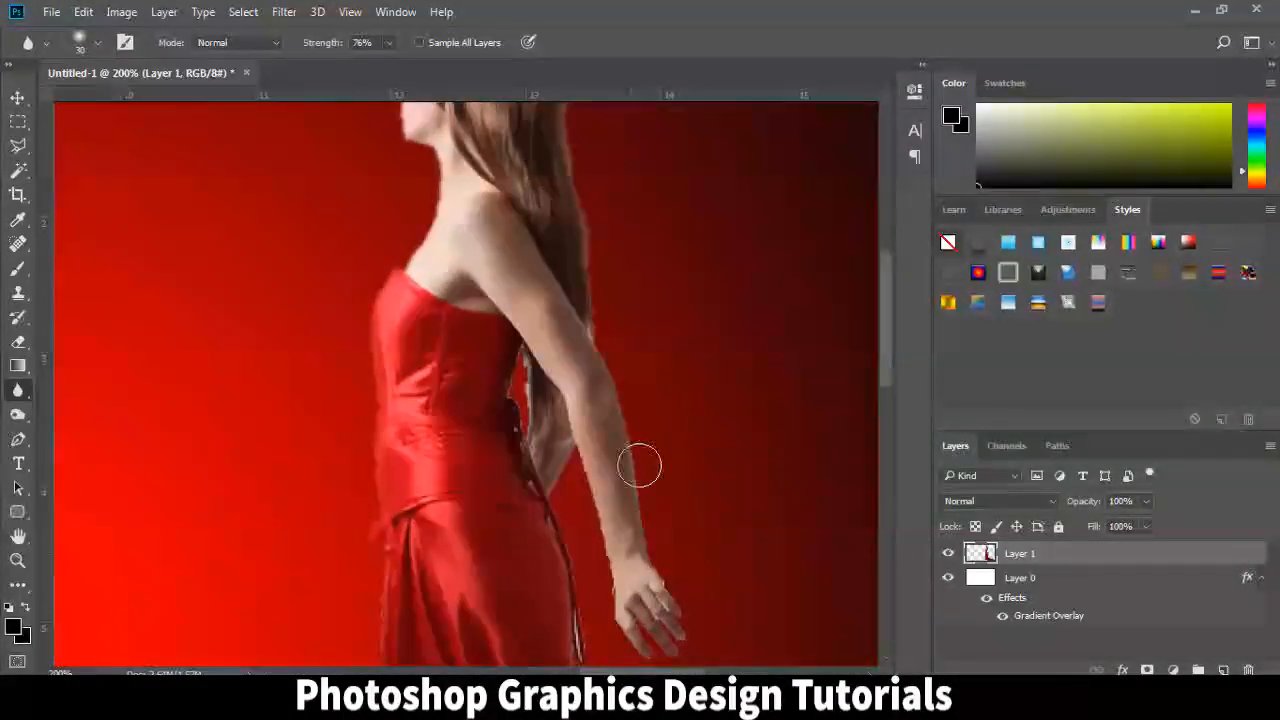
pyautogui.moveTo(653, 545); pyautogui.dragTo(546, 184)
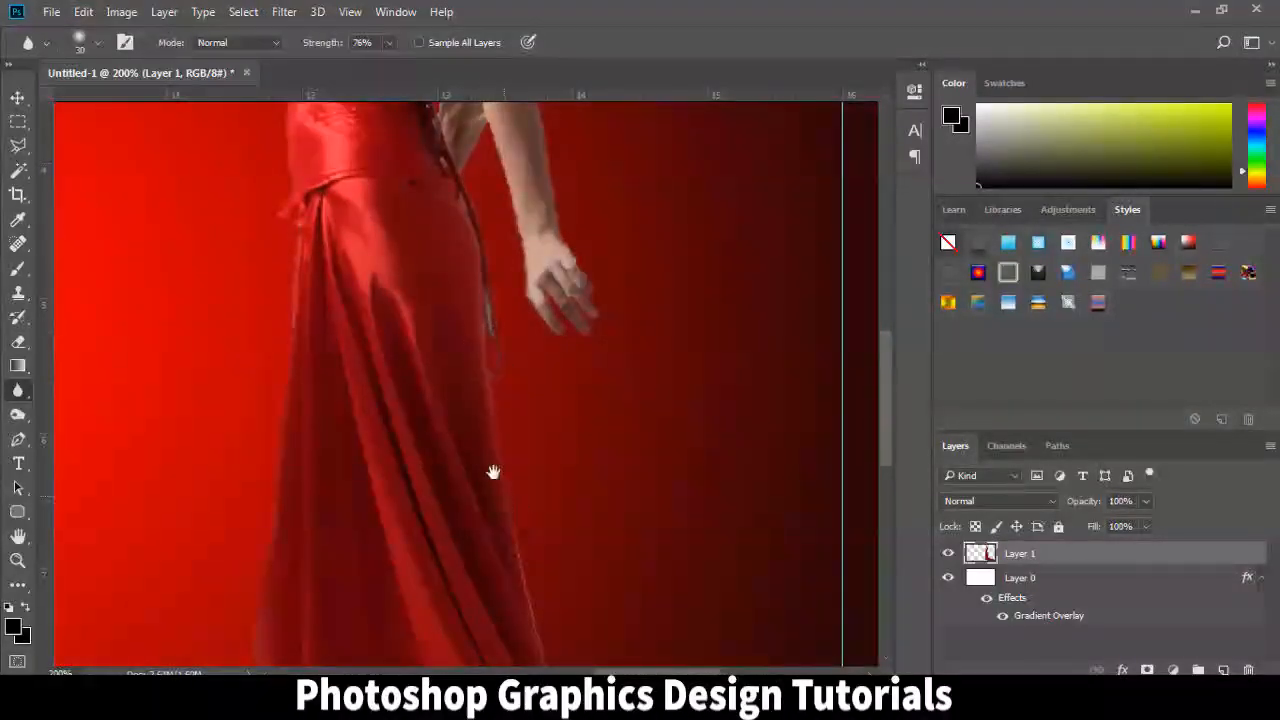
pyautogui.moveTo(493, 471); pyautogui.dragTo(447, 265)
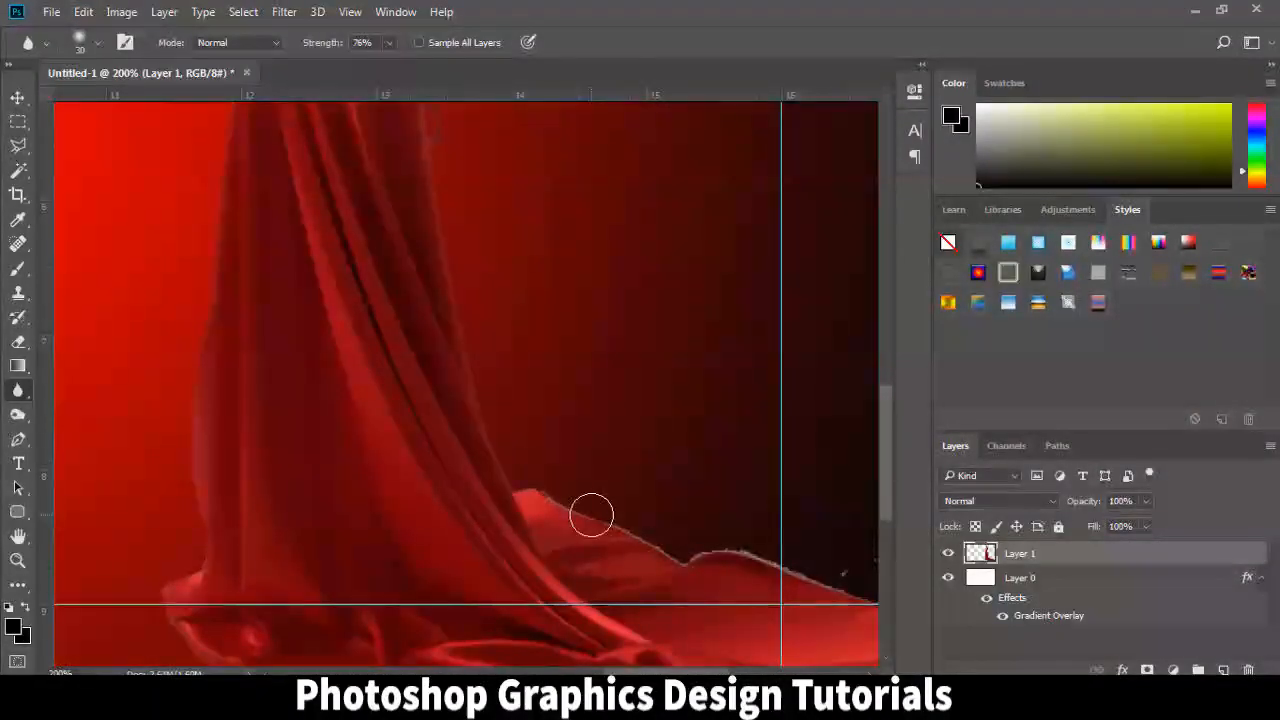
pyautogui.moveTo(866, 607)
pyautogui.mouseDown()
pyautogui.moveTo(728, 549)
pyautogui.moveTo(708, 523)
pyautogui.mouseUp()
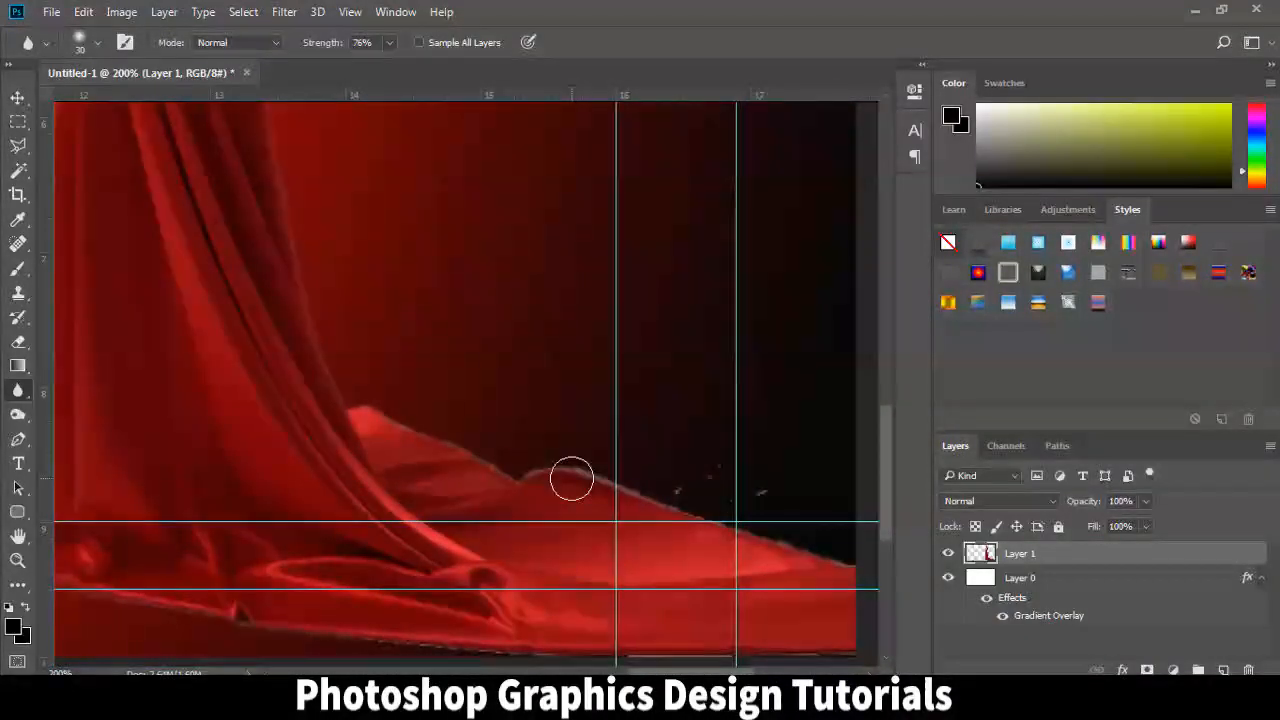
# Shift the woman's layer slightly right so the dress train runs past the canvas's right edge
pyautogui.scroll(-4, 571, 478)
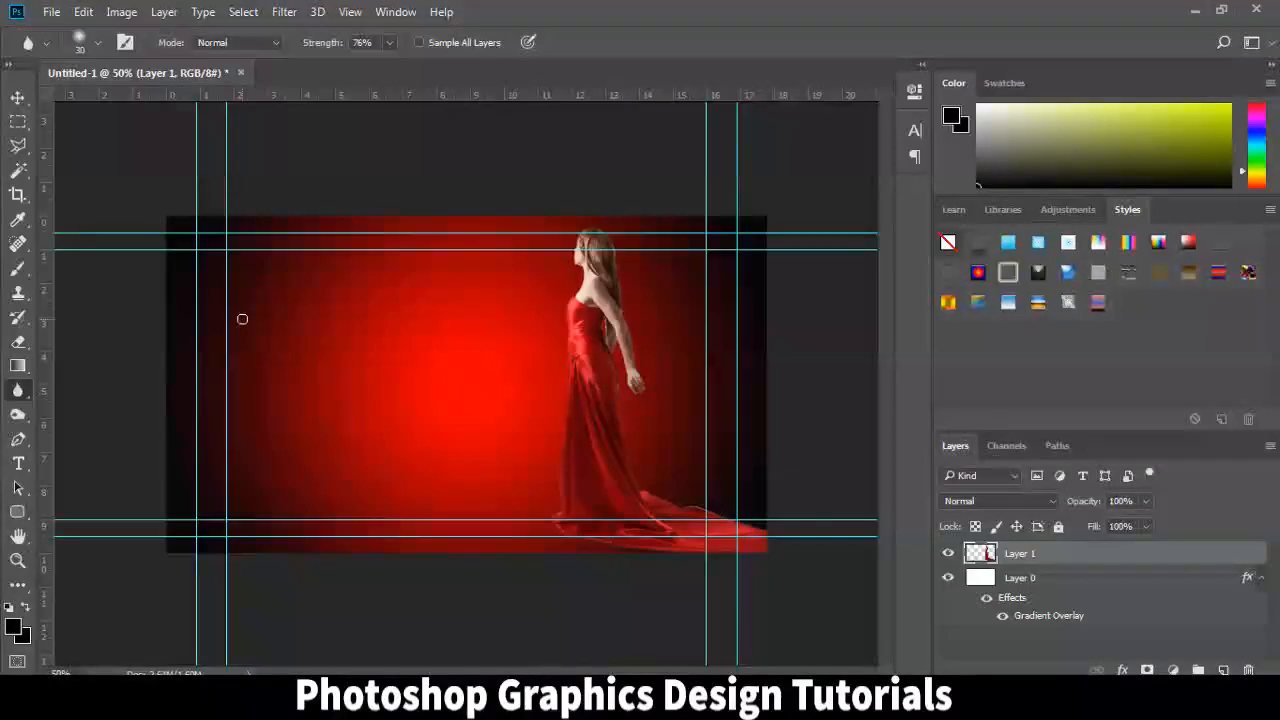
pyautogui.click(18, 97)
pyautogui.moveTo(583, 322); pyautogui.dragTo(604, 324)
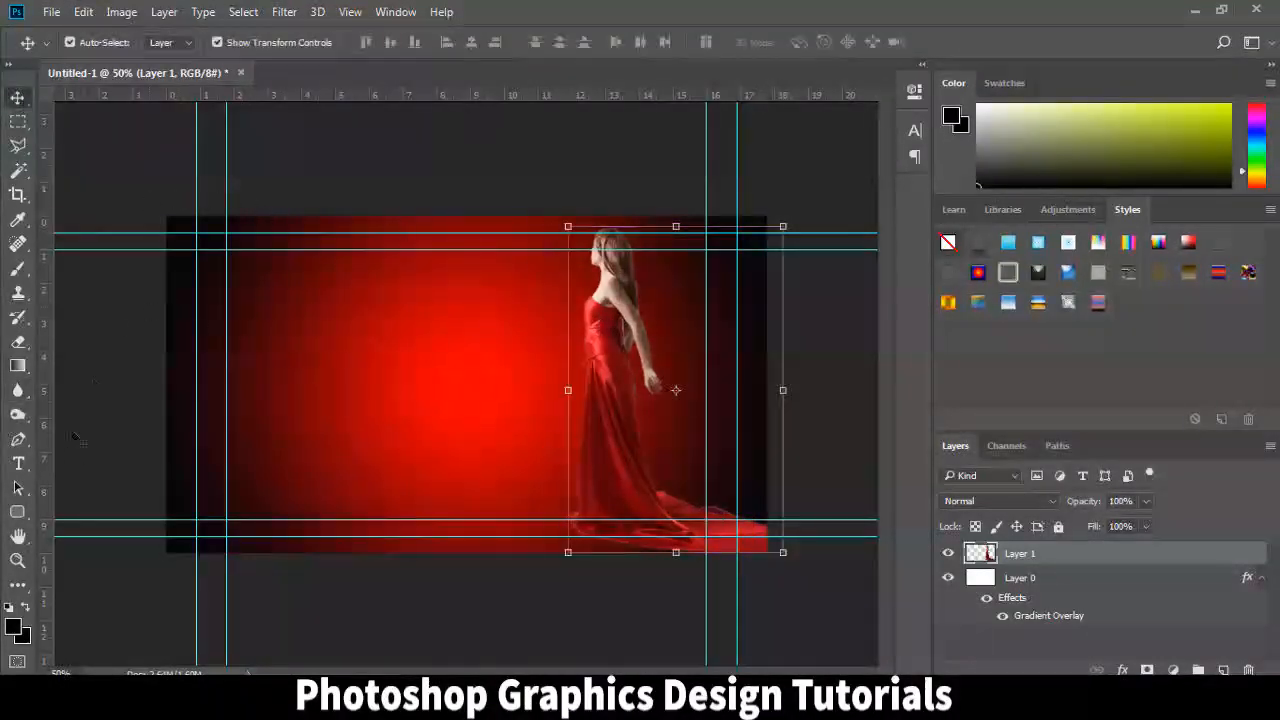
# Add the white text Love Never Die in Vrinda Bold, 72 pt, left of the woman
pyautogui.click(18, 463)
pyautogui.click(295, 330)
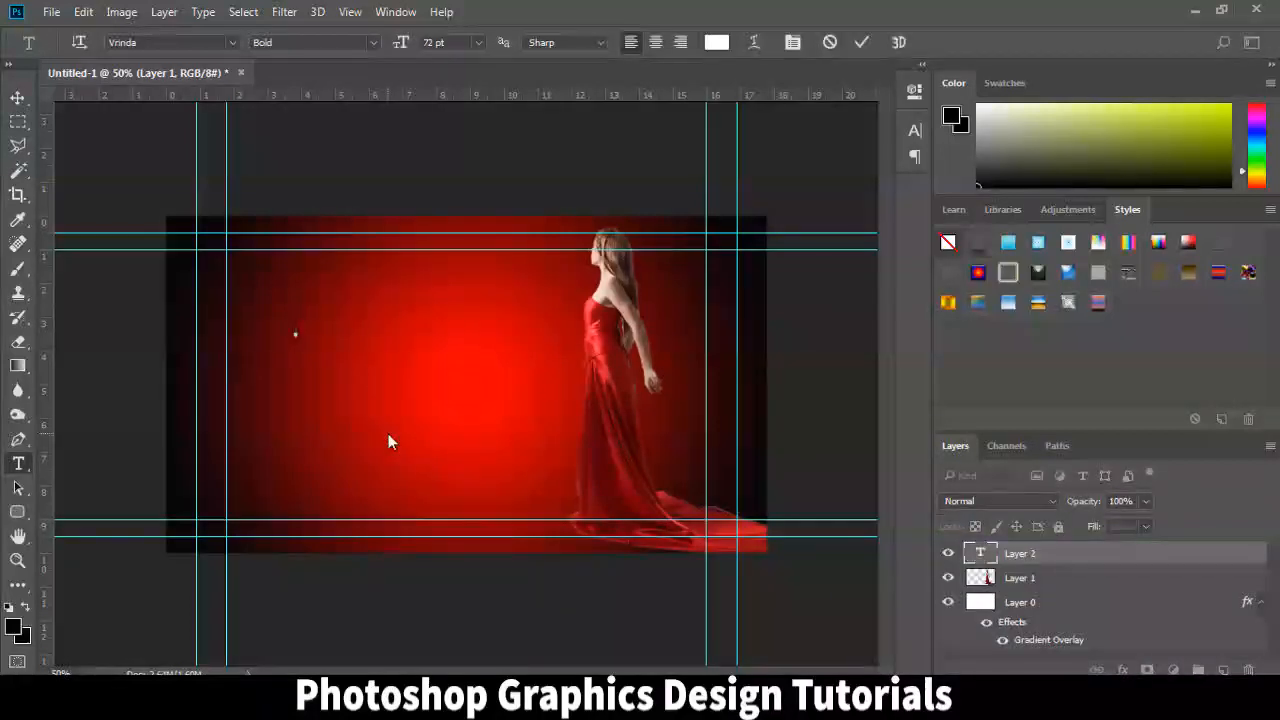
pyautogui.write('Lovw')
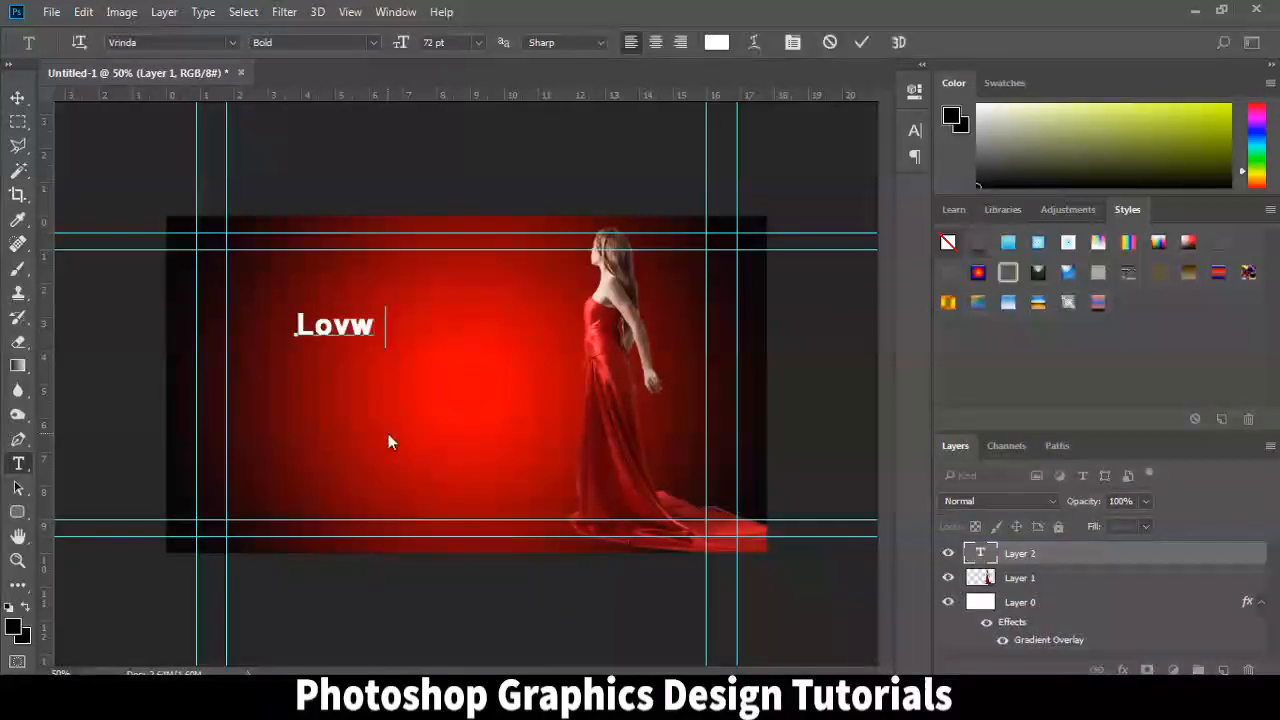
pyautogui.press('BackSpace')
pyautogui.press('BackSpace')
pyautogui.write('e Nev ')
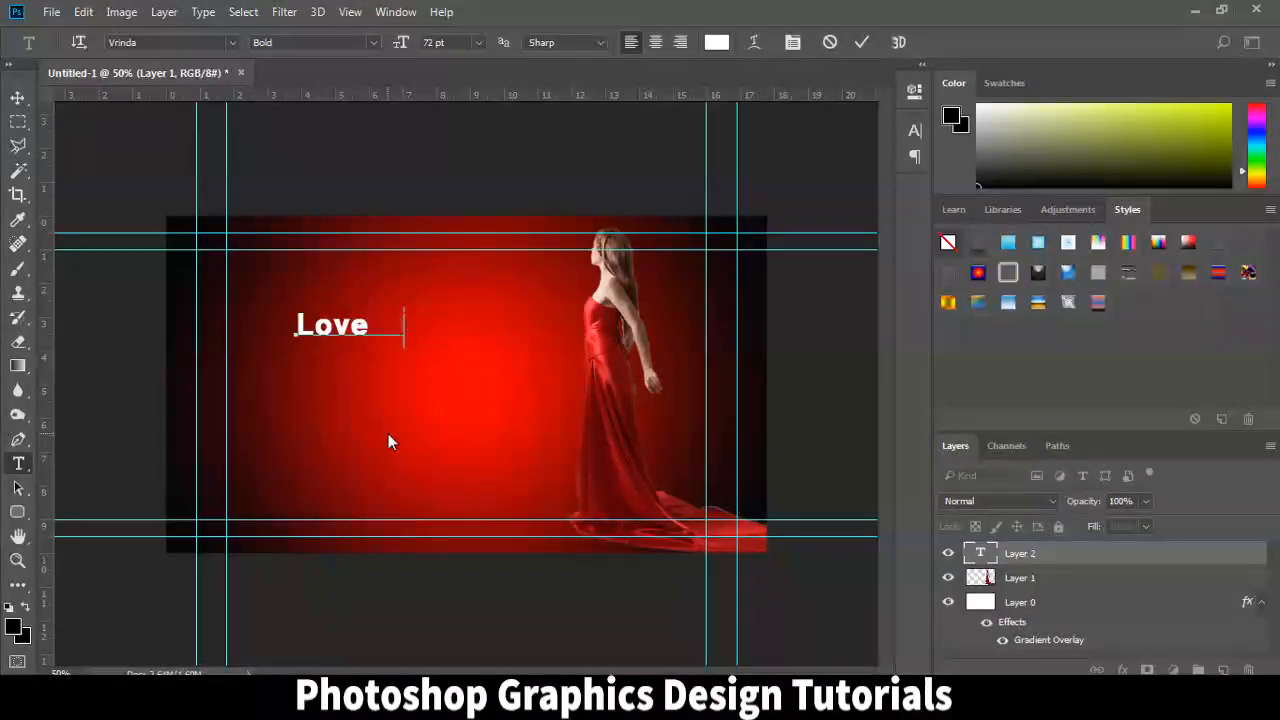
pyautogui.write('er Di')
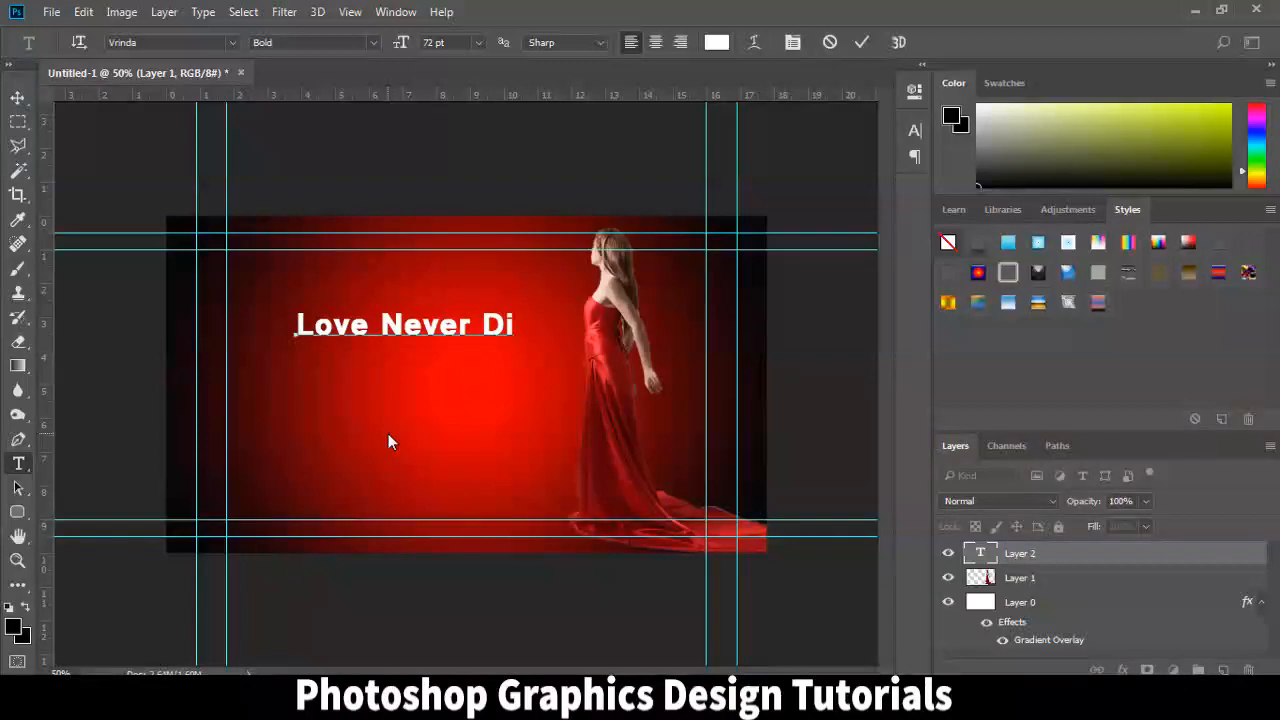
pyautogui.write('e')
# Scale the Love Never Die text to about 190% and centre it horizontally across the upper canvas
pyautogui.click(17, 98)
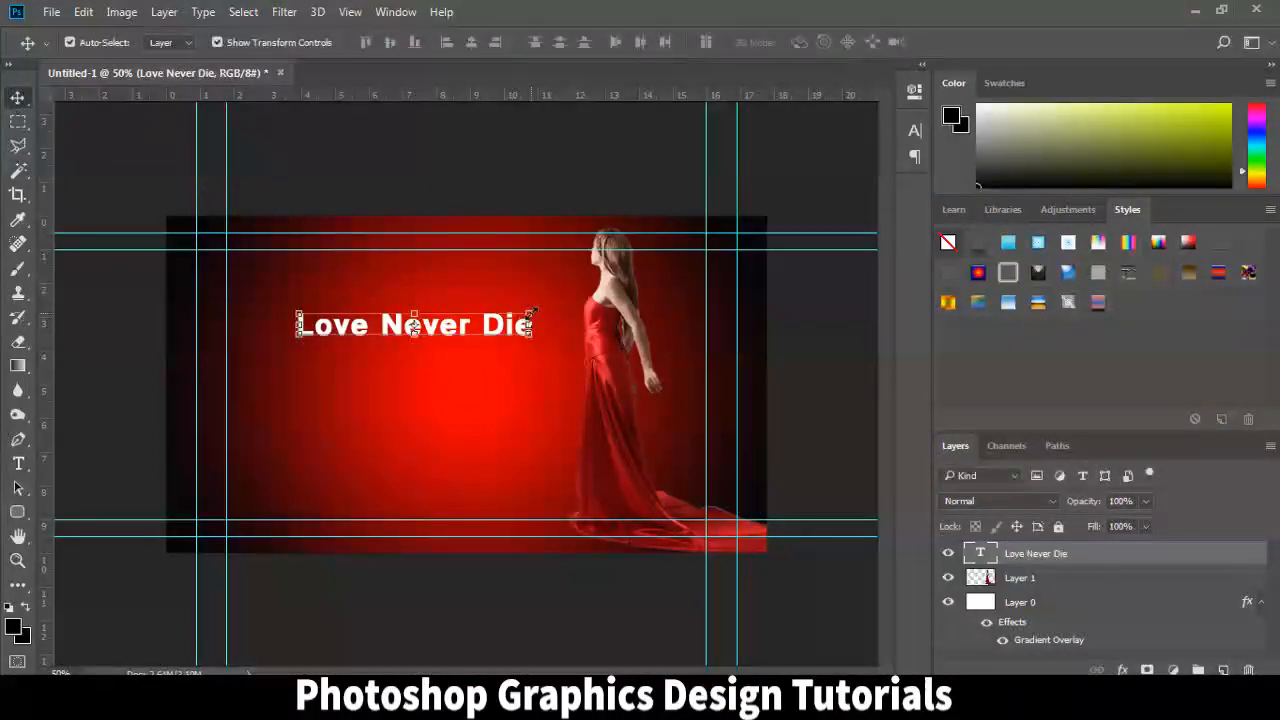
pyautogui.moveTo(531, 314); pyautogui.dragTo(746, 271)
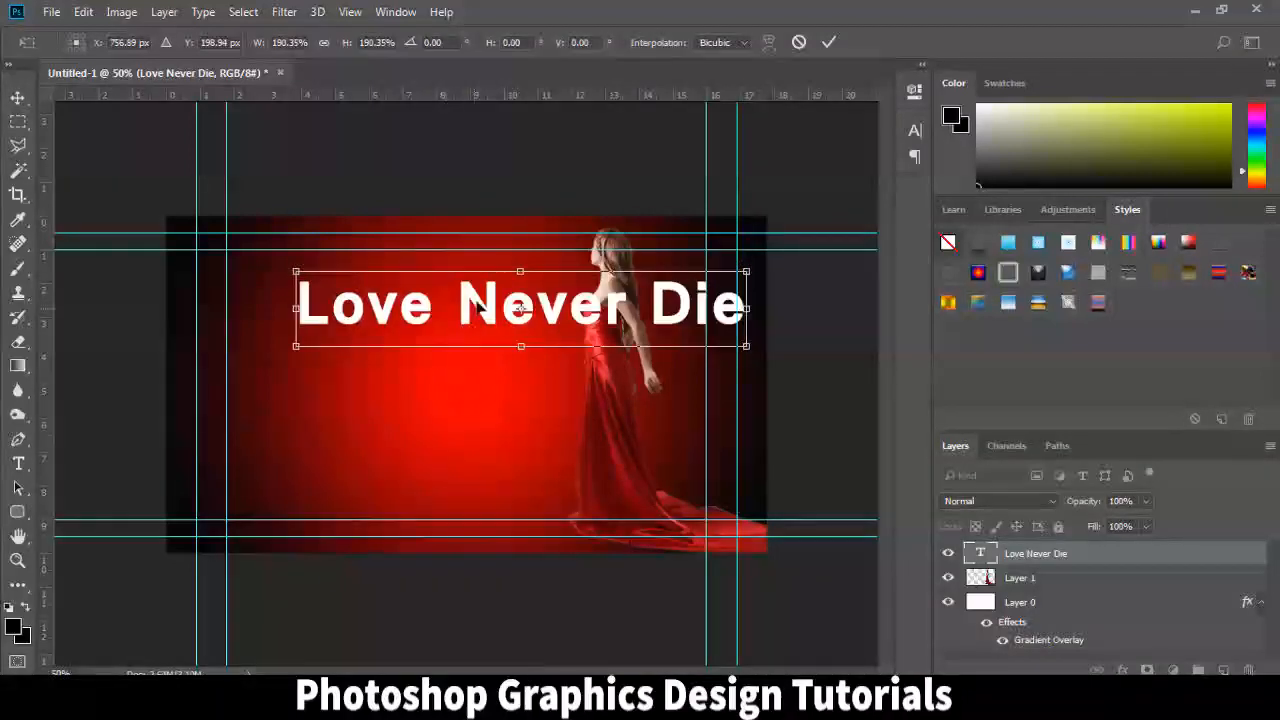
pyautogui.moveTo(480, 308); pyautogui.dragTo(430, 312)
pyautogui.press('Return')
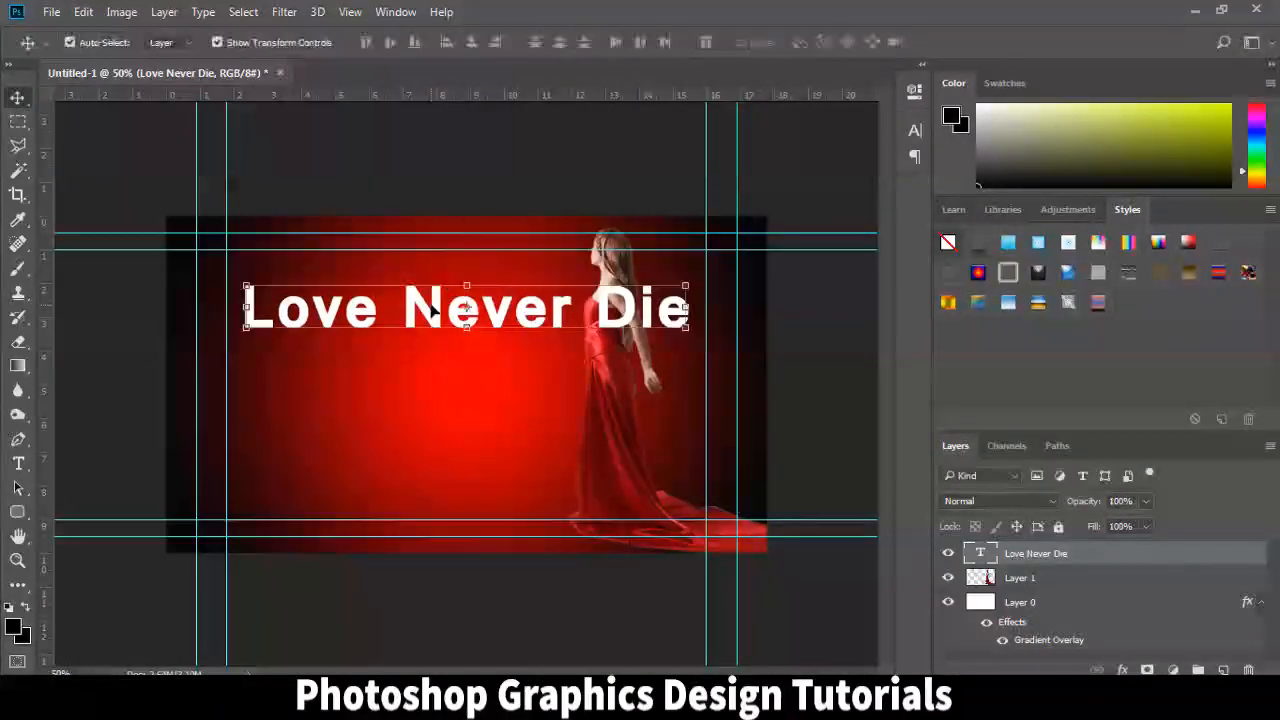
# Move the Love Never Die text layer behind the woman's layer, directly above the background Layer 0
pyautogui.hotkey('ctrl', '[')
pyautogui.hotkey('ctrl', '[')
pyautogui.hotkey('ctrl', ']')
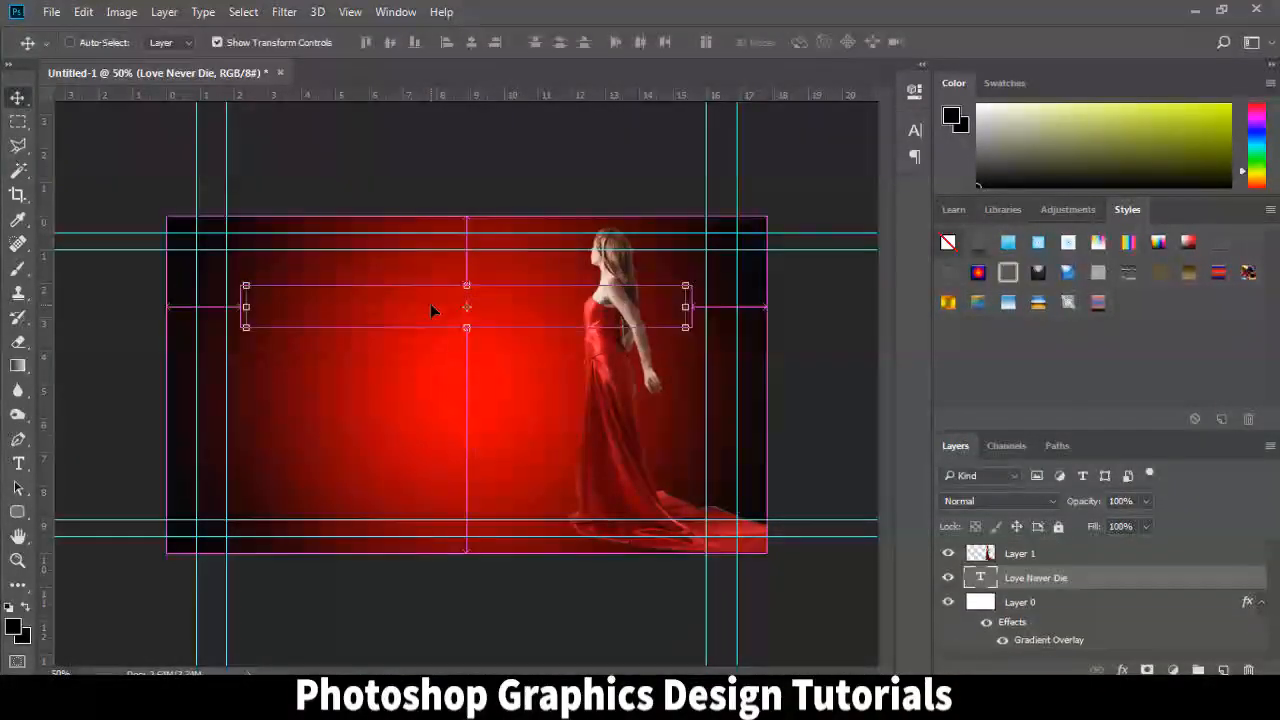
# Reduce the Love Never Die text to about 83% and place it left of the woman's head, at about X 490 px, Y 165 px
pyautogui.hotkey('ctrl', 't')
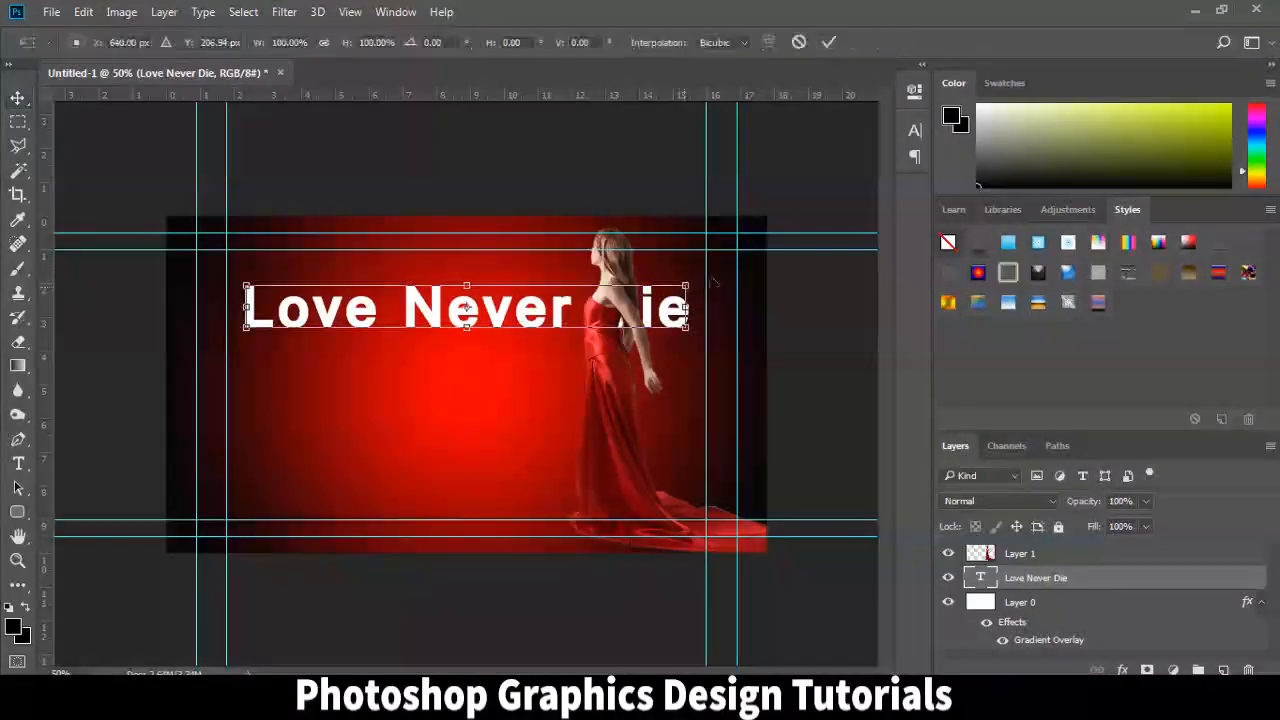
pyautogui.moveTo(466, 306); pyautogui.dragTo(499, 312)
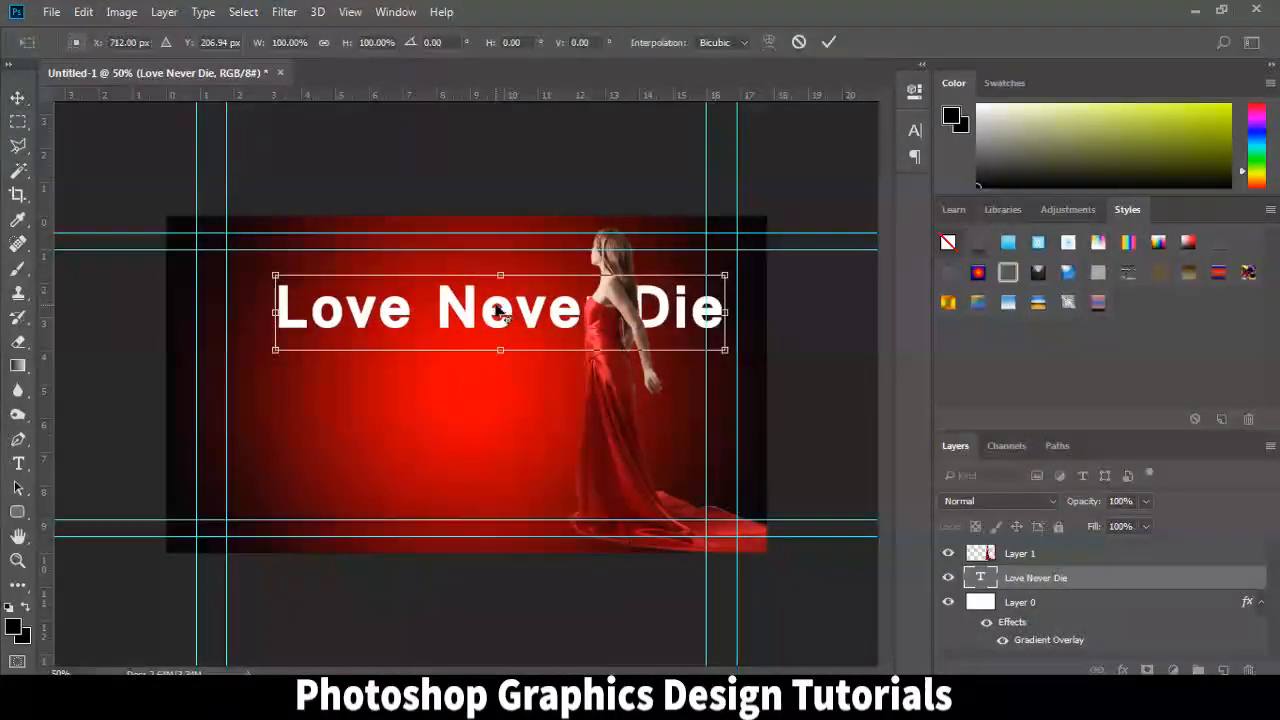
pyautogui.moveTo(512, 318); pyautogui.dragTo(420, 324)
pyautogui.press('Return')
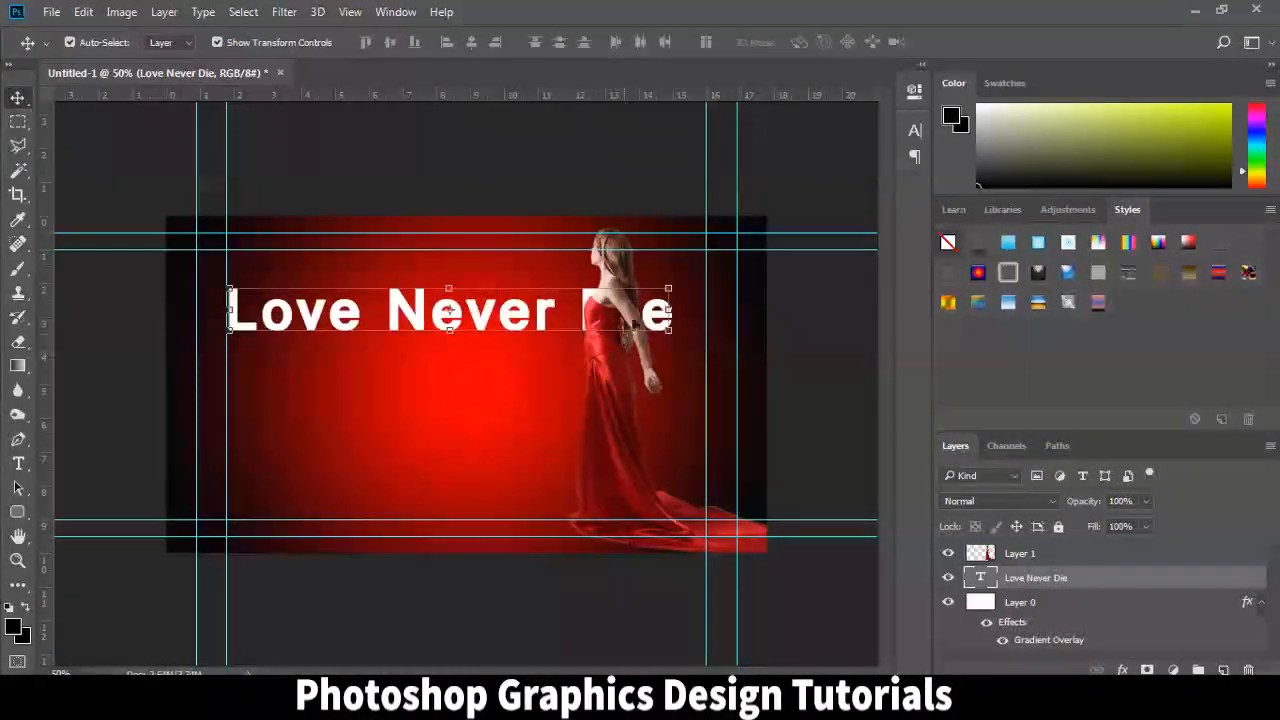
pyautogui.moveTo(670, 288); pyautogui.dragTo(533, 298)
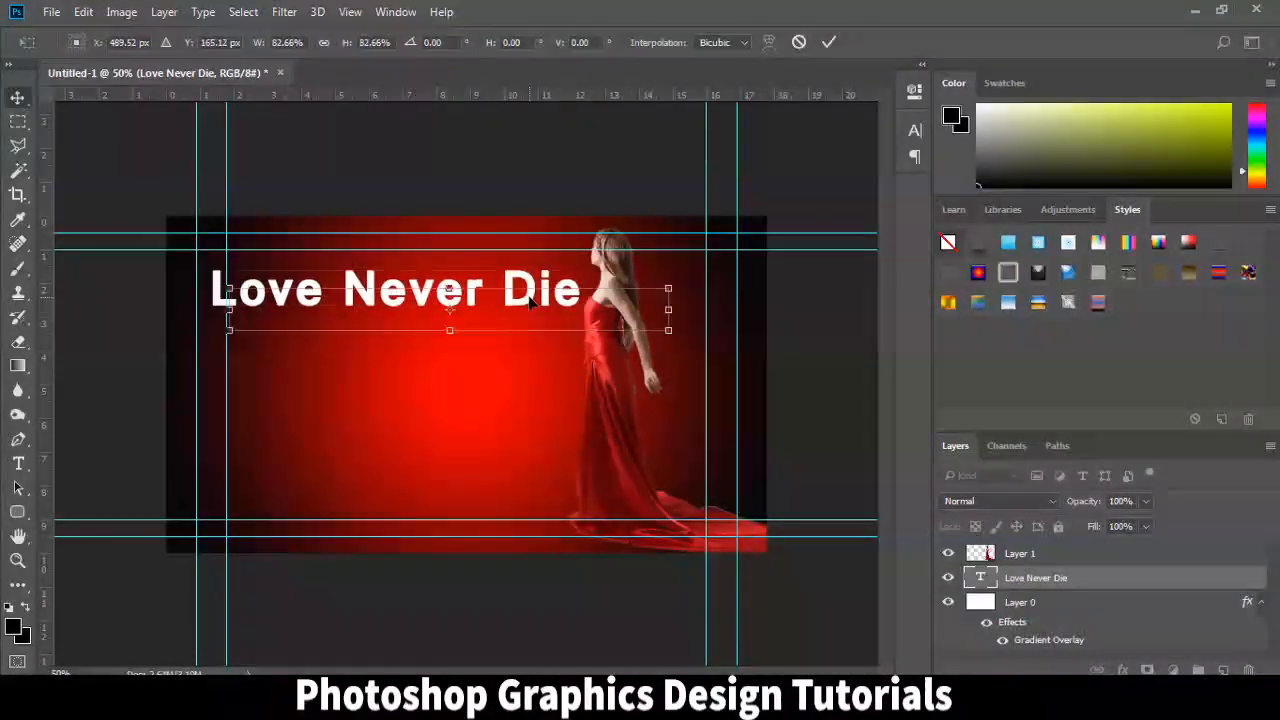
pyautogui.press('Return')
# Shift the woman and the Love Never Die text slightly further right on the canvas
pyautogui.moveTo(623, 392); pyautogui.dragTo(672, 380)
pyautogui.click(515, 307)
pyautogui.moveTo(515, 307); pyautogui.dragTo(555, 303)
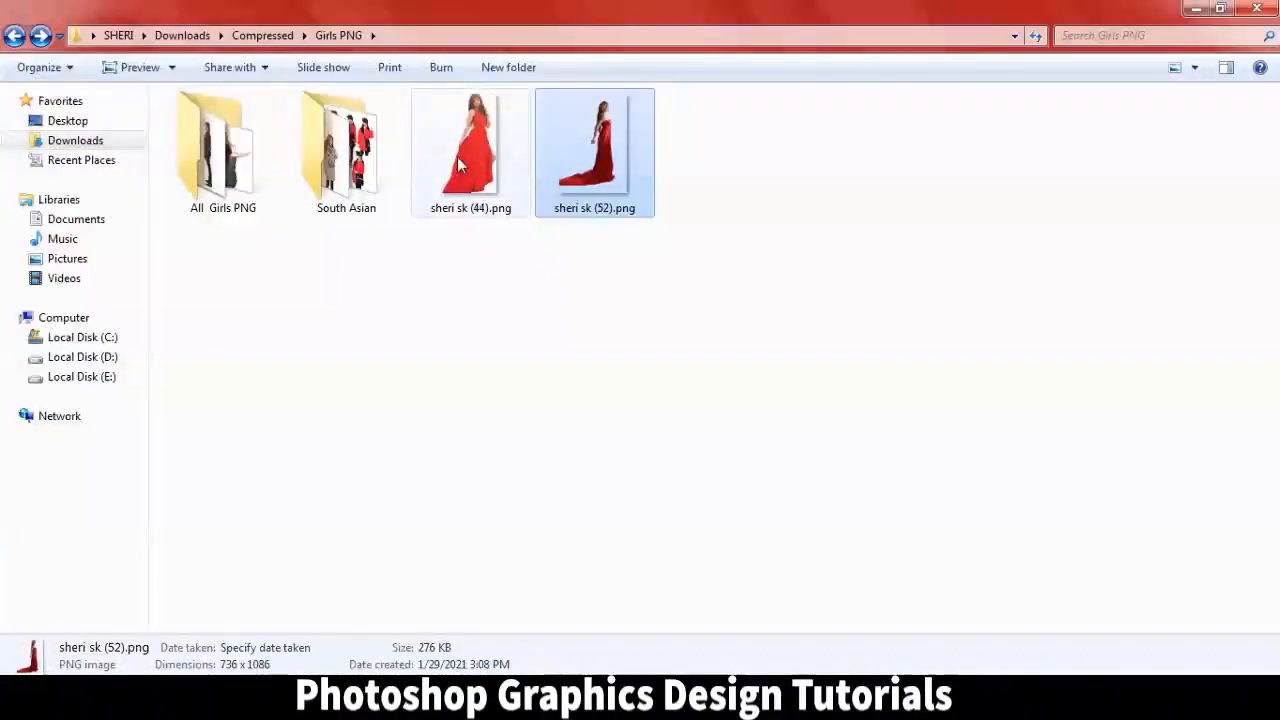
# Open sheri sk (44).png from the Girls PNG folder as a separate document in Photoshop
pyautogui.rightClick(465, 160)
pyautogui.moveTo(700, 329)
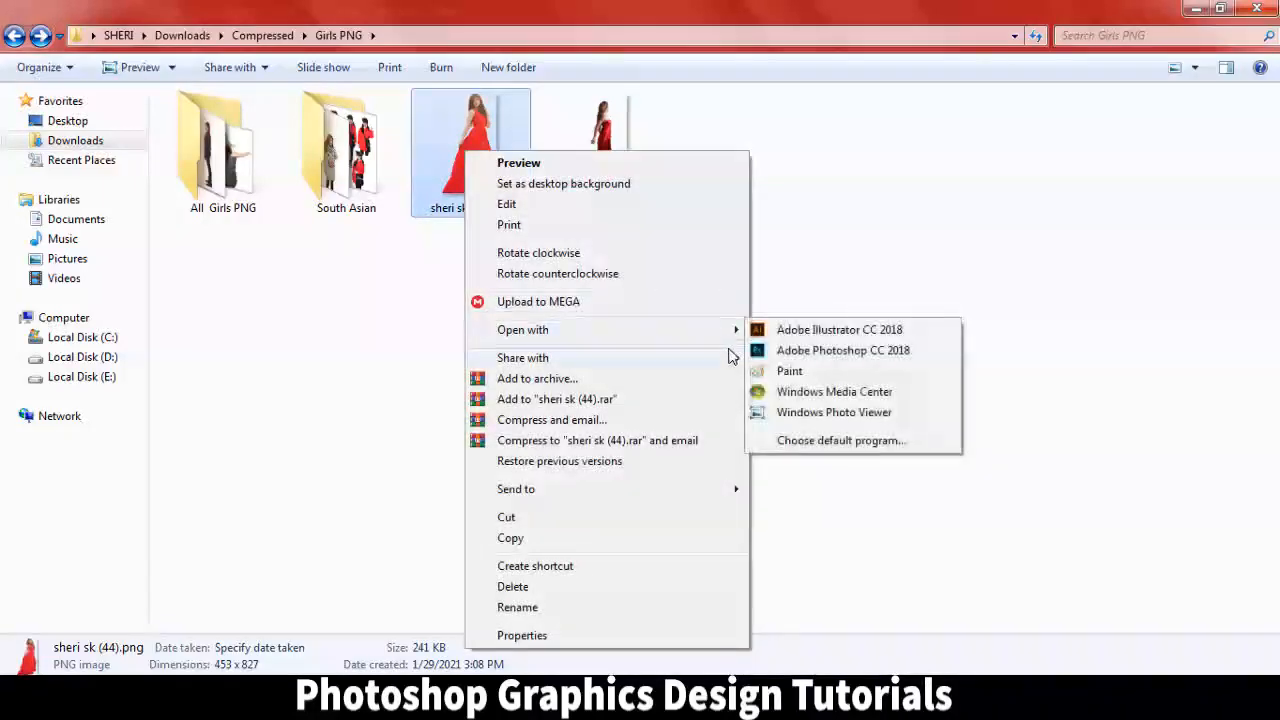
pyautogui.click(773, 351)
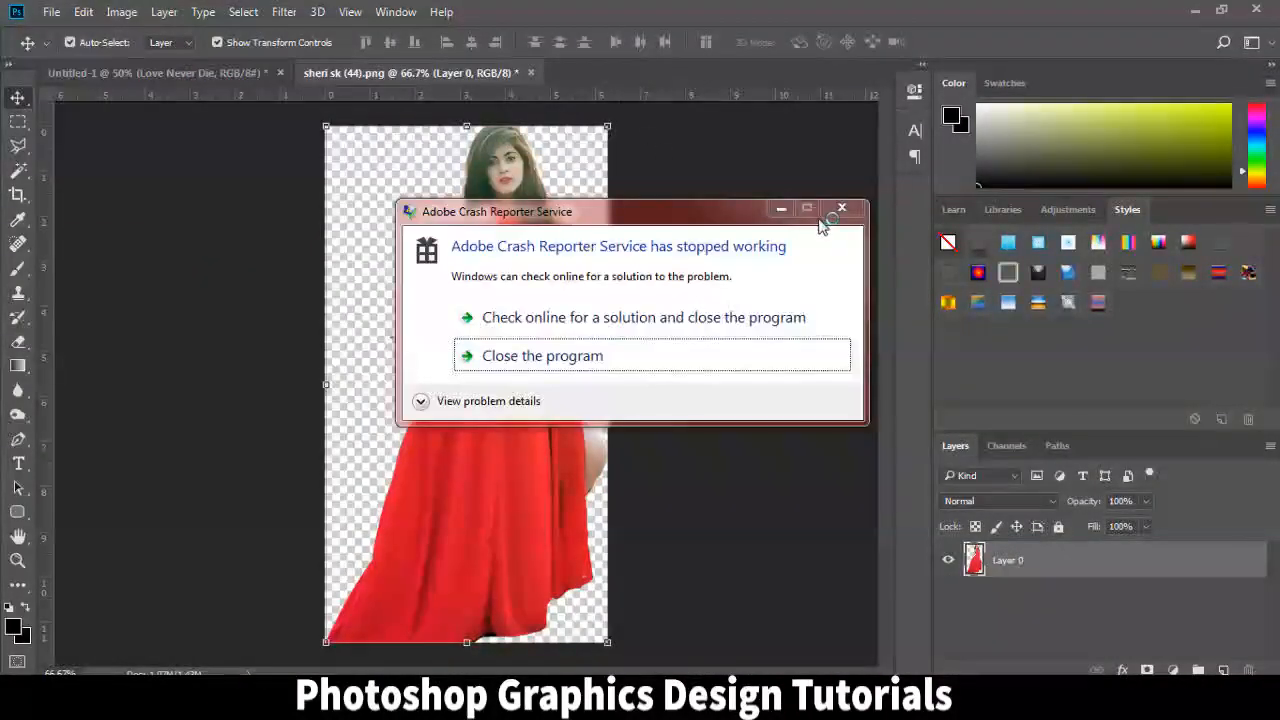
# Dismiss the crash reporter, float sheri sk (44).png in its own window and copy its woman onto the left side of Untitled-1
pyautogui.click(841, 208)
pyautogui.moveTo(505, 73); pyautogui.dragTo(806, 168)
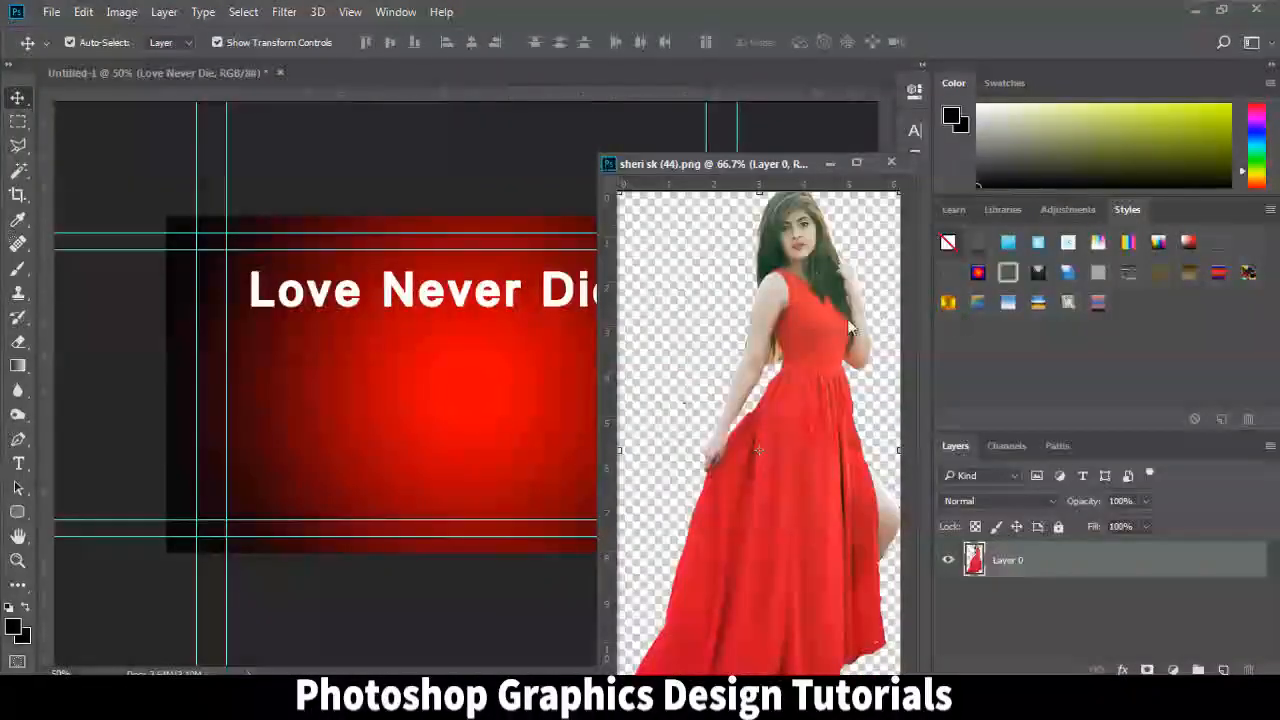
pyautogui.moveTo(745, 220); pyautogui.dragTo(298, 333)
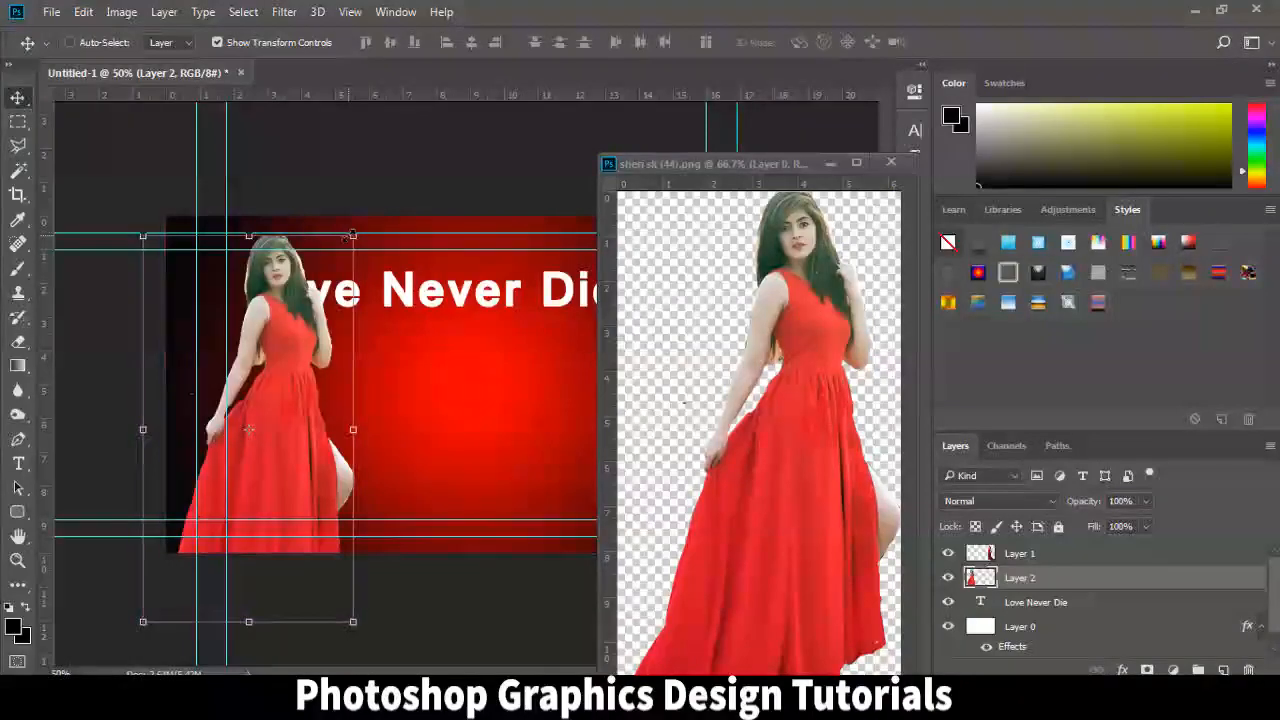
# Apply a Brightness/Contrast adjustment to Layer 2 with Brightness 9 and Contrast 7
pyautogui.click(164, 12)
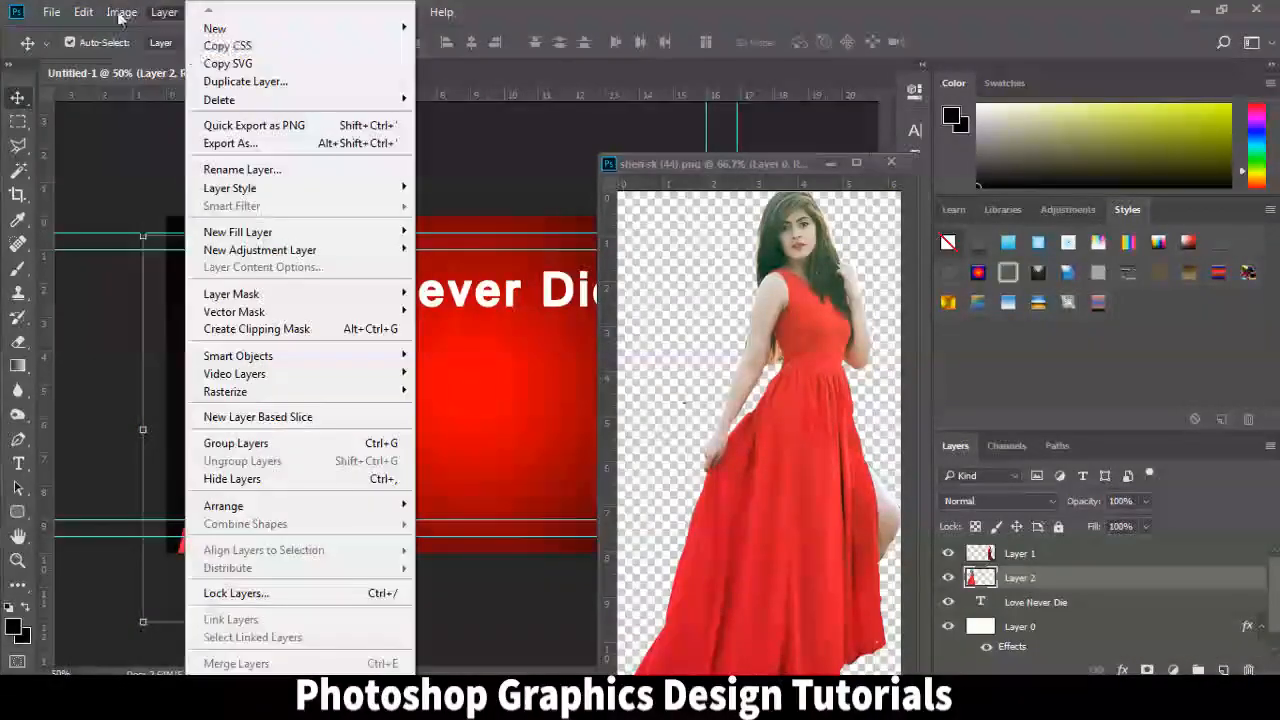
pyautogui.moveTo(121, 12)
pyautogui.moveTo(180, 59)
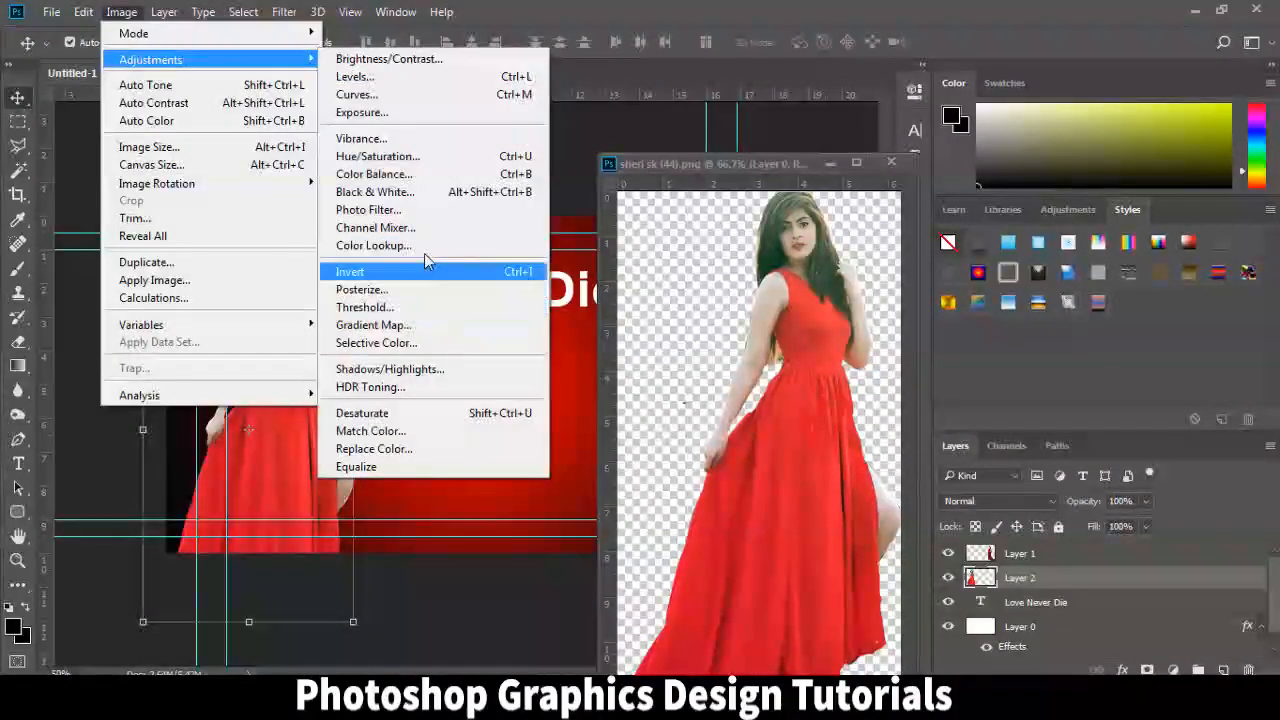
pyautogui.click(440, 60)
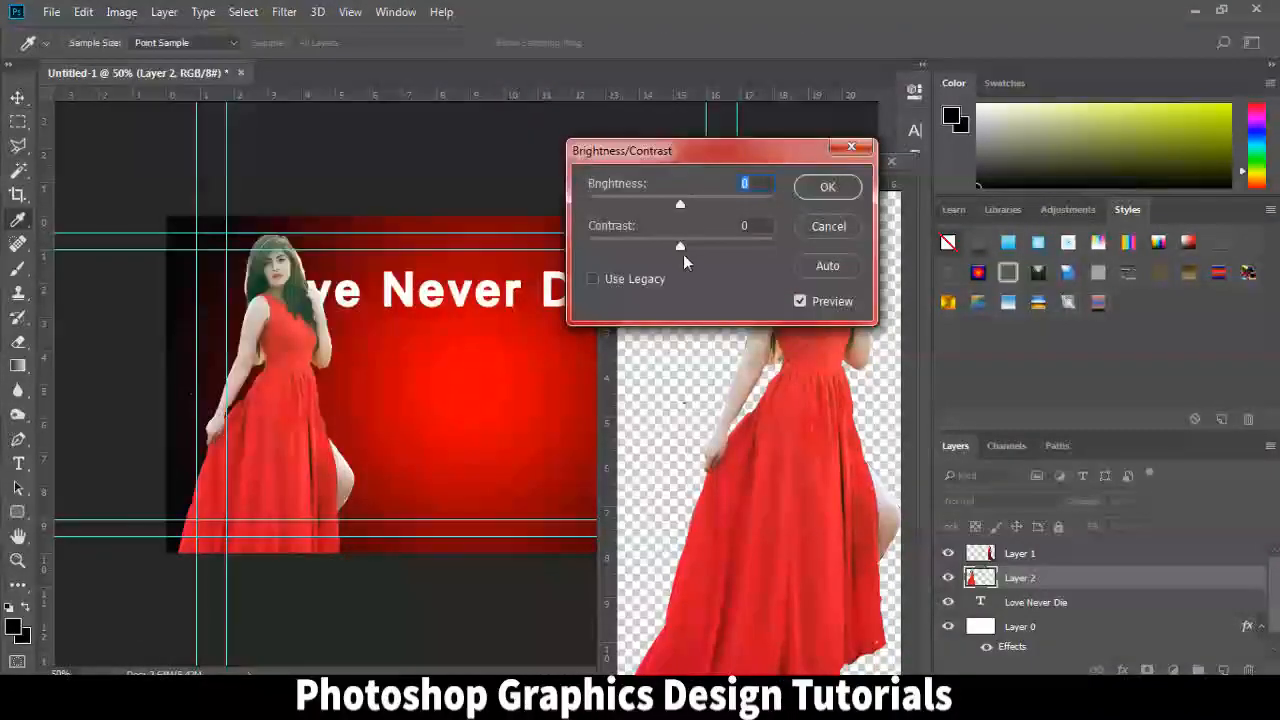
pyautogui.moveTo(680, 246); pyautogui.dragTo(607, 252)
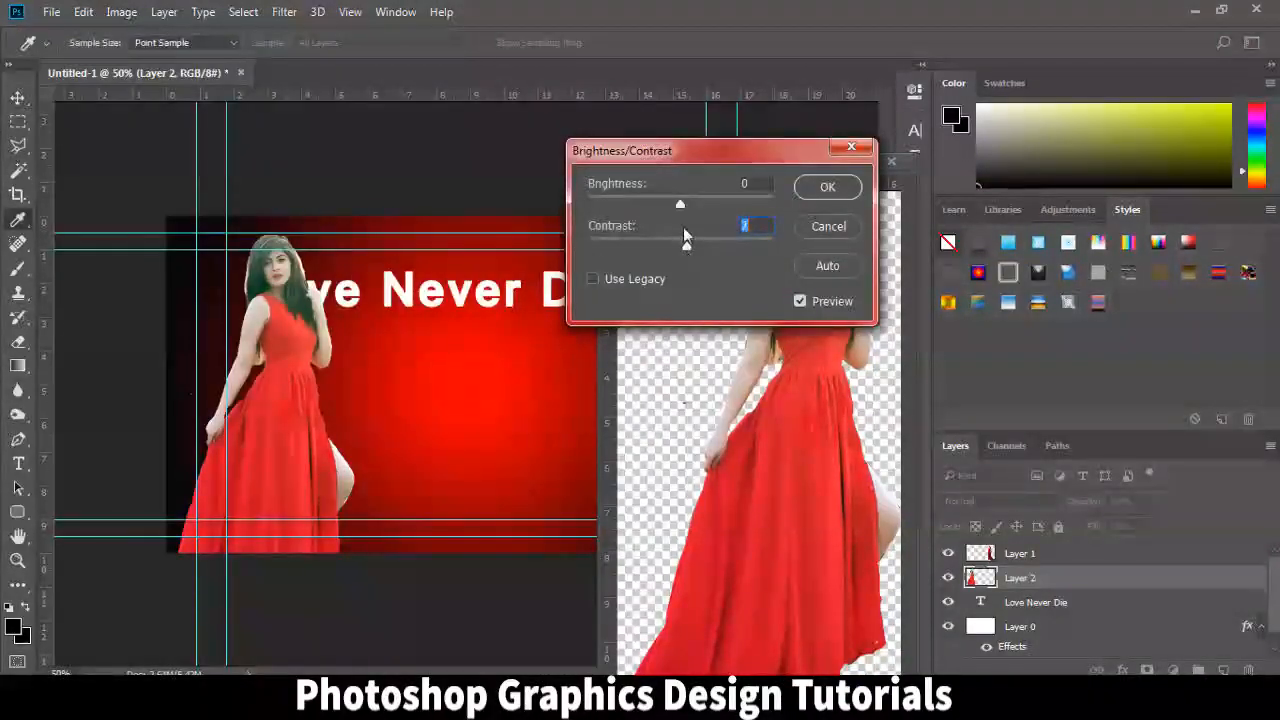
pyautogui.moveTo(680, 203)
pyautogui.mouseDown()
pyautogui.moveTo(668, 203)
pyautogui.moveTo(686, 201)
pyautogui.mouseUp()
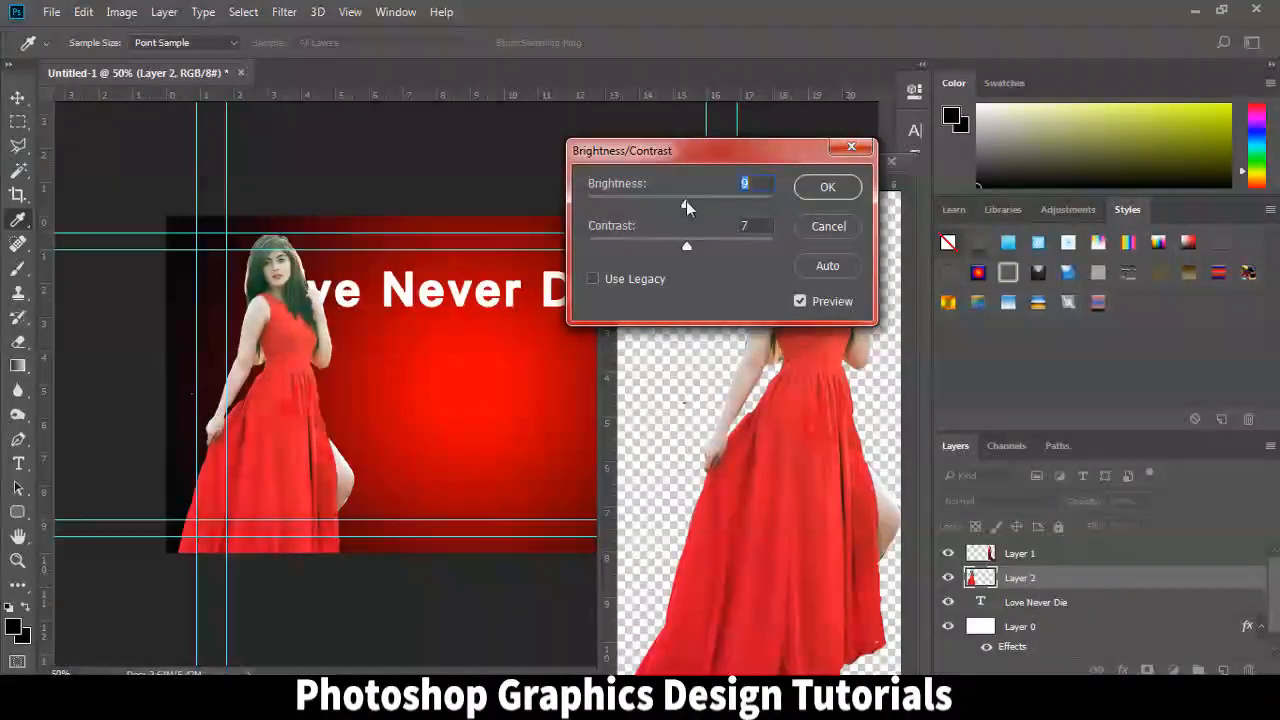
pyautogui.click(828, 187)
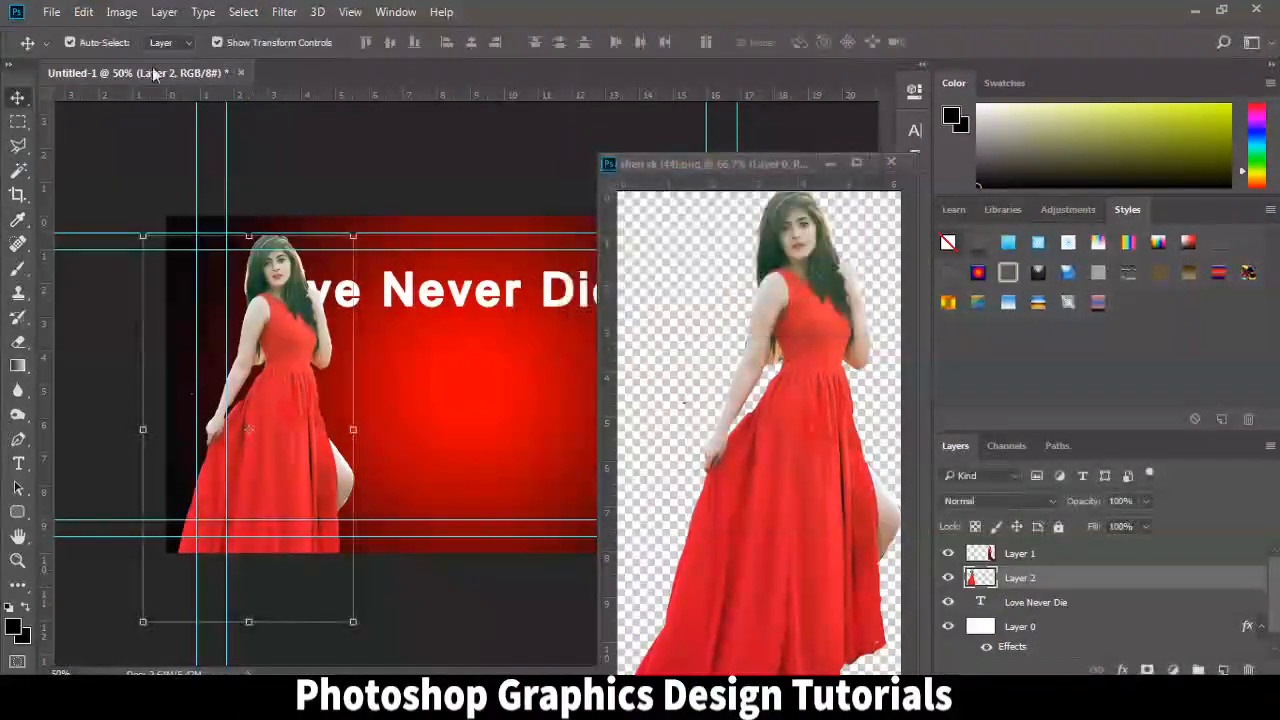
# Start a Selective Color adjustment on Layer 2 and raise the Black amount of the Reds to about +32%
pyautogui.click(121, 11)
pyautogui.moveTo(150, 60)
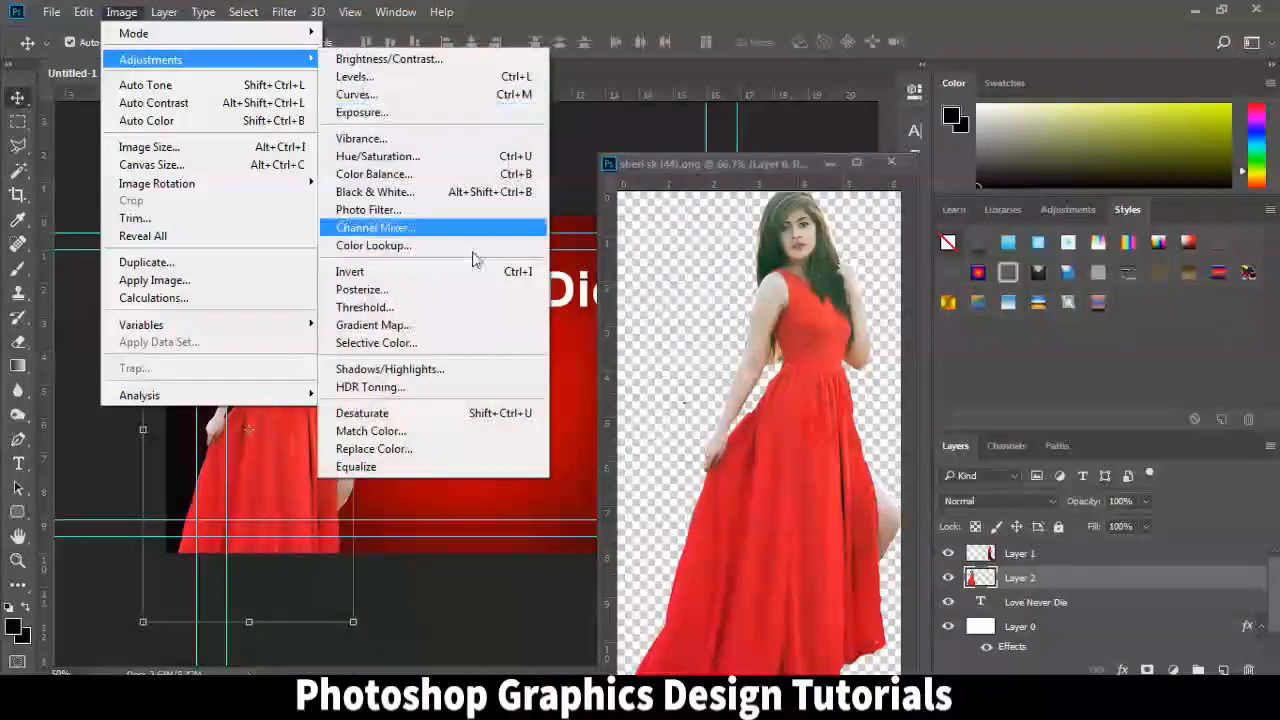
pyautogui.click(423, 337)
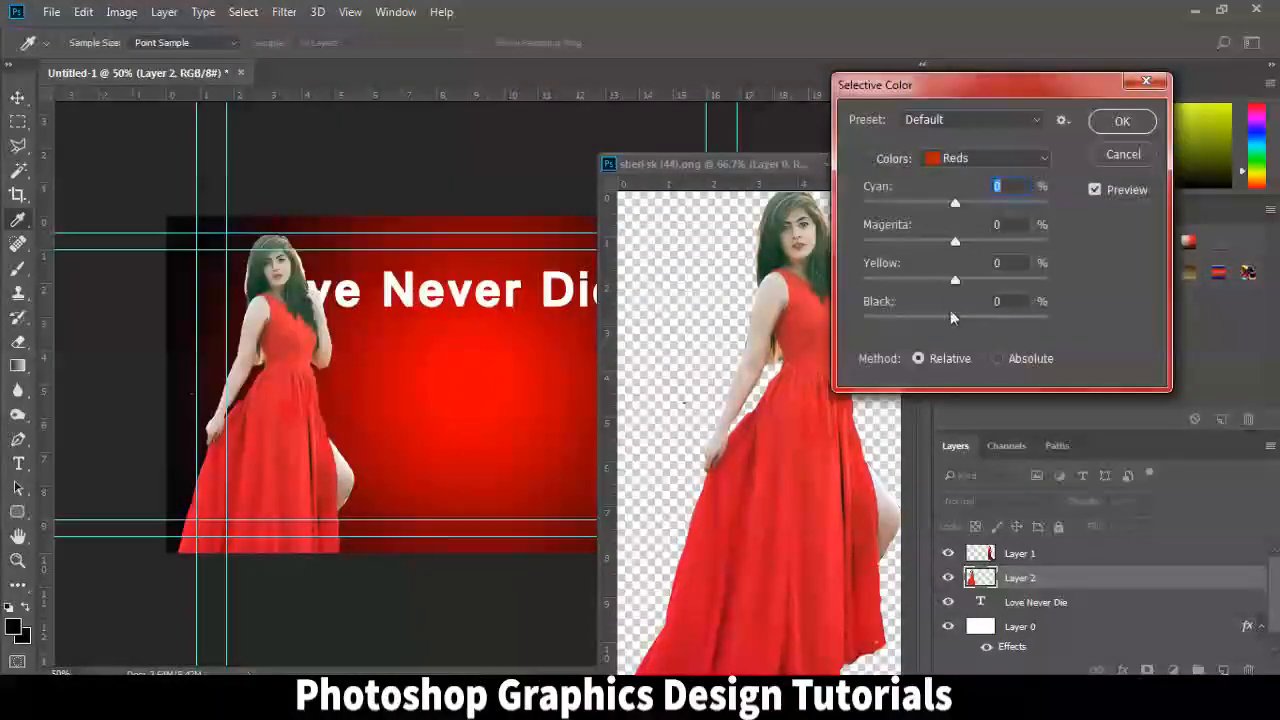
pyautogui.moveTo(953, 316); pyautogui.dragTo(995, 325)
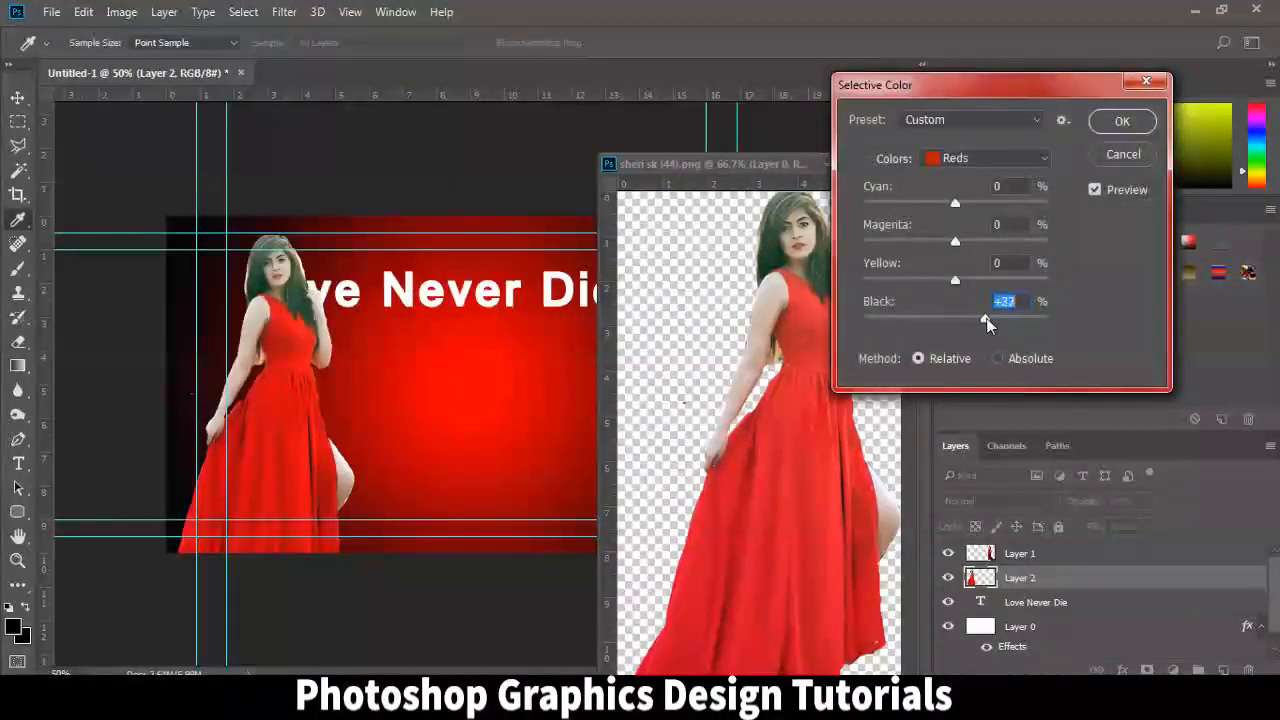
# Raise the Black amount to about +31% for Blacks and slightly for Neutrals, and apply the Selective Color adjustment
pyautogui.click(985, 158)
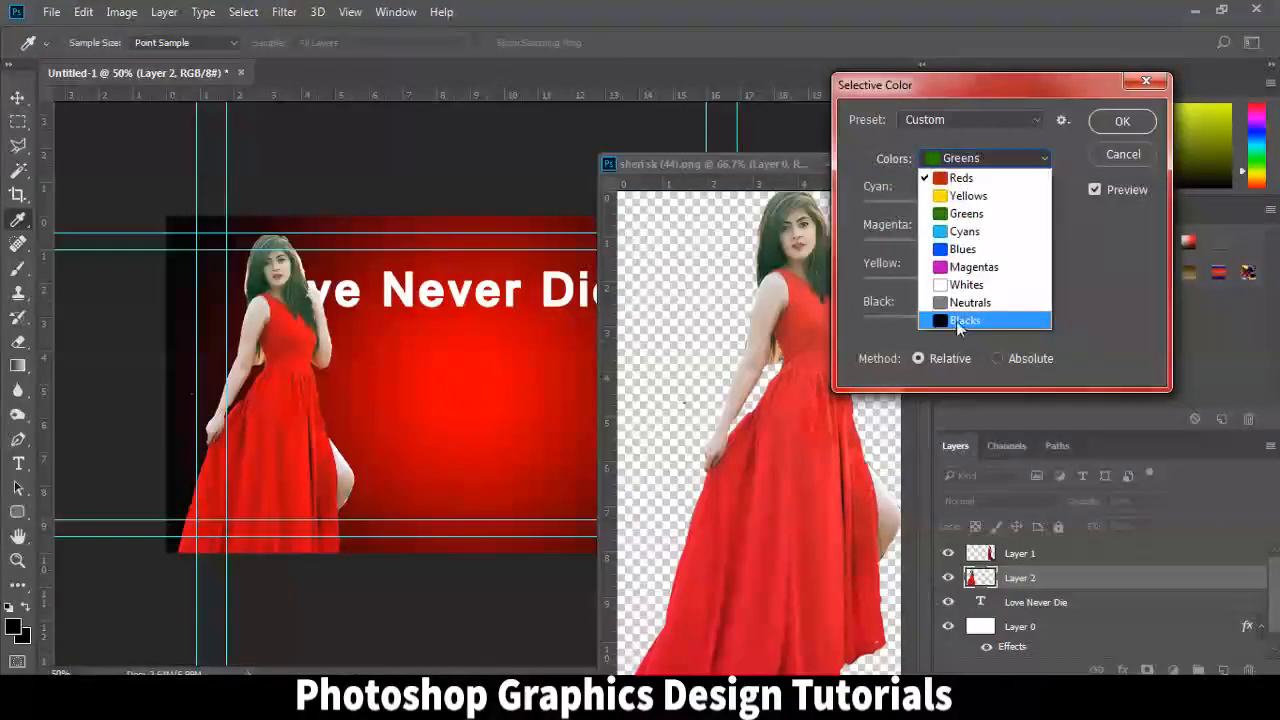
pyautogui.click(958, 321)
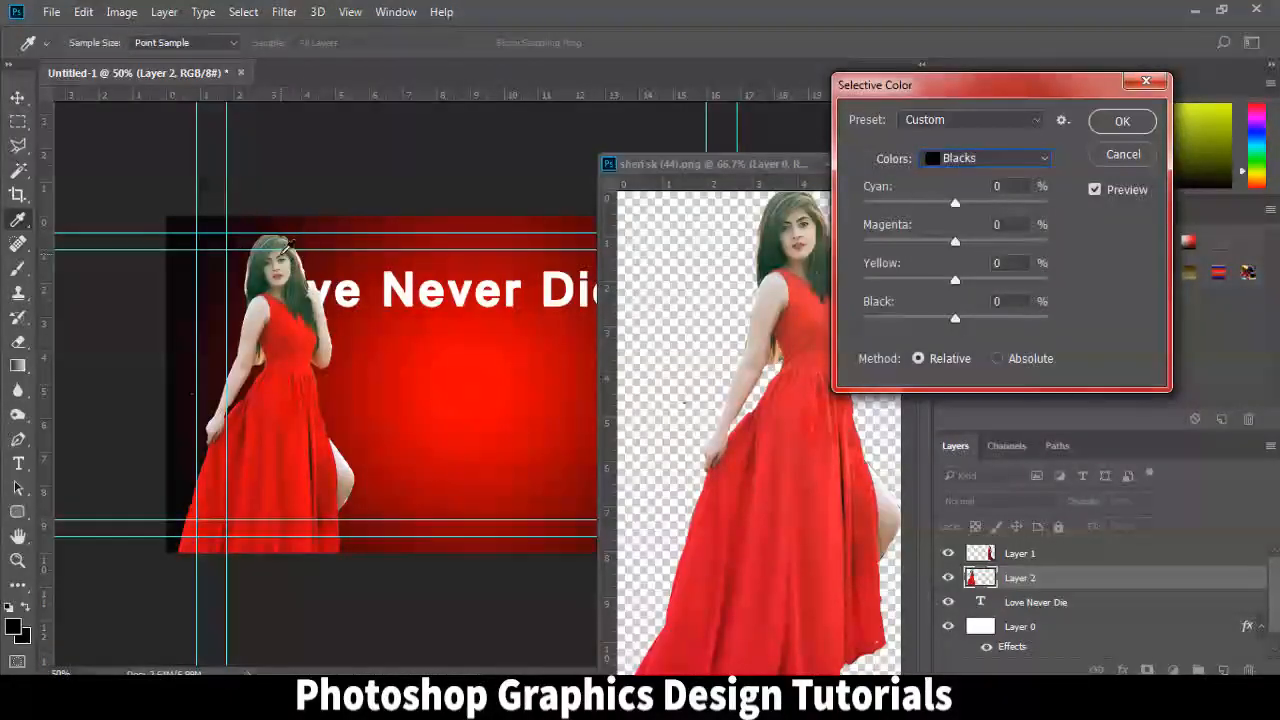
pyautogui.moveTo(955, 319); pyautogui.dragTo(984, 319)
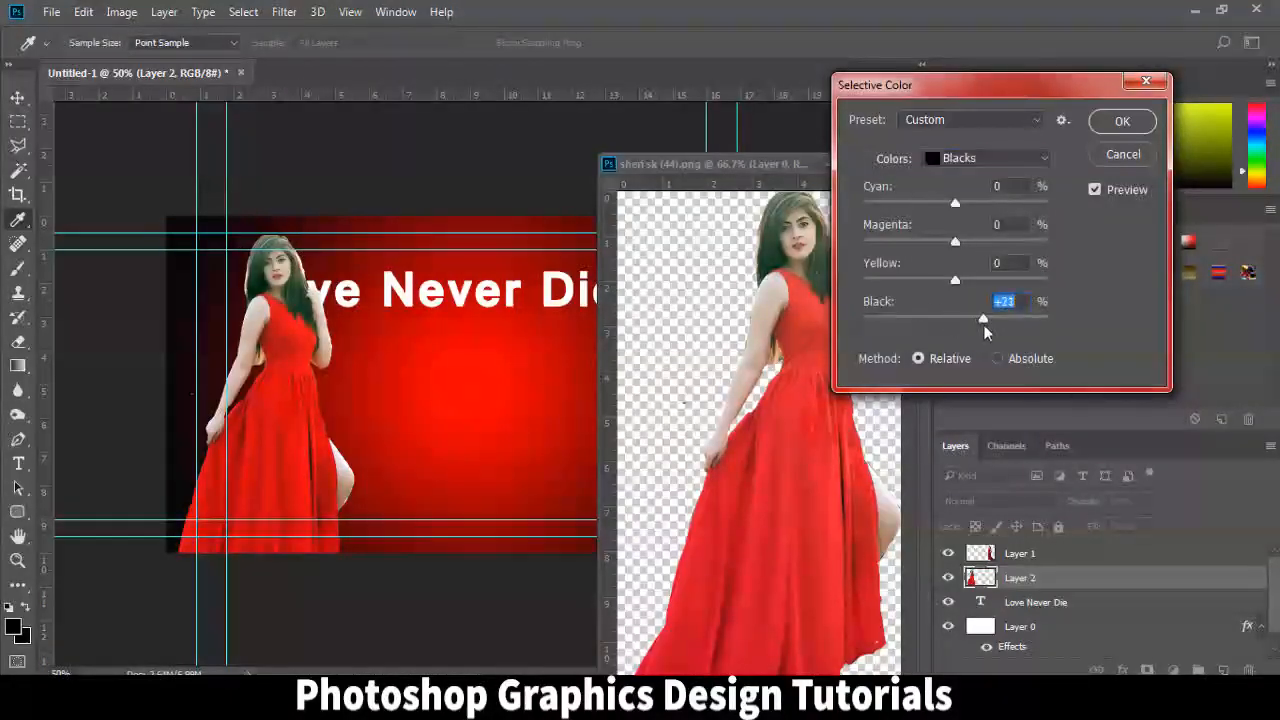
pyautogui.click(983, 162)
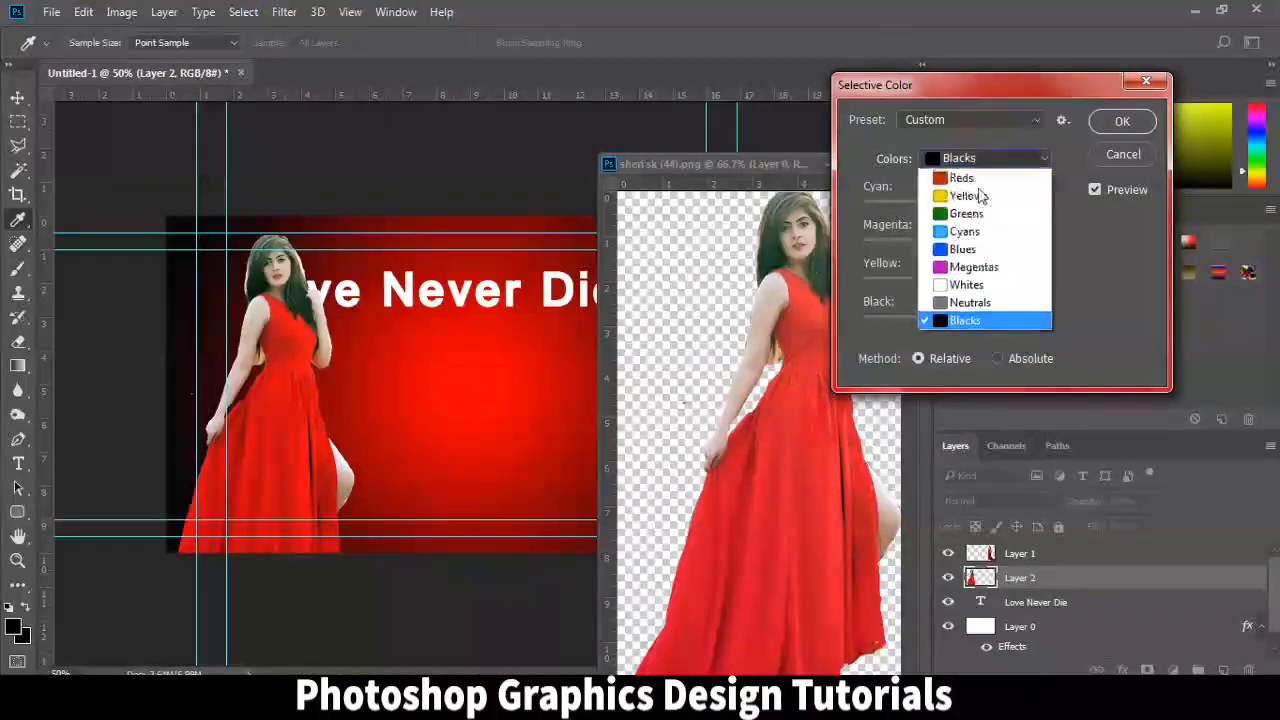
pyautogui.click(973, 305)
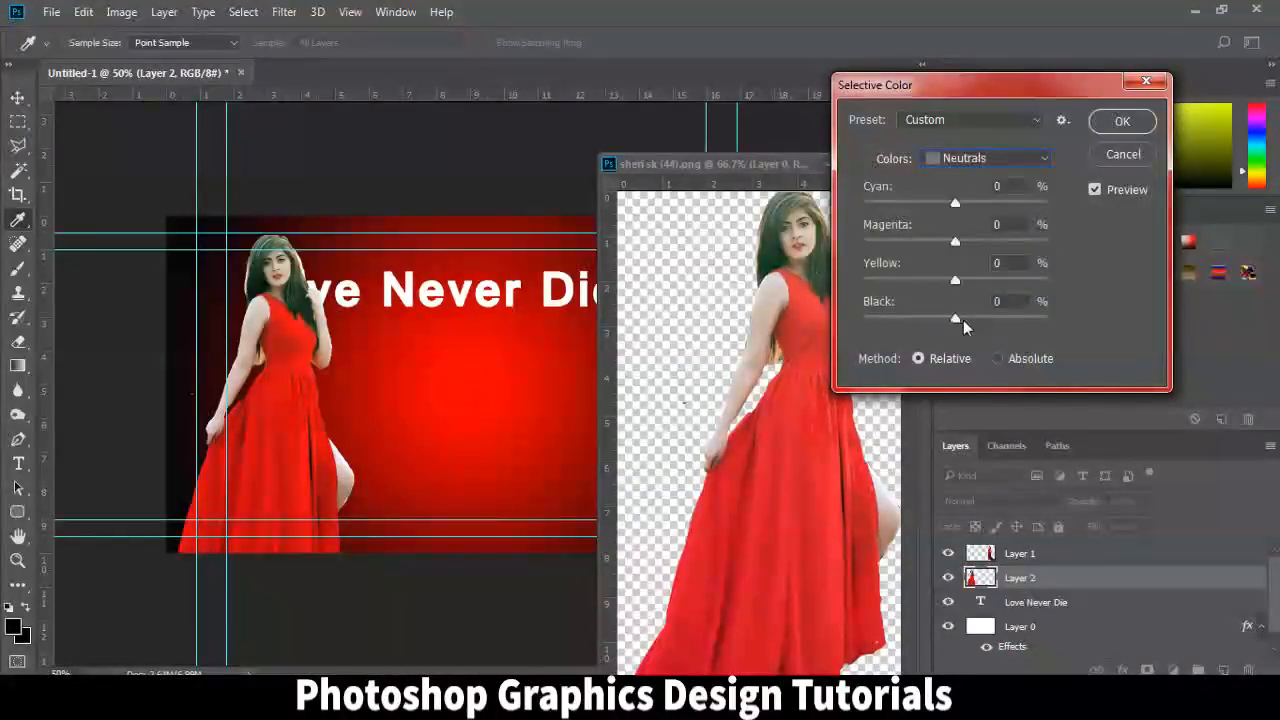
pyautogui.moveTo(963, 320); pyautogui.dragTo(968, 320)
pyautogui.press('Return')
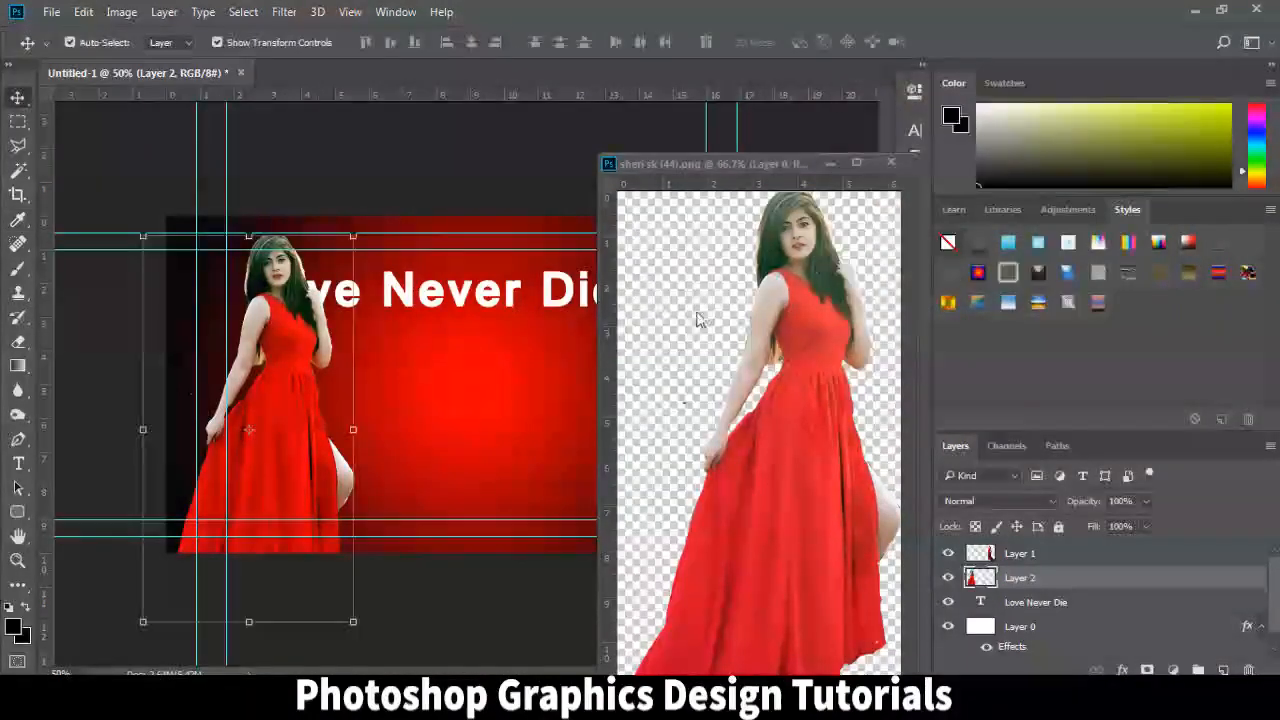
# Close sheri sk (44).png and save its changes
pyautogui.click(891, 162)
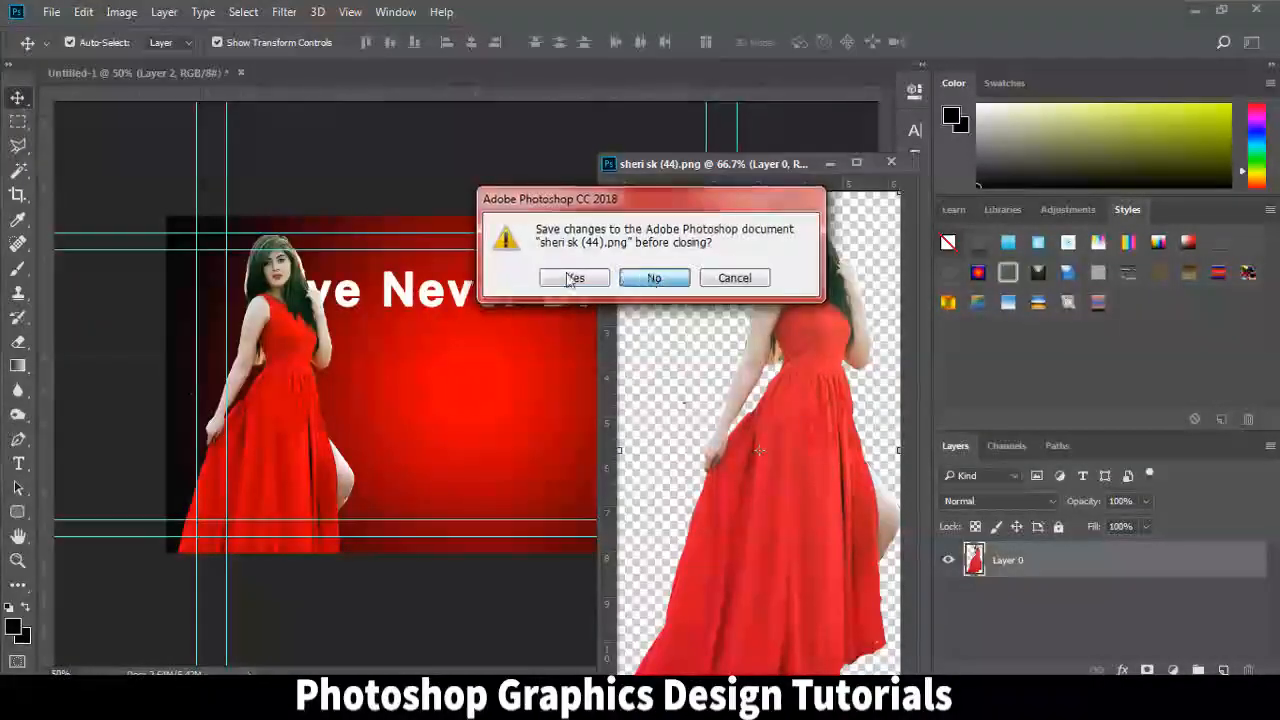
pyautogui.click(572, 279)
# Scale the woman on Layer 2 to the canvas height at its left edge, and move the Love Never Die text up beside her head
pyautogui.moveTo(280, 369); pyautogui.dragTo(316, 342)
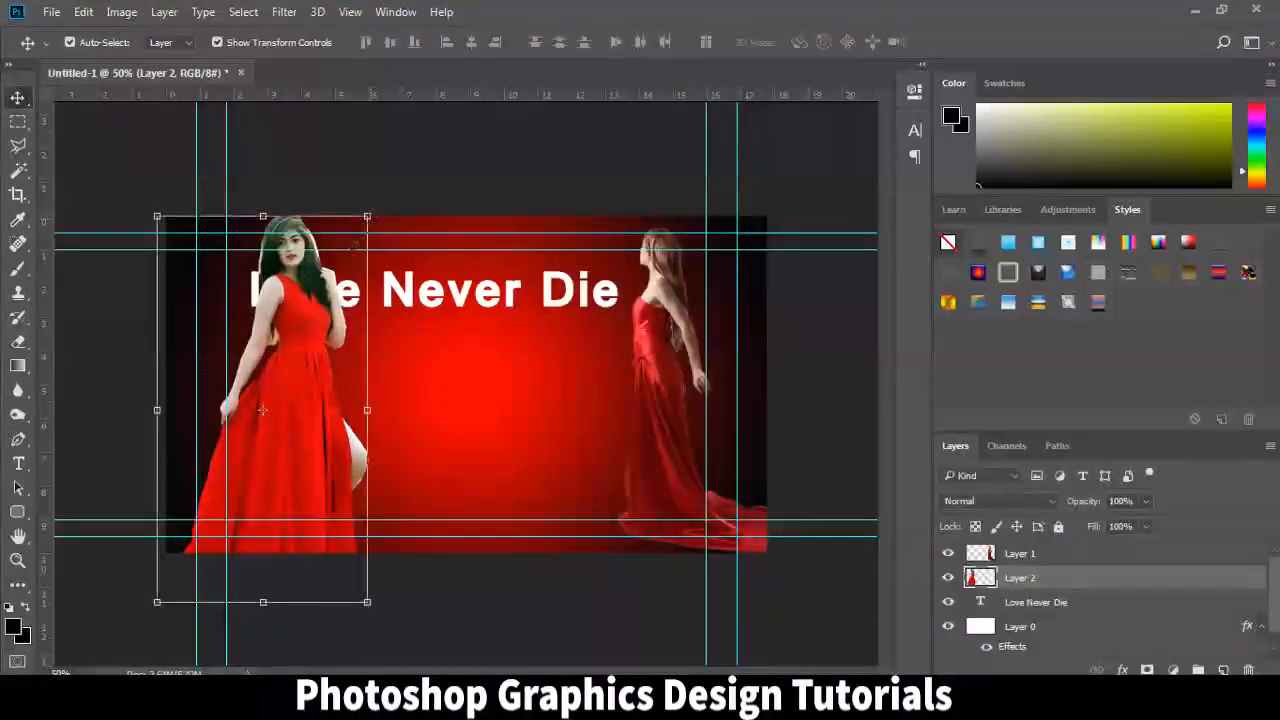
pyautogui.moveTo(367, 216); pyautogui.dragTo(342, 264)
pyautogui.moveTo(286, 366); pyautogui.dragTo(296, 314)
pyautogui.press('Return')
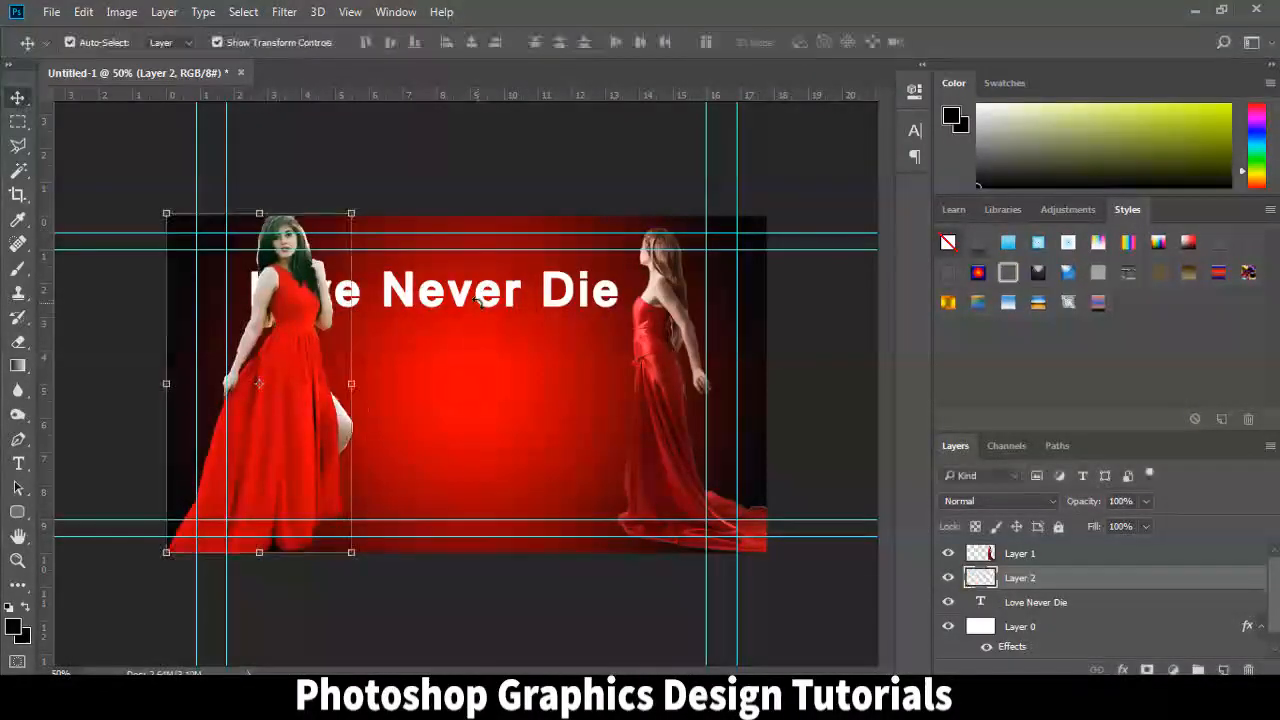
pyautogui.moveTo(502, 300); pyautogui.dragTo(570, 252)
pyautogui.click(422, 308)
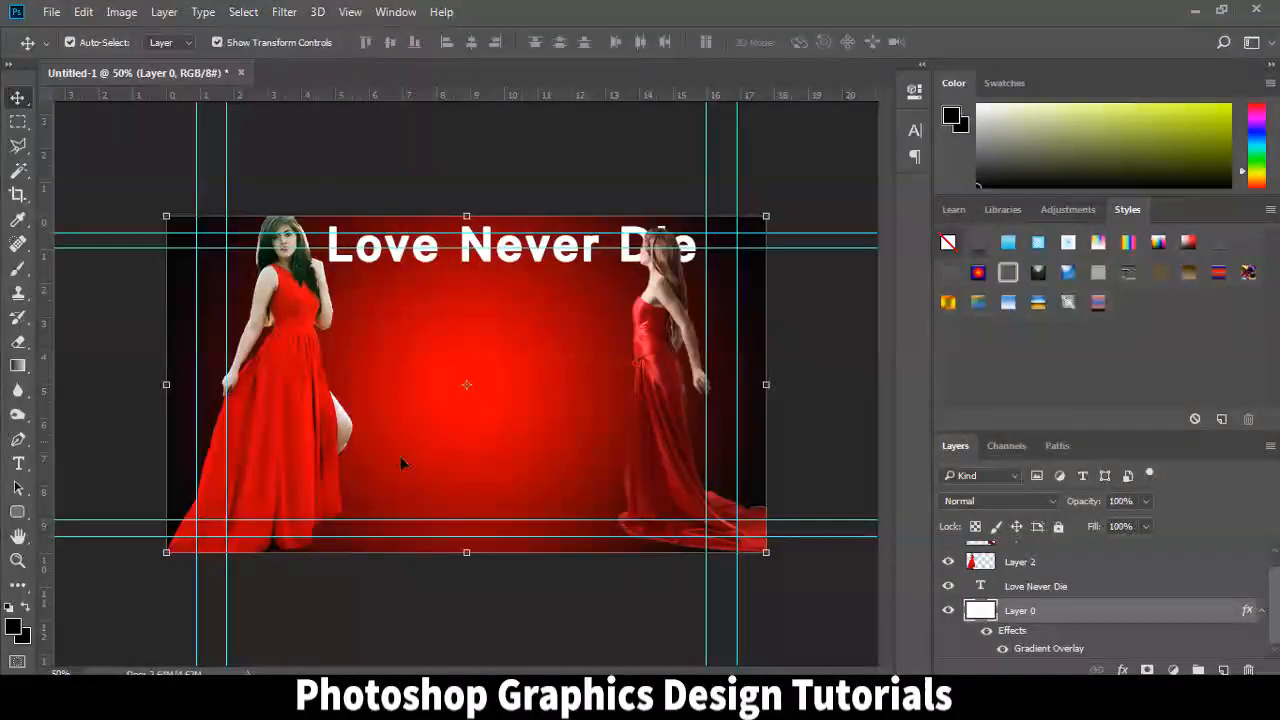
# Close the thumbnail without saving and create a new HDV/HDTV 720p document of 1280 x 720 px at 72 ppi
pyautogui.click(241, 74)
pyautogui.click(659, 279)
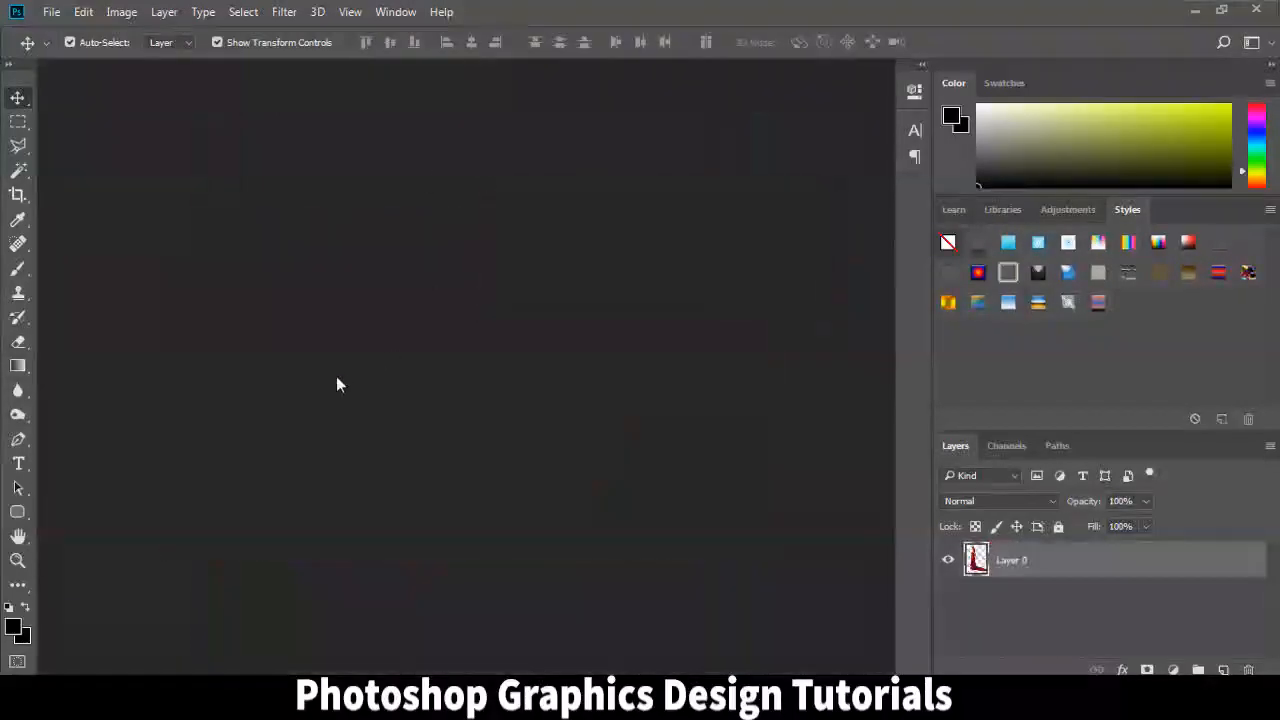
pyautogui.click(51, 12)
pyautogui.click(62, 31)
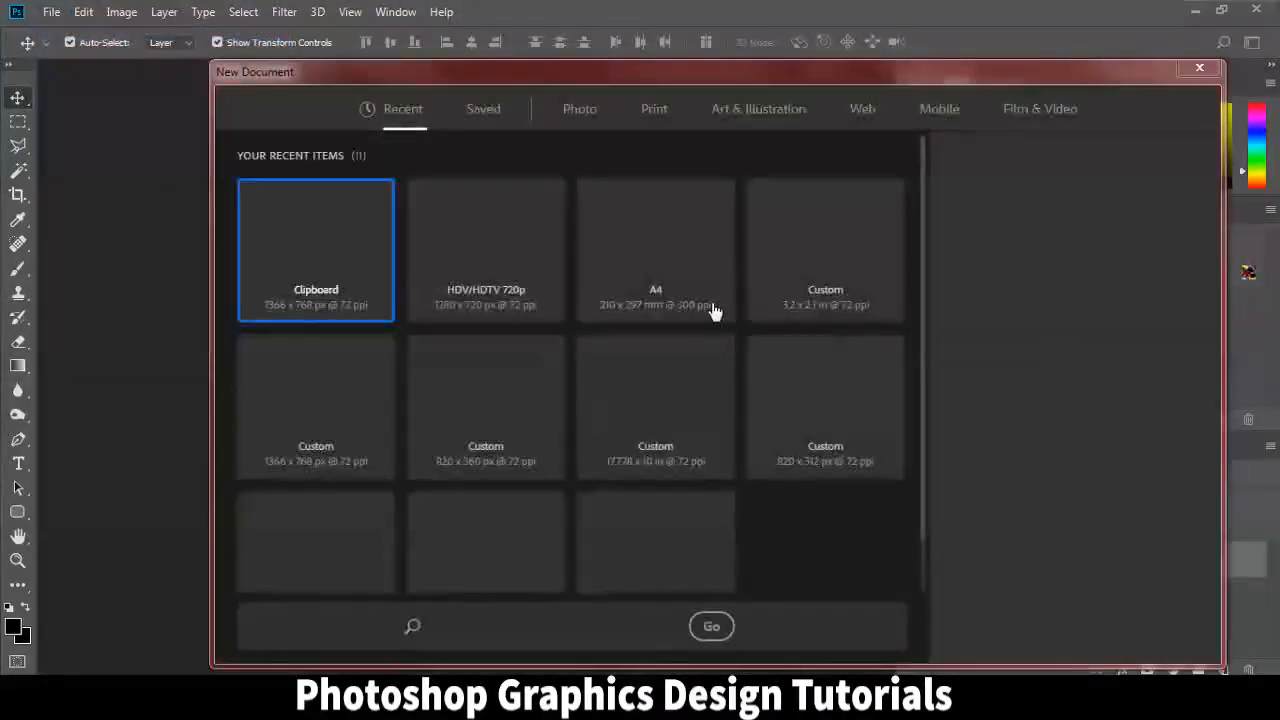
pyautogui.click(486, 278)
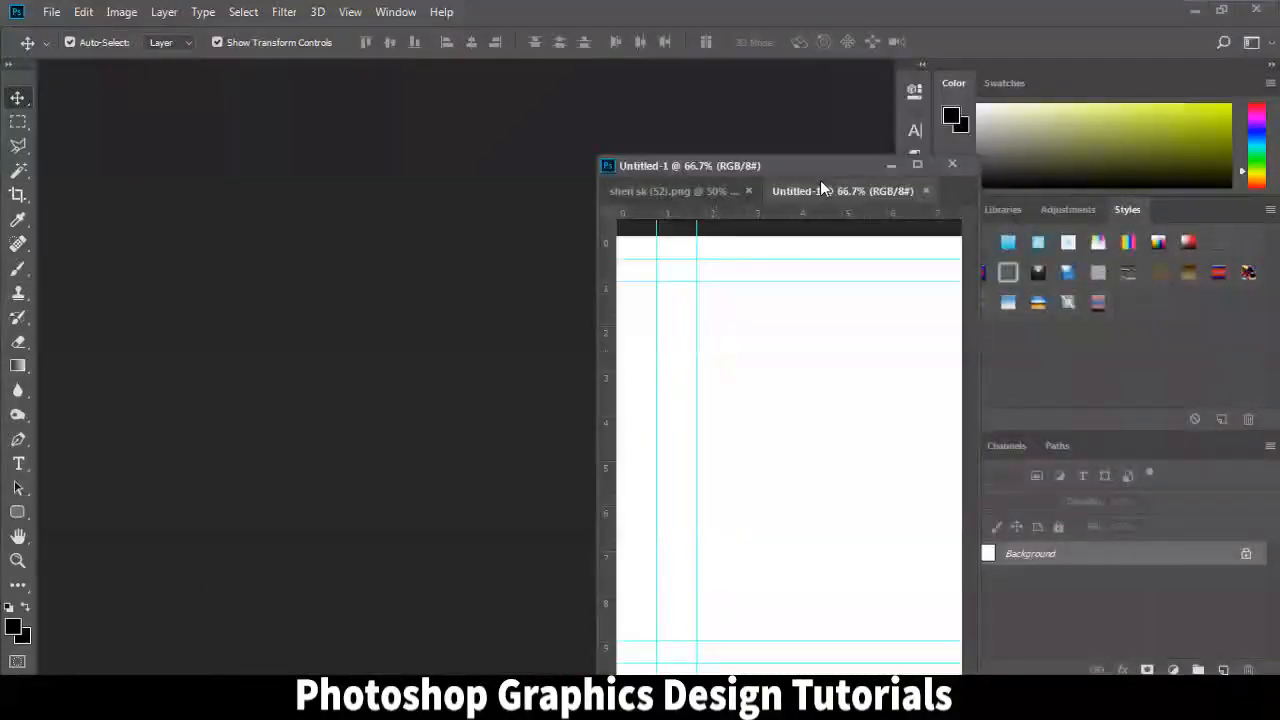
# Float the new Untitled-1 document in its own window and close sheri sk (52).png without saving
pyautogui.moveTo(820, 189); pyautogui.dragTo(275, 115)
pyautogui.click(952, 164)
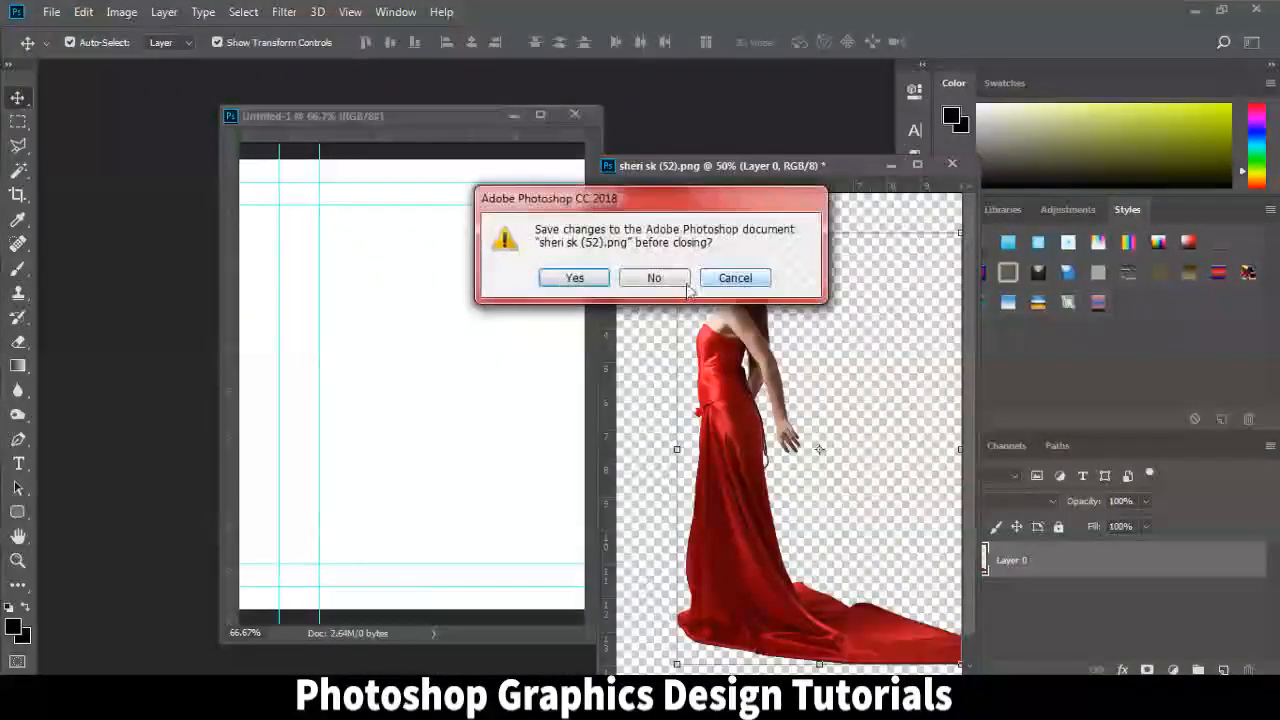
pyautogui.click(686, 284)
# Open By Sheri Sk (37).jpg from the Poster Girl 55sk folder
pyautogui.hotkey('ctrl', '-')
pyautogui.hotkey('ctrl', '-')
pyautogui.hotkey('ctrl', '-')
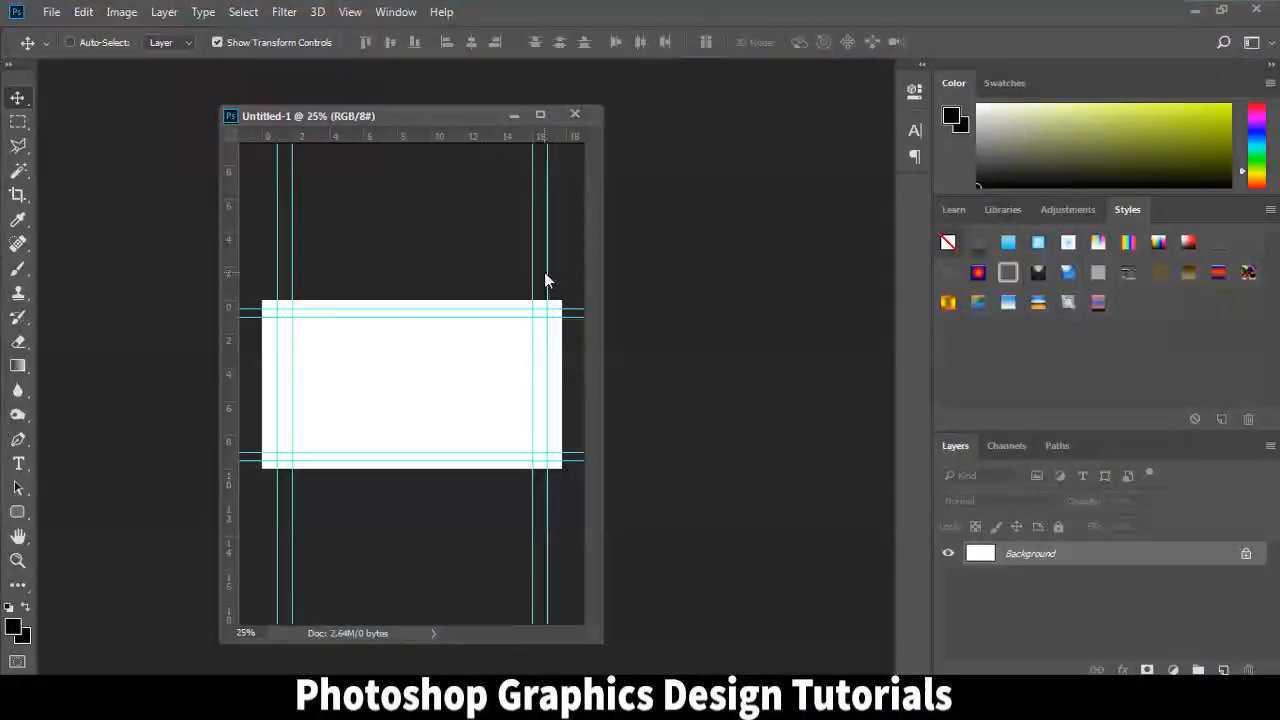
pyautogui.hotkey('ctrl', '-')
pyautogui.hotkey('ctrl', '-')
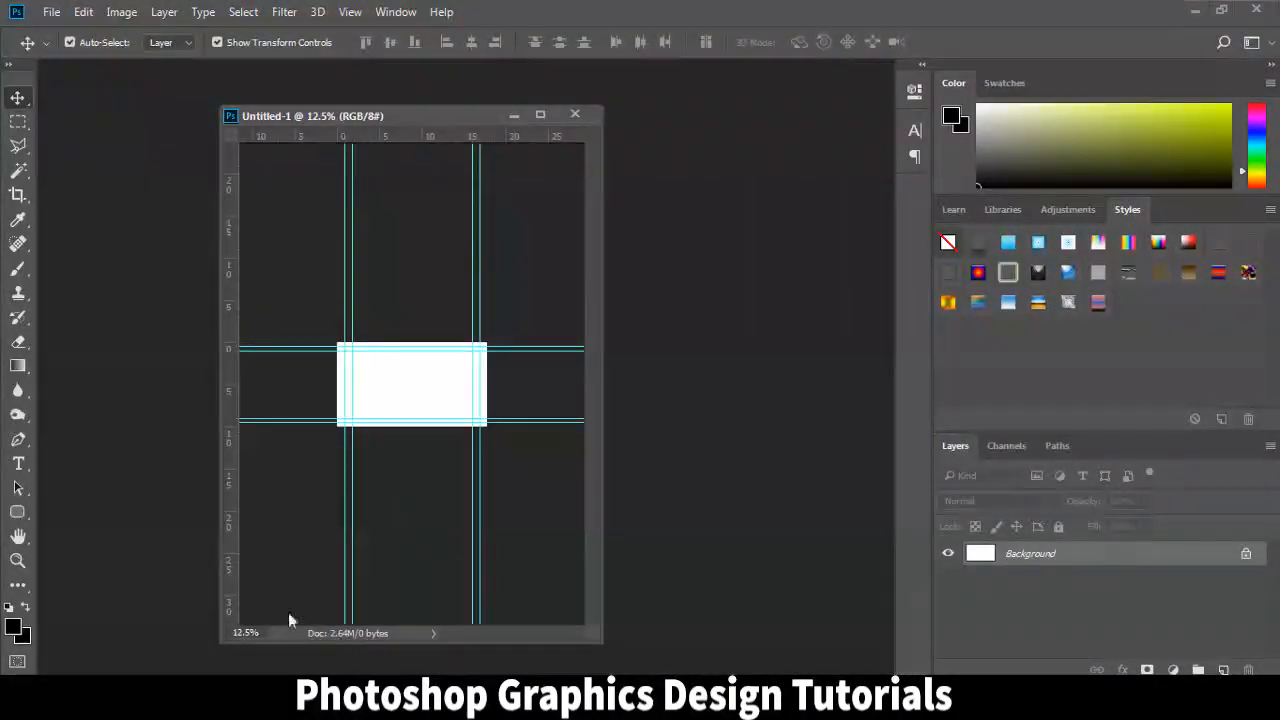
pyautogui.hotkey('ctrl', 'o')
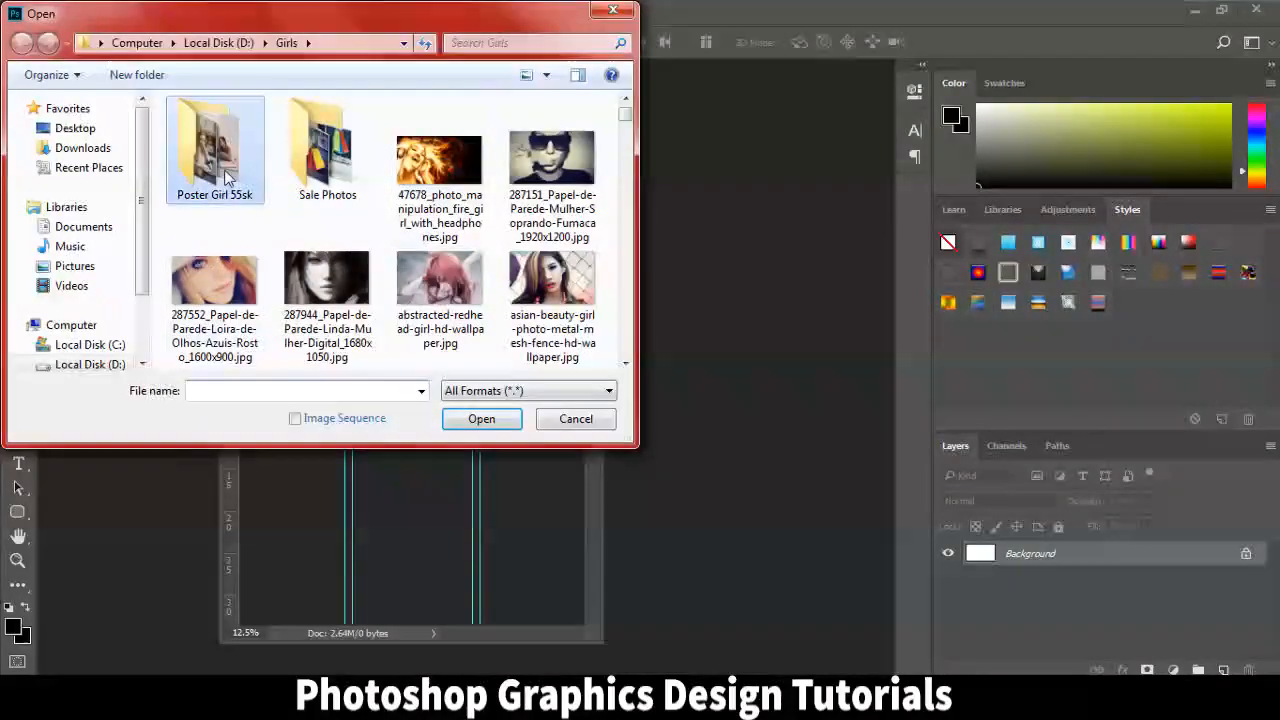
pyautogui.doubleClick(225, 177)
pyautogui.scroll(-10, 374, 206)
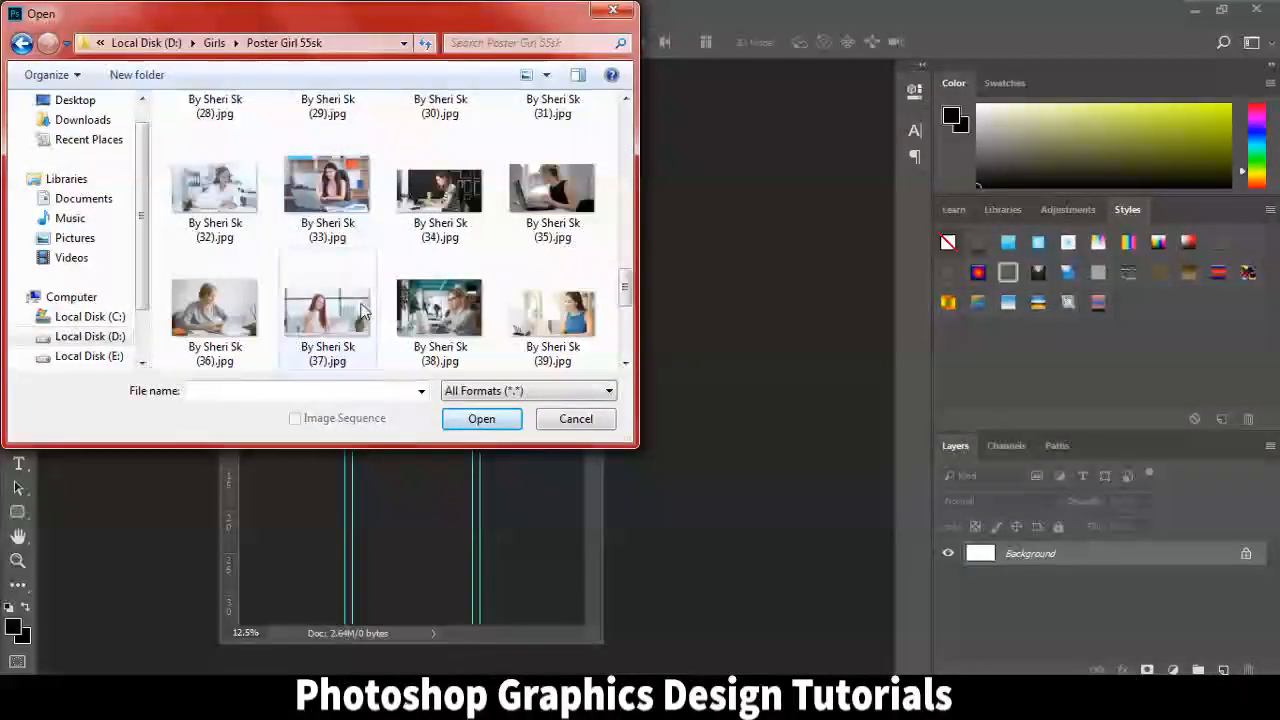
pyautogui.click(340, 318)
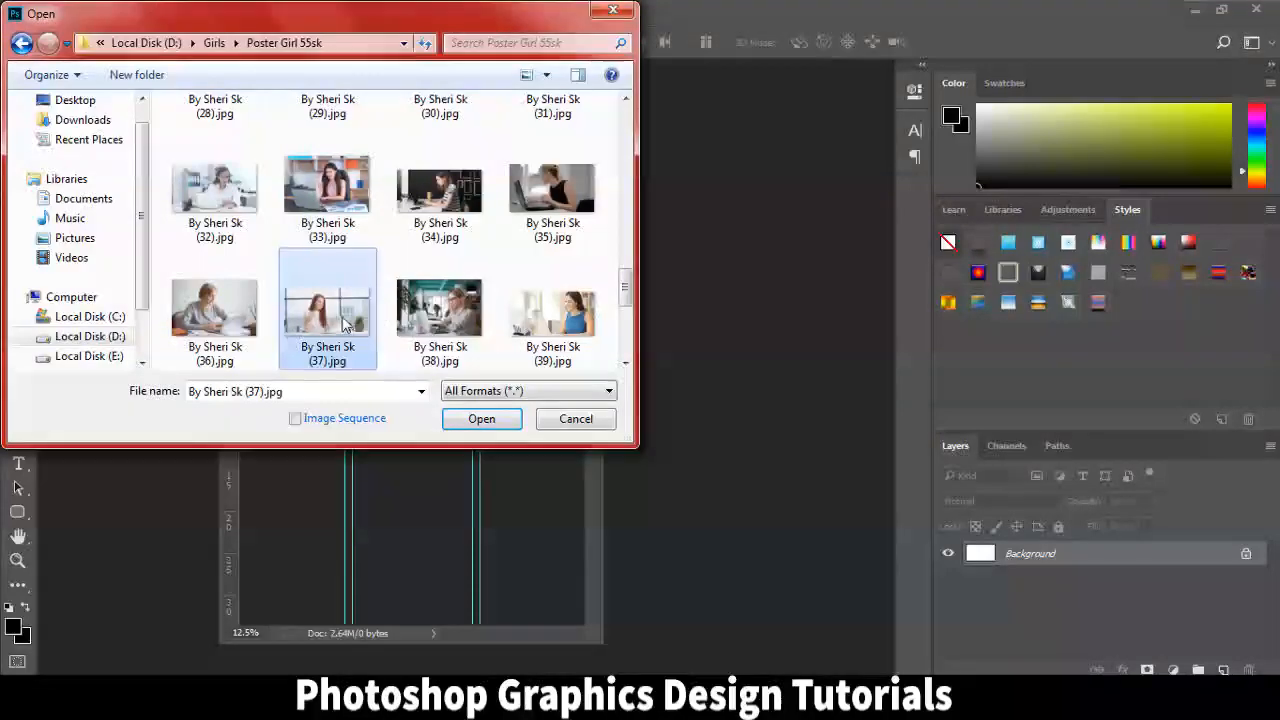
pyautogui.doubleClick(343, 318)
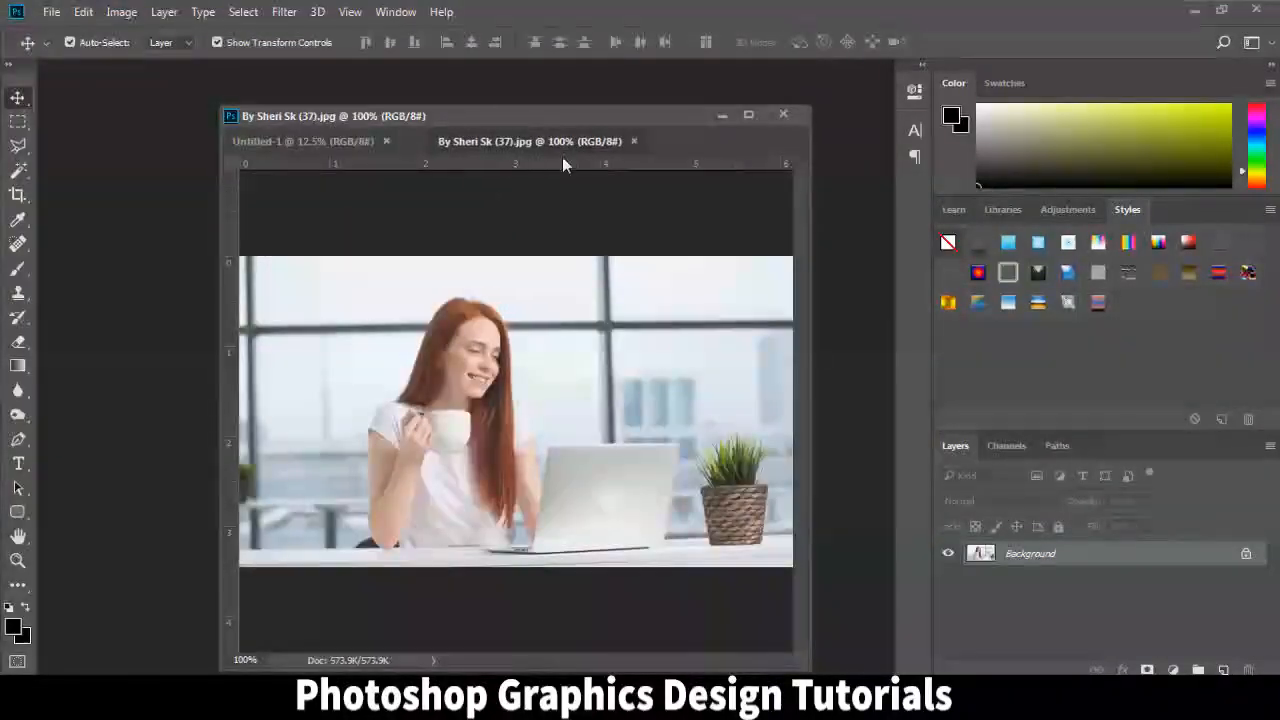
# Float the office photo's window, copy the photo into Untitled-1 and enlarge it until it covers the whole canvas
pyautogui.moveTo(562, 150); pyautogui.dragTo(569, 178)
pyautogui.moveTo(646, 398); pyautogui.dragTo(664, 476)
pyautogui.hotkey('ctrl', '+')
pyautogui.hotkey('ctrl', '+')
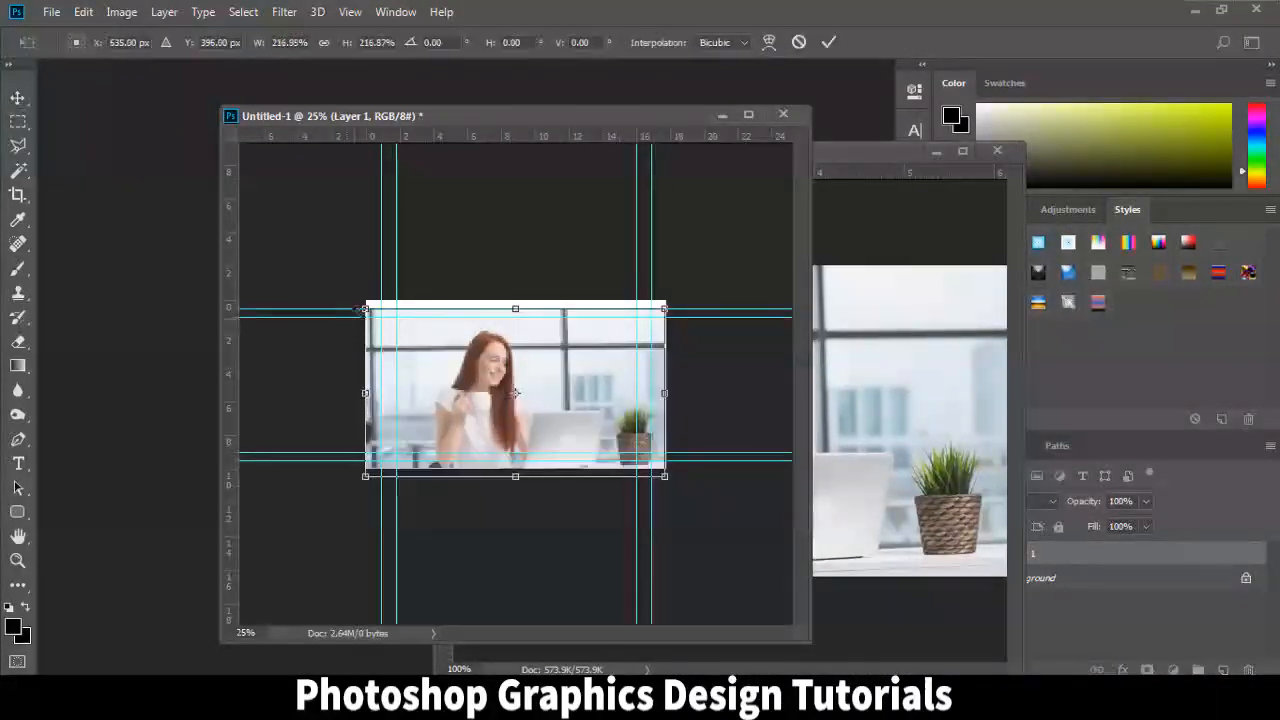
pyautogui.moveTo(362, 308); pyautogui.dragTo(339, 291)
pyautogui.press('Return')
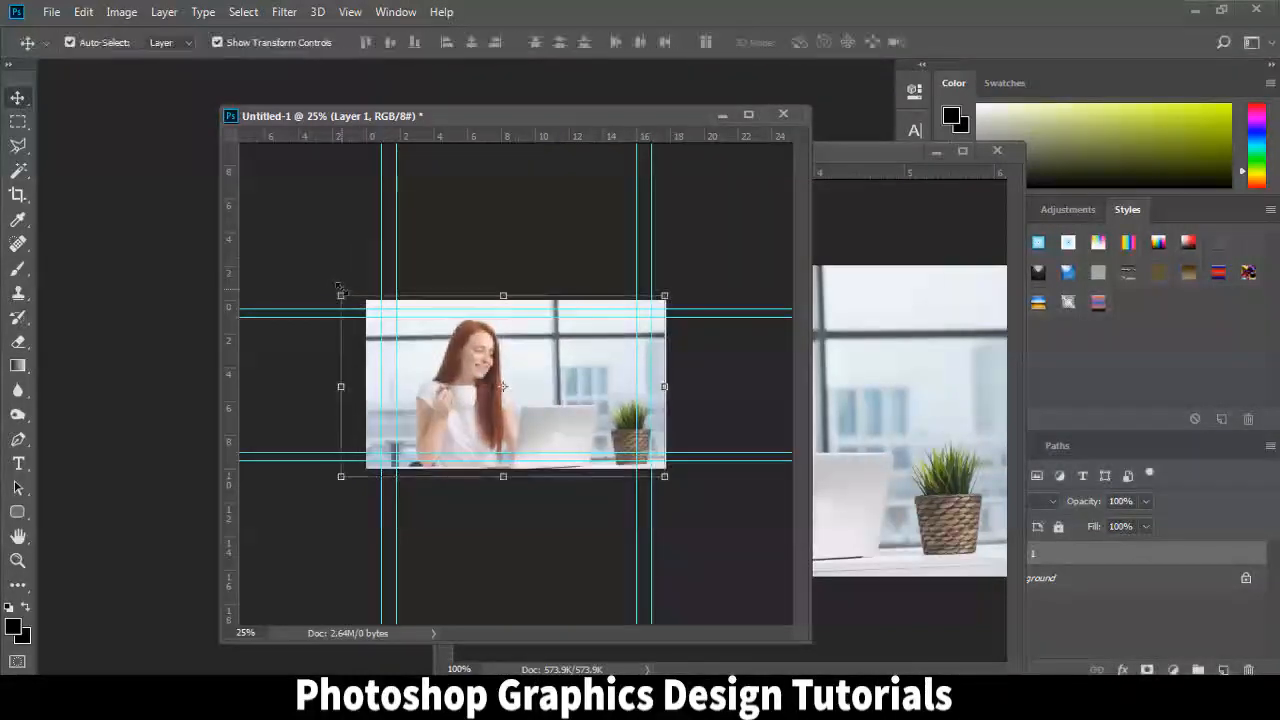
# Nudge the office photo slightly on the canvas and deselect its layer
pyautogui.press('ctrl')
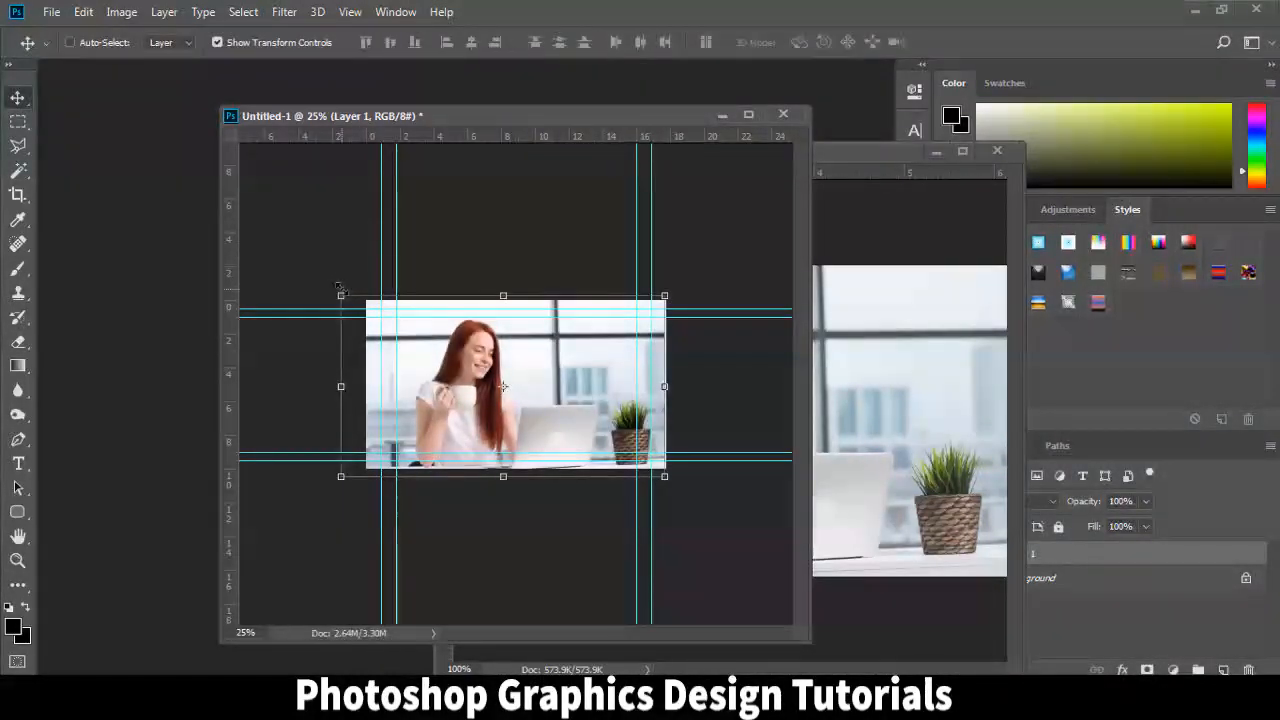
pyautogui.hotkey('ctrl', '+')
pyautogui.moveTo(464, 352); pyautogui.dragTo(467, 355)
pyautogui.click(560, 236)
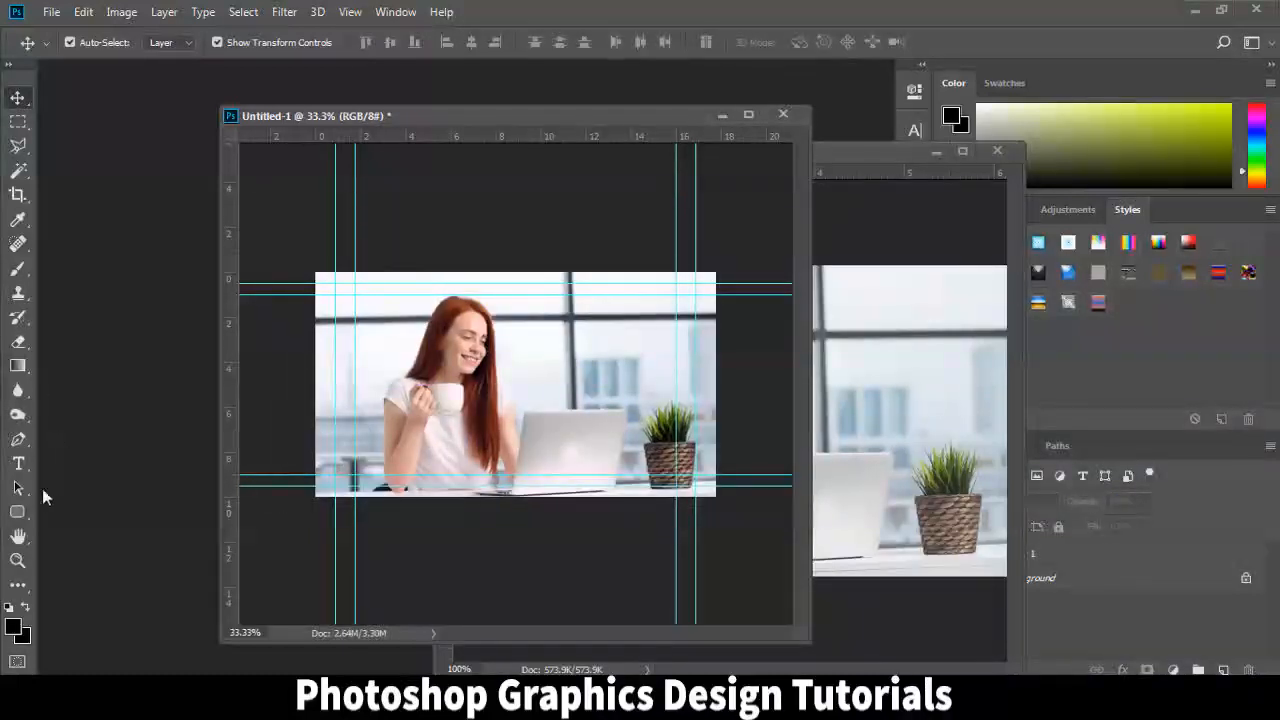
# Add the heading "Join Our Channel" in the upper area beside the woman and colour it black (000000)
pyautogui.click(19, 466)
pyautogui.click(517, 310)
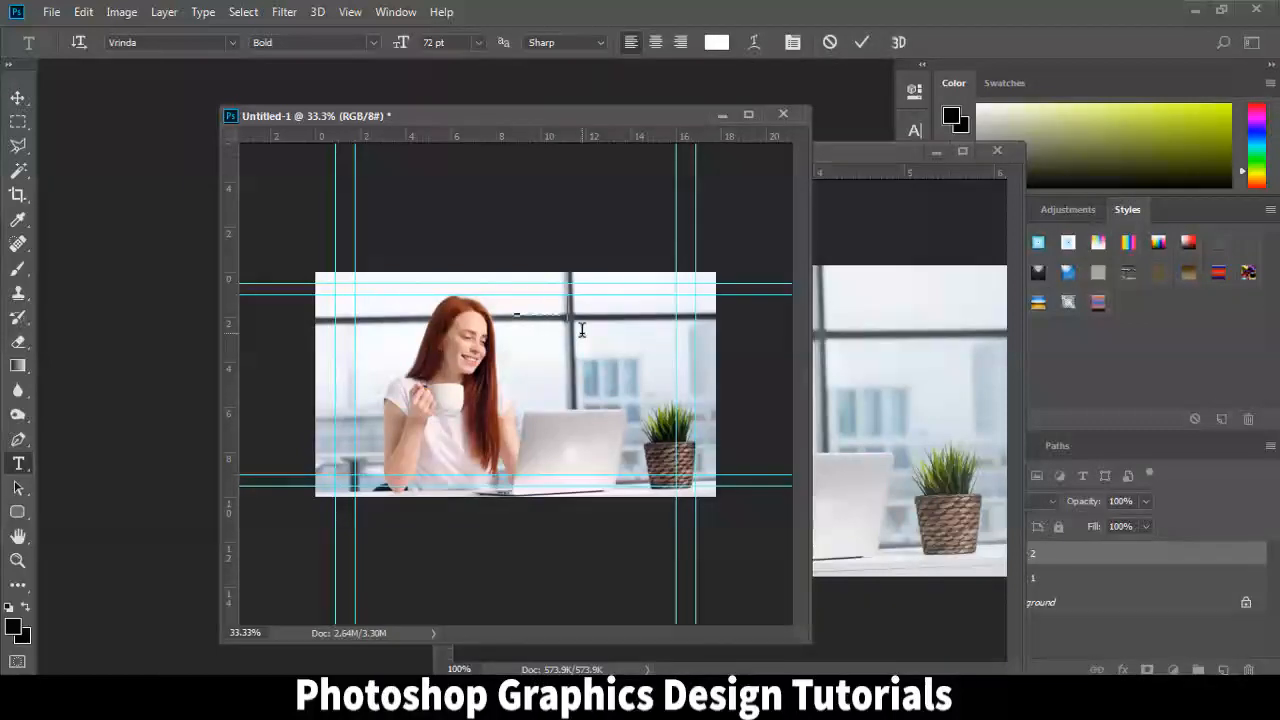
pyautogui.write('Join Our Webinar')
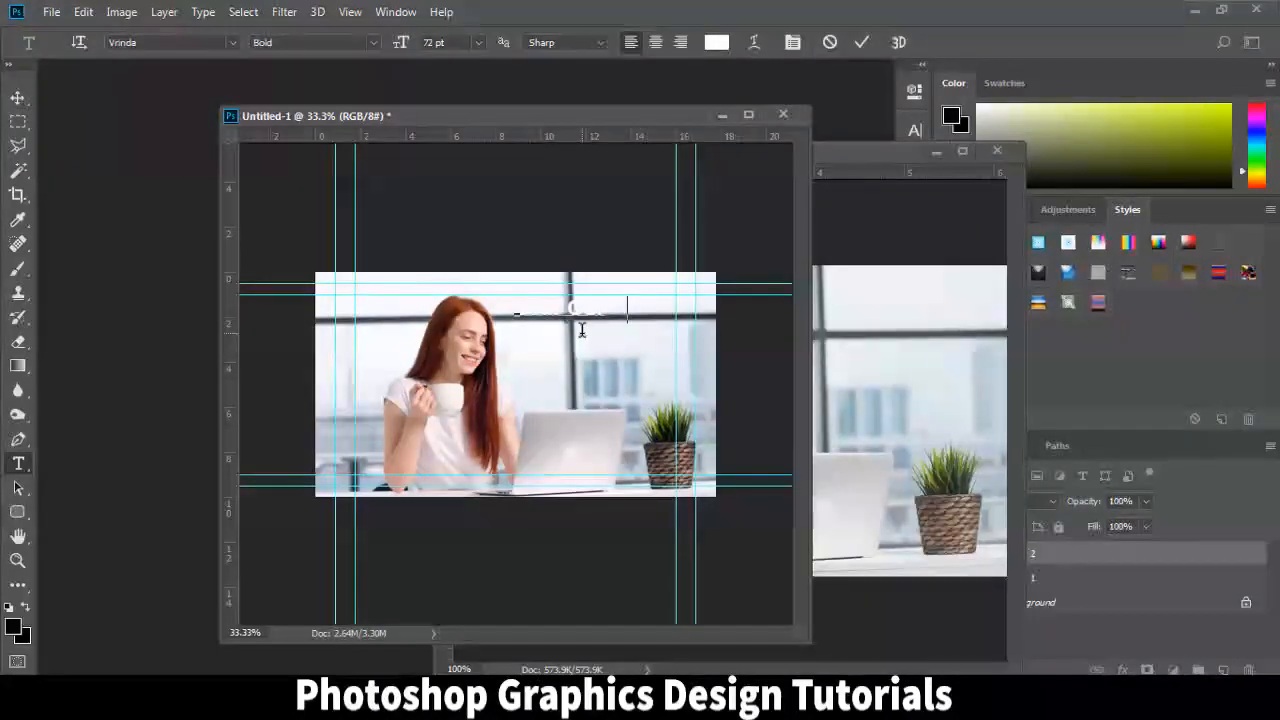
pyautogui.hotkey('ctrl', 'a')
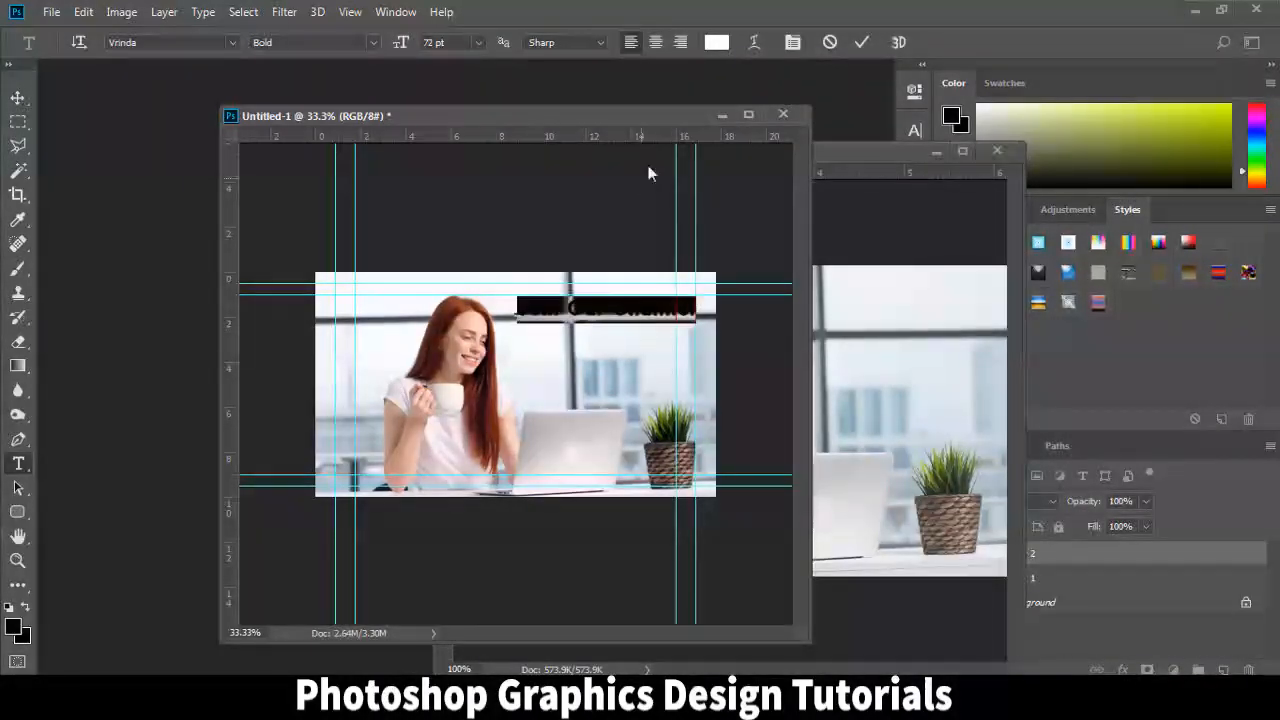
pyautogui.click(716, 42)
pyautogui.write('000000')
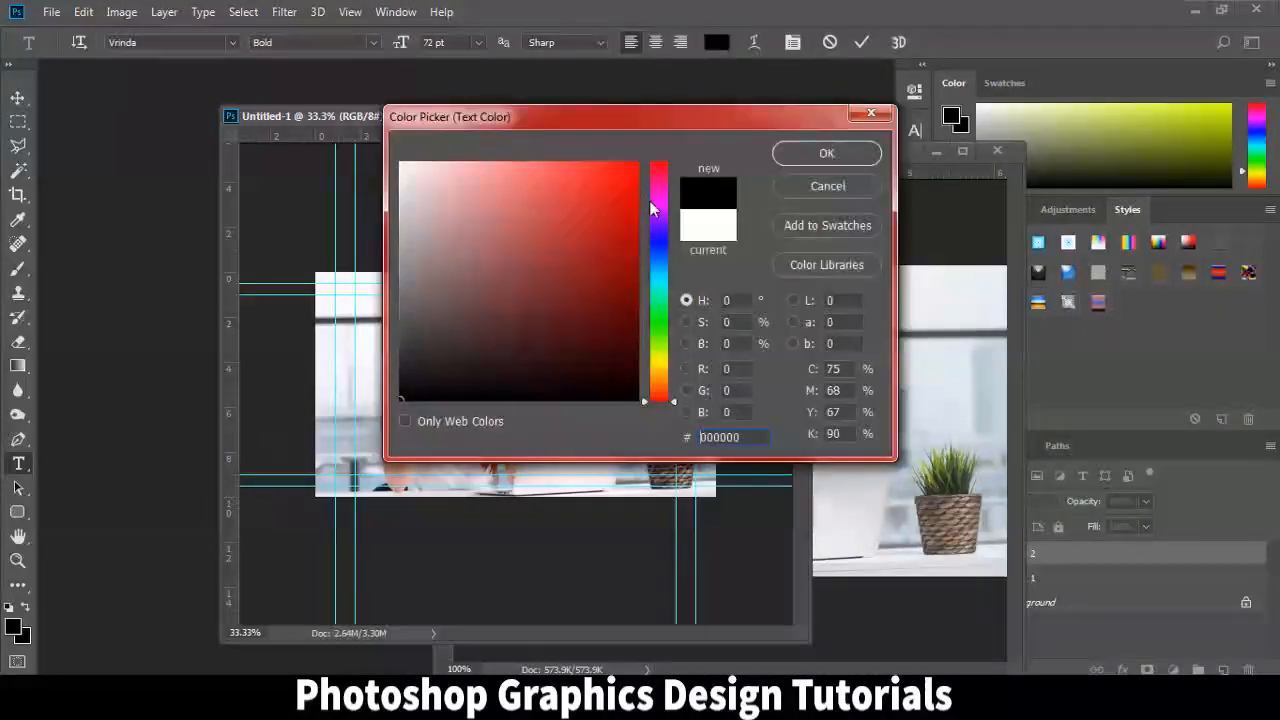
pyautogui.click(827, 153)
# Add an indented second line "For Graphics" to the heading, colour that line brown (623624) and finish the text editing
pyautogui.click(688, 310)
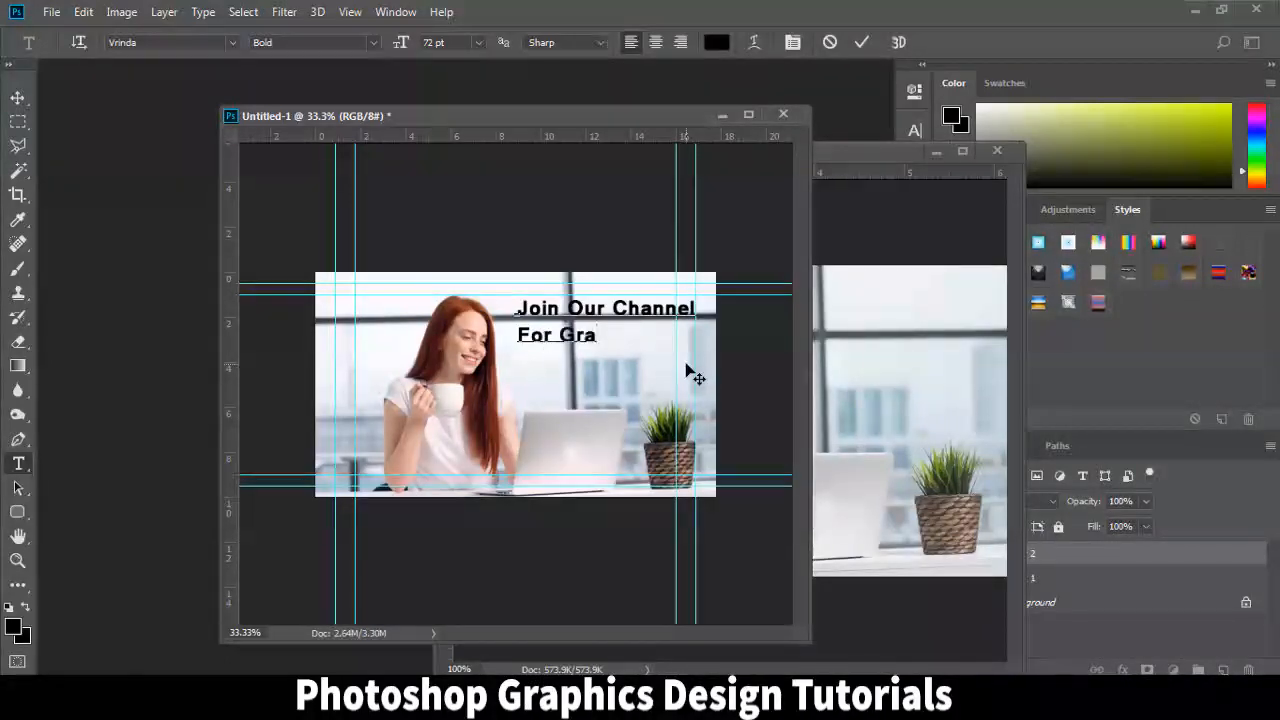
pyautogui.write('hics')
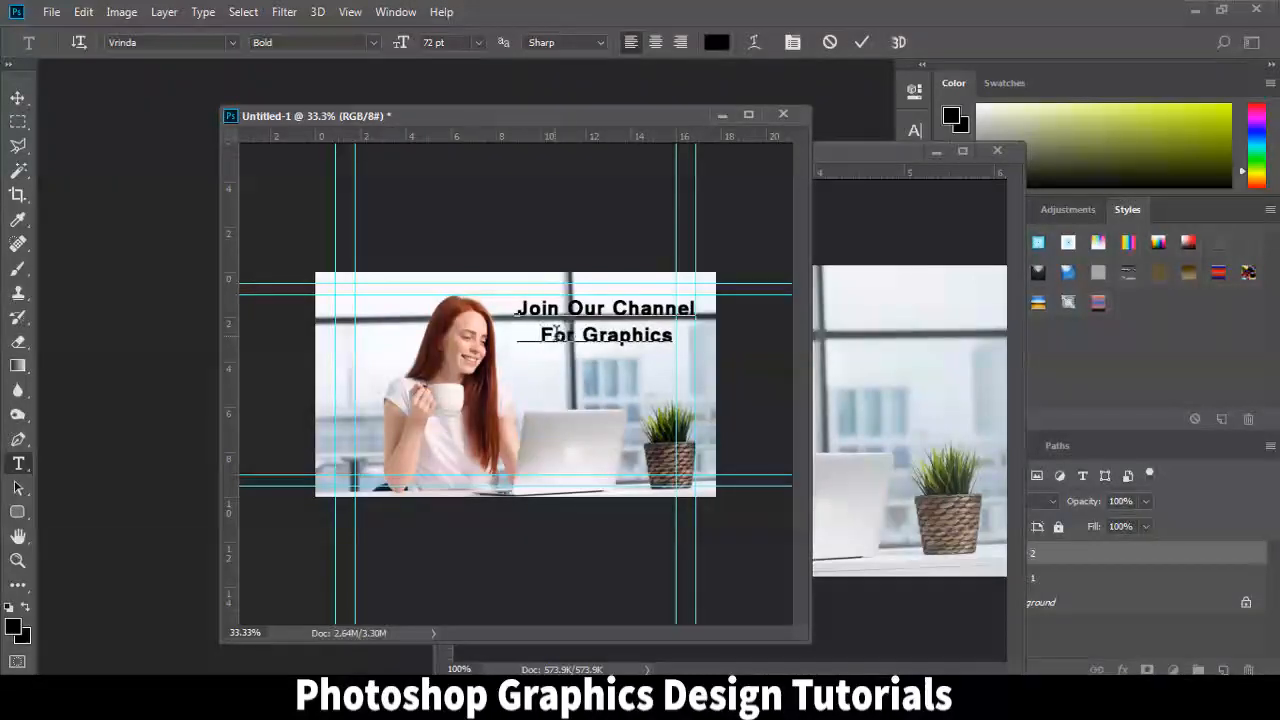
pyautogui.hotkey('ctrl', 'a')
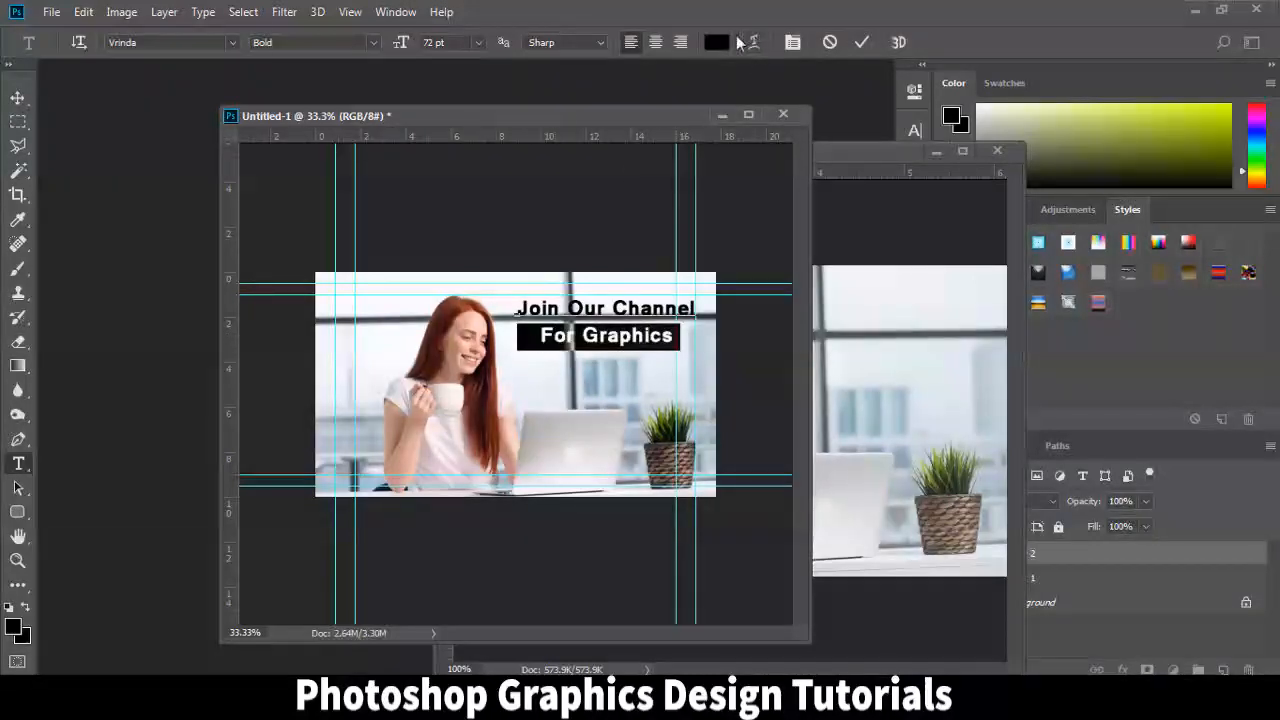
pyautogui.click(716, 42)
pyautogui.moveTo(574, 146); pyautogui.dragTo(865, 150)
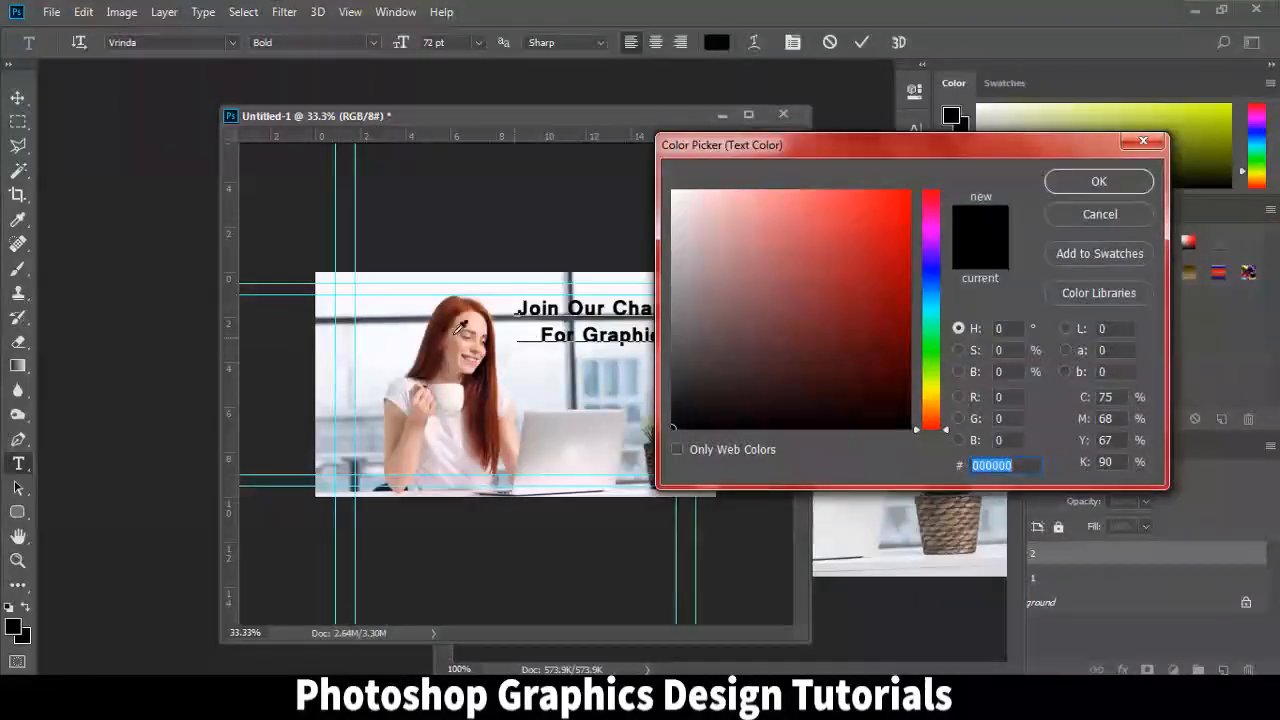
pyautogui.write('623624')
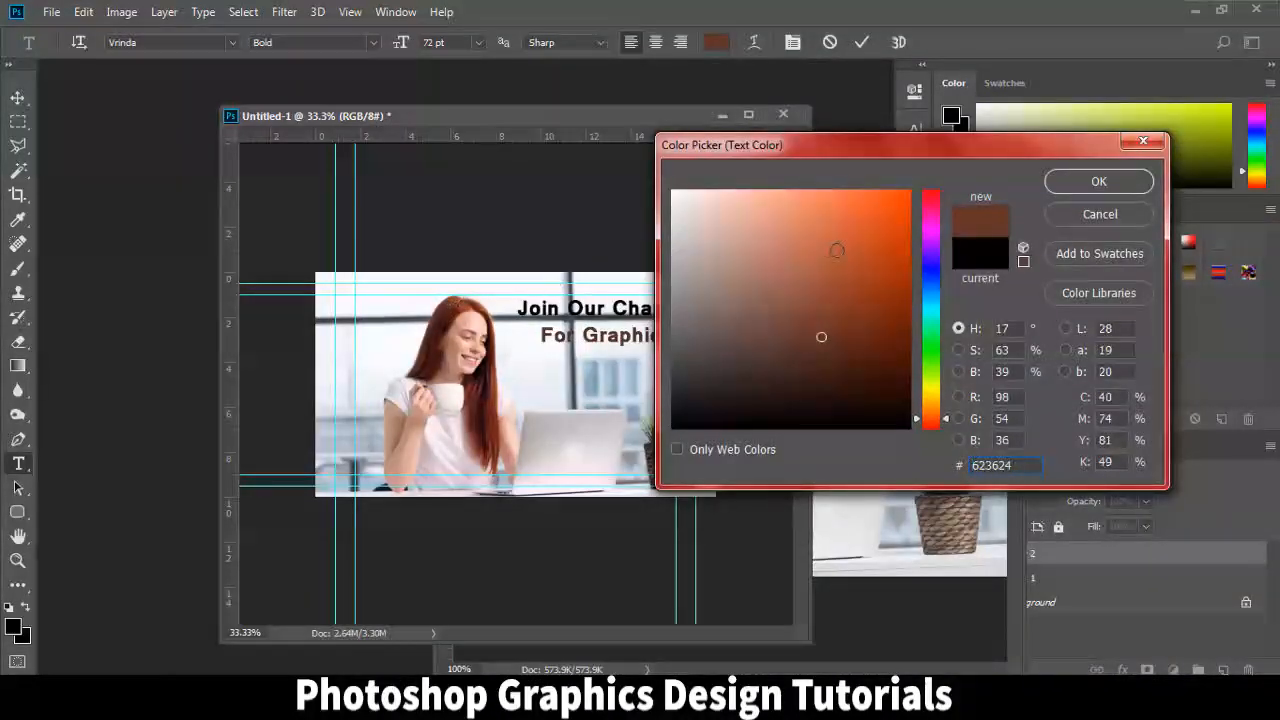
pyautogui.click(1097, 181)
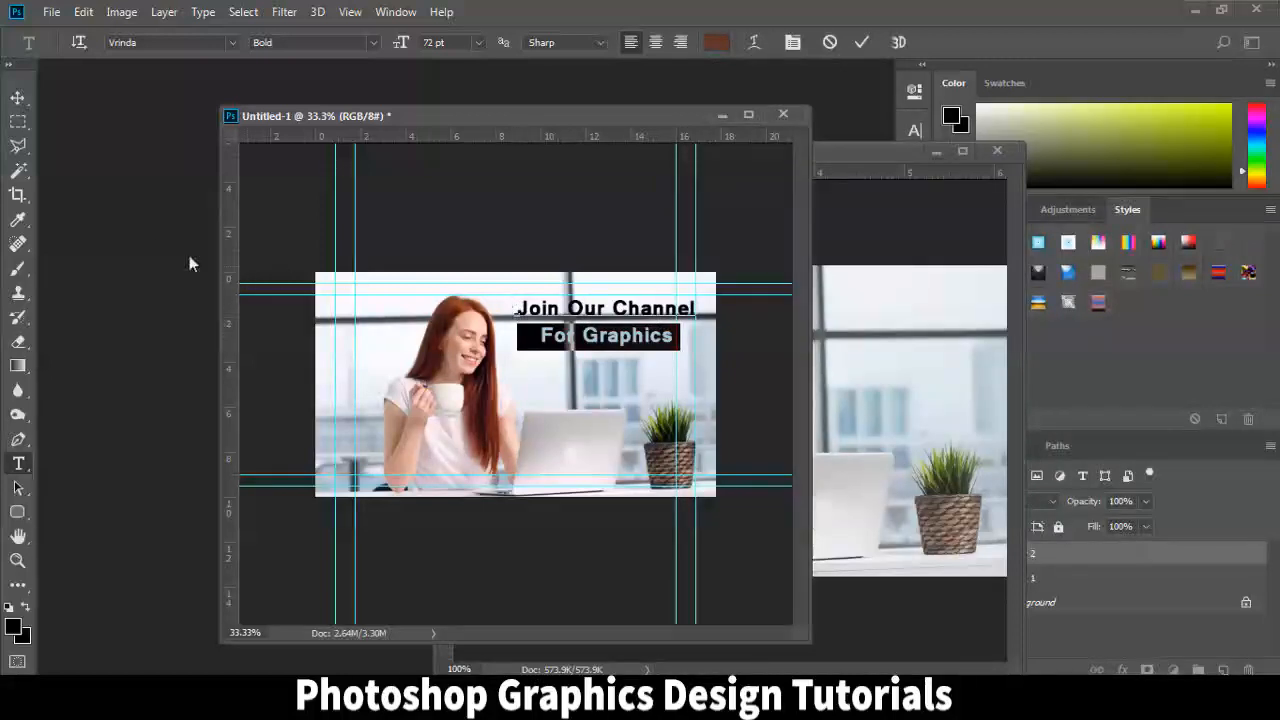
pyautogui.click(18, 121)
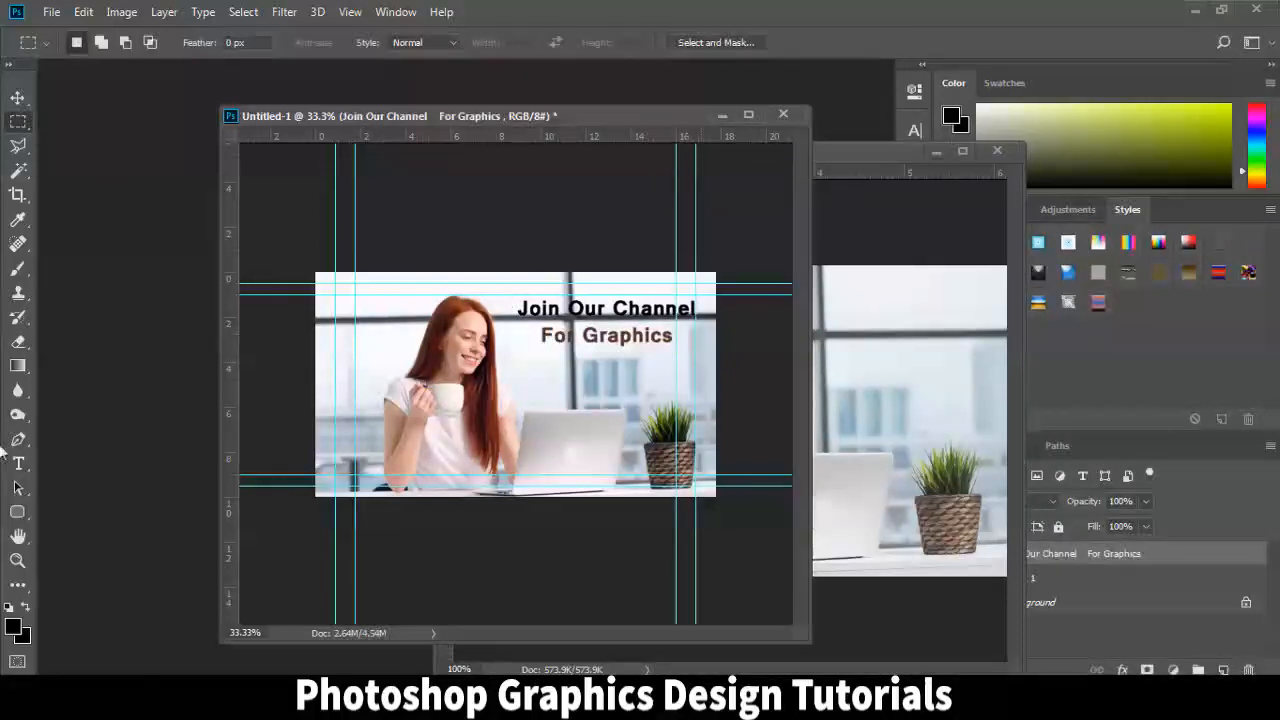